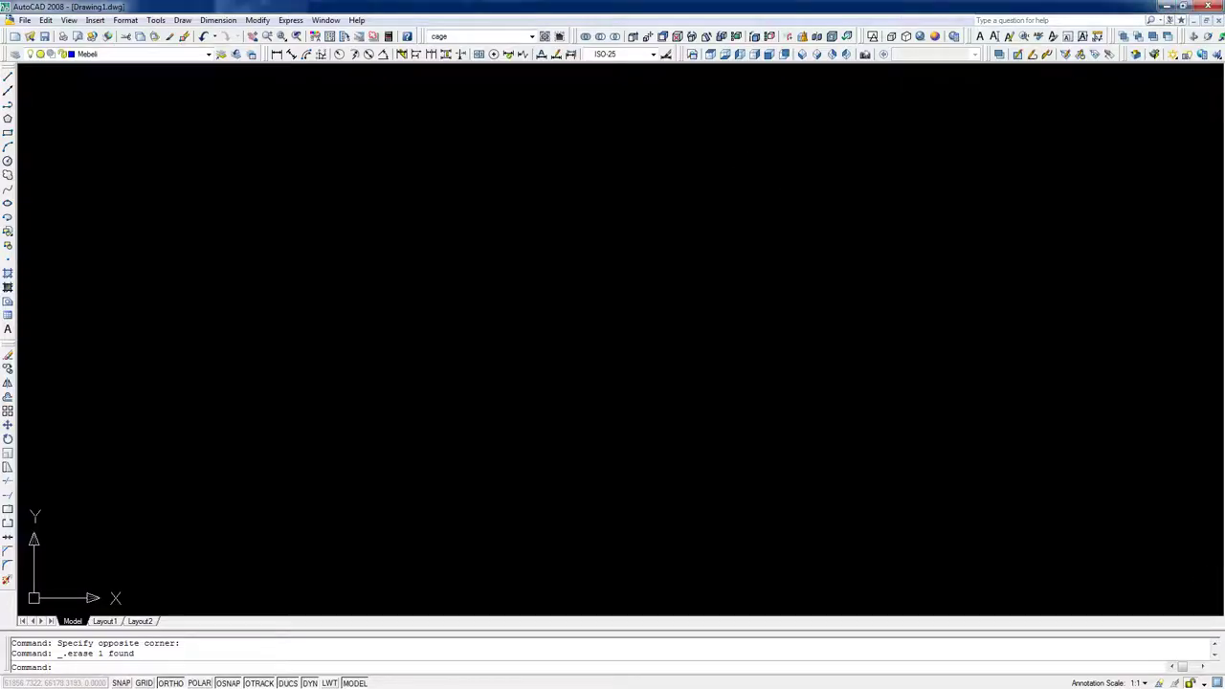
# Step: Draw the top bar and a 400-wide side panel, placing the panel under the bar's left end
pyautogui.click(7, 133)
pyautogui.click(134, 179)
pyautogui.write('36')
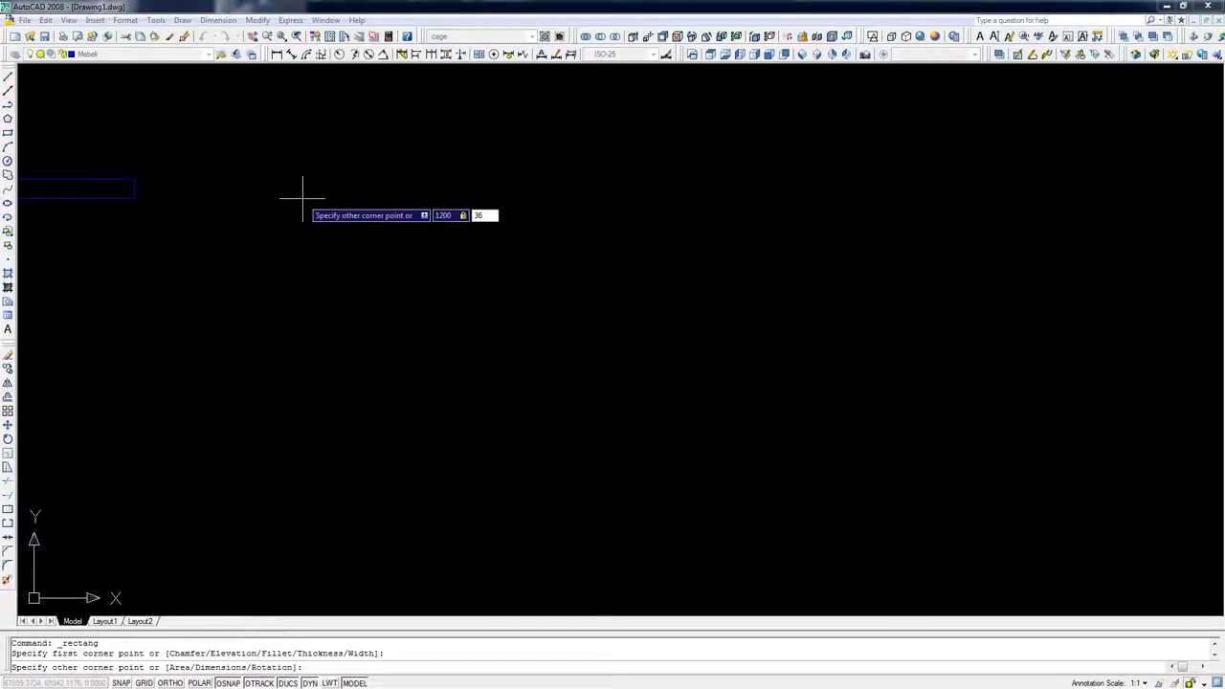
pyautogui.press('Return')
pyautogui.press('Return')
pyautogui.click(858, 529)
pyautogui.write('400')
pyautogui.press('Tab')
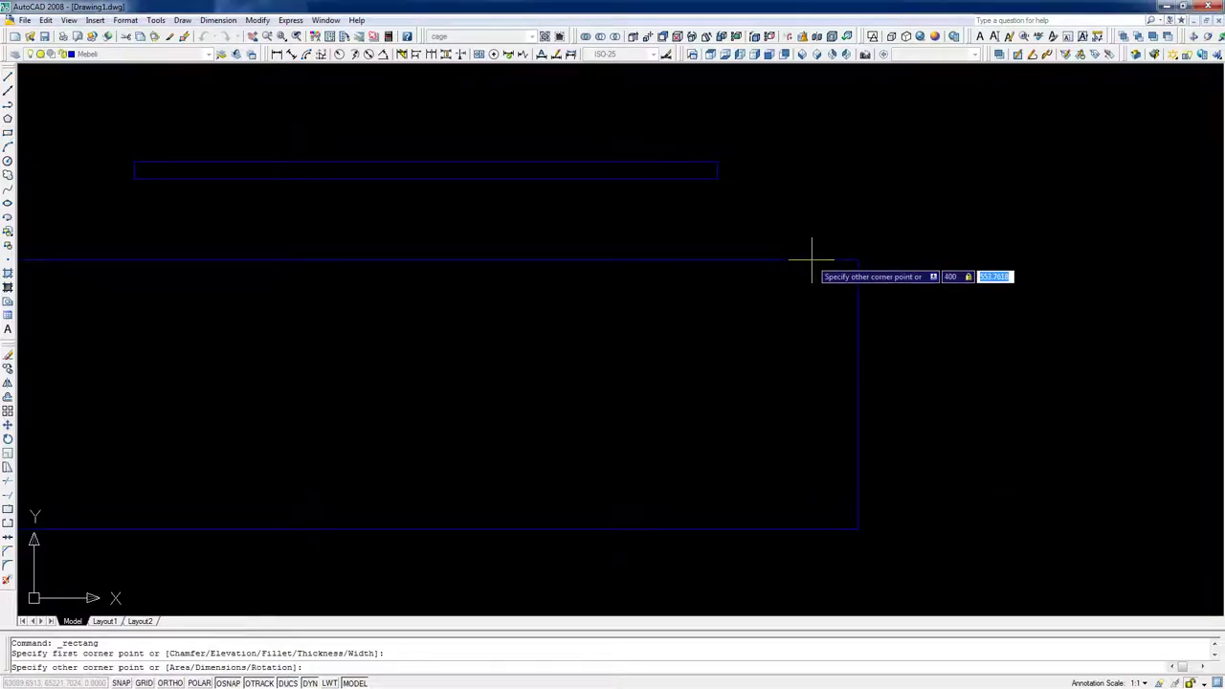
pyautogui.press('Return')
pyautogui.scroll(-2, 465, 296)
pyautogui.click(699, 156)
pyautogui.click(246, 230)
pyautogui.scroll(1, 420, 261)
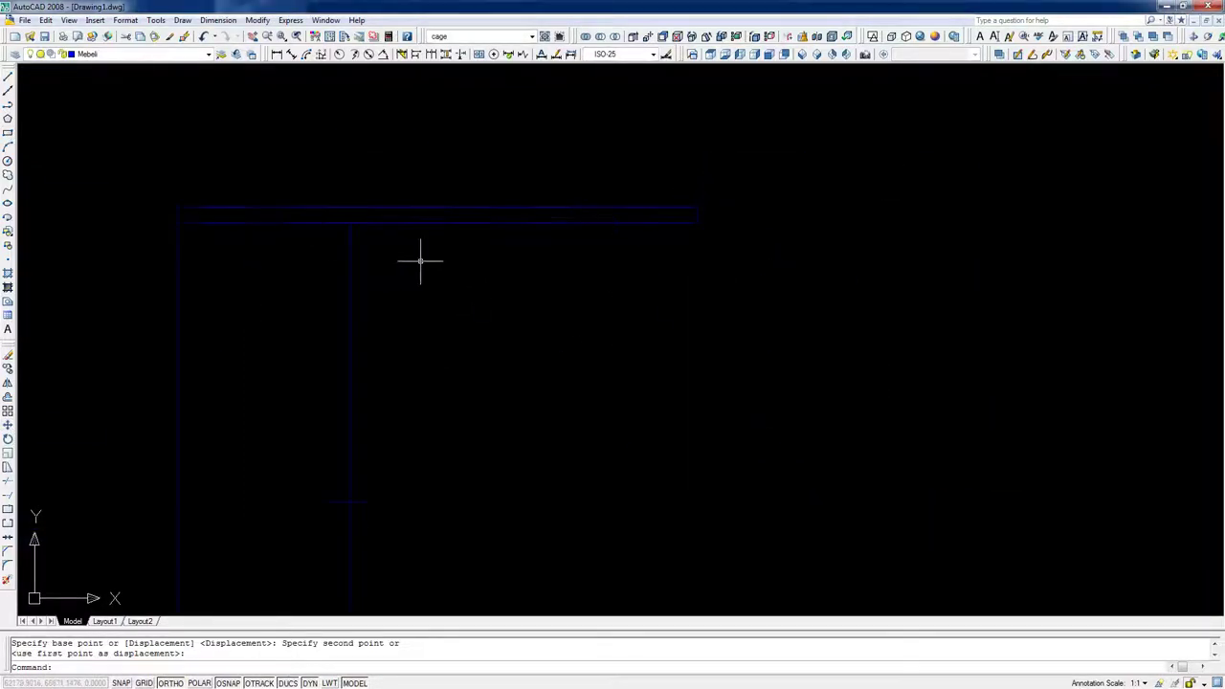
# Step: Draw a 797 by 220 compartment rectangle
pyautogui.click(8, 133)
pyautogui.click(632, 325)
pyautogui.write('797,220')
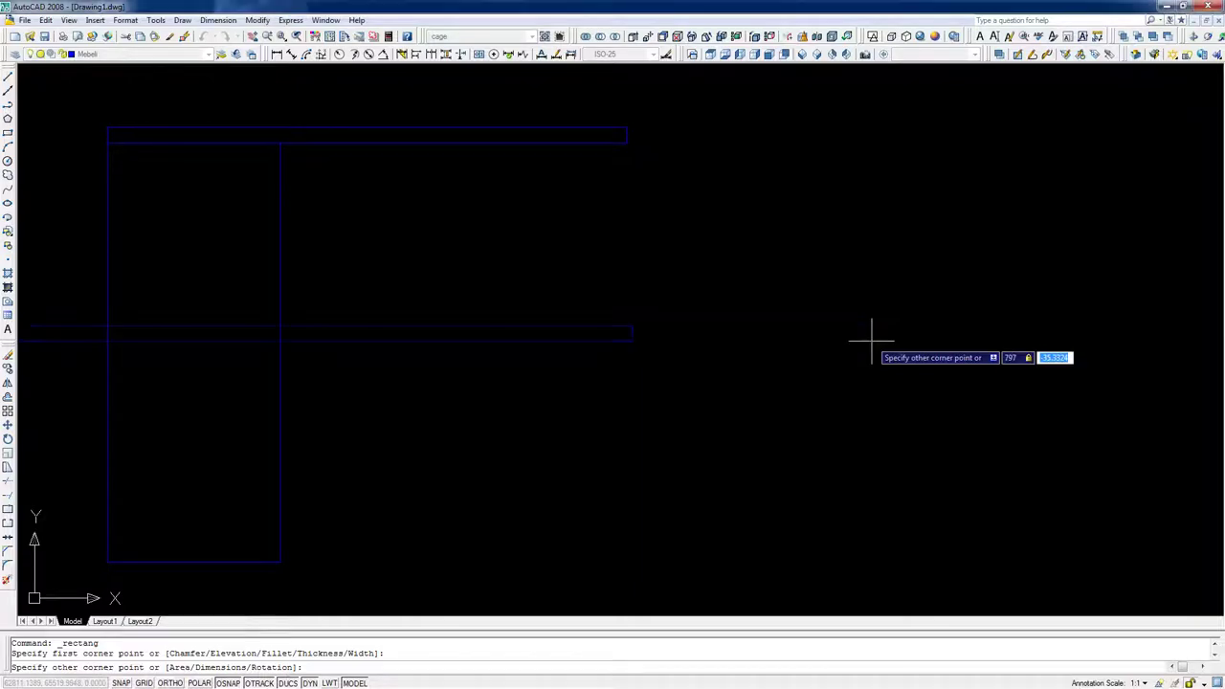
pyautogui.press('Return')
# Step: Move the compartment up under the top bar and begin the next compartment rectangle
pyautogui.click(7, 424)
pyautogui.click(996, 381)
pyautogui.click(888, 308)
pyautogui.press('Return')
pyautogui.click(978, 231)
pyautogui.click(627, 143)
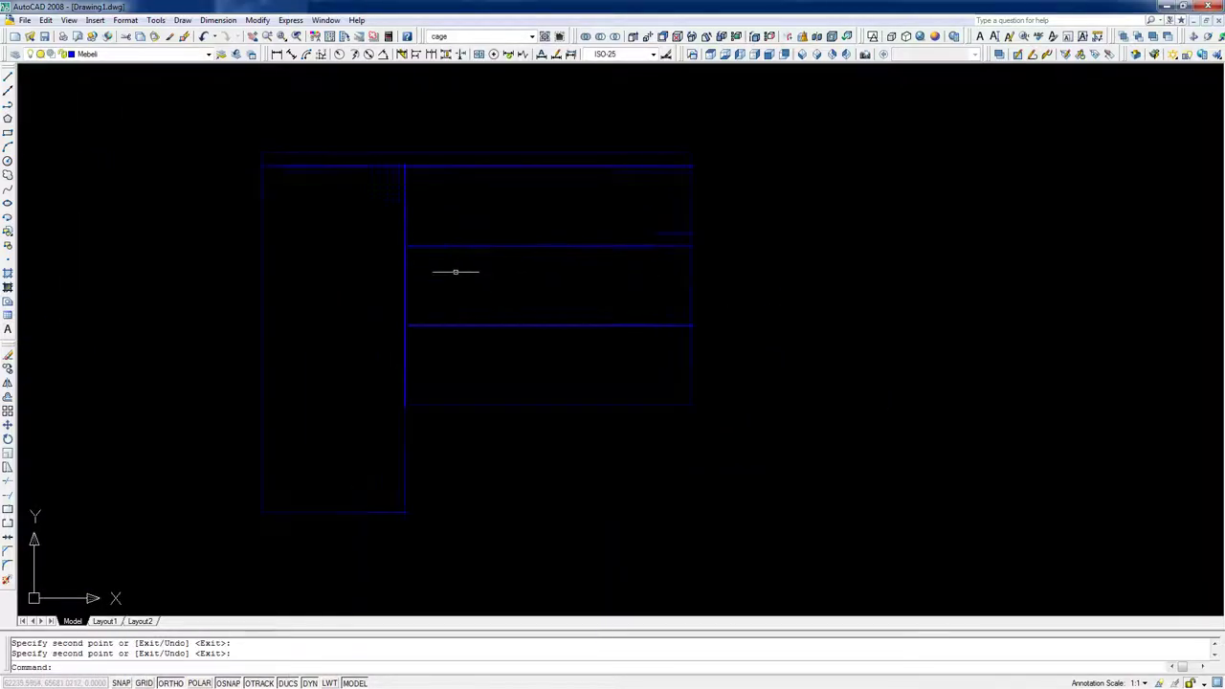
pyautogui.click(7, 132)
pyautogui.click(777, 339)
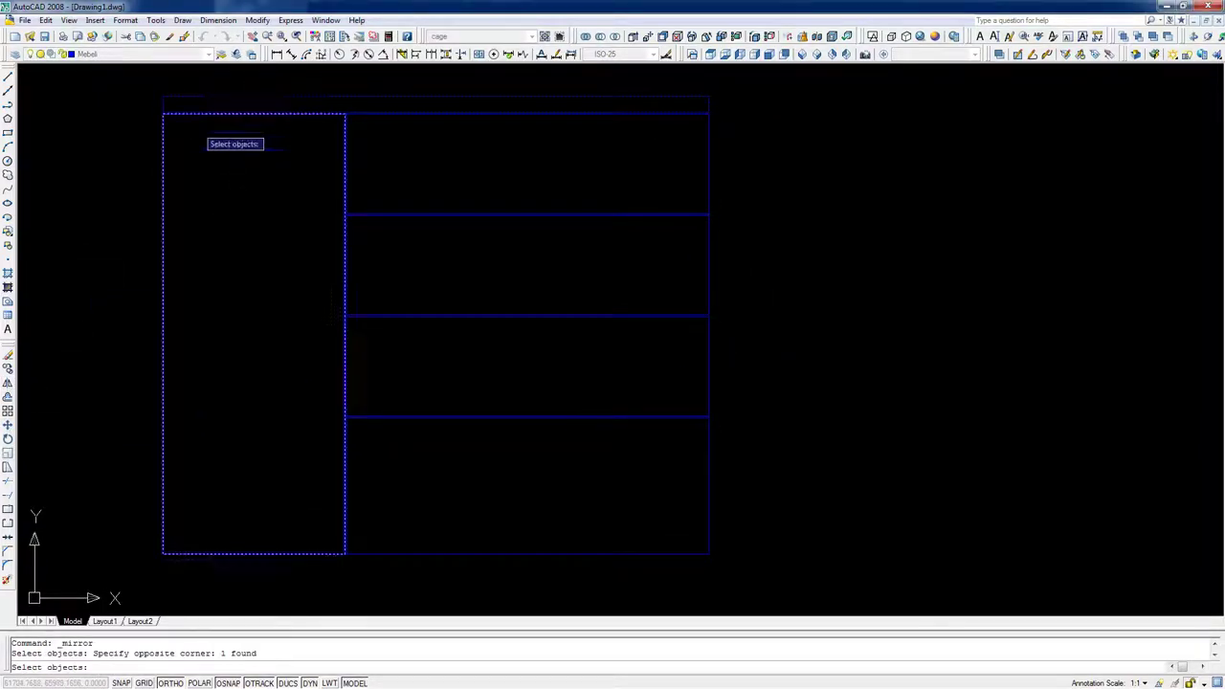
# Step: Make Mebeli 2 the current layer
pyautogui.click(208, 54)
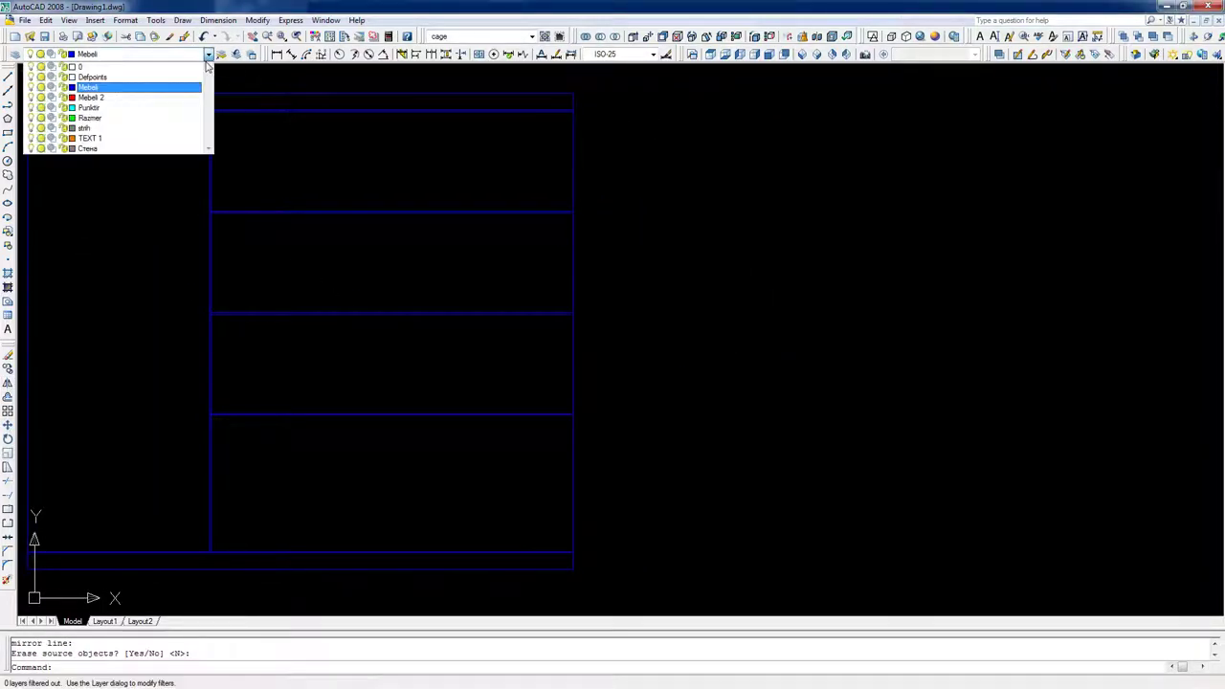
pyautogui.click(122, 99)
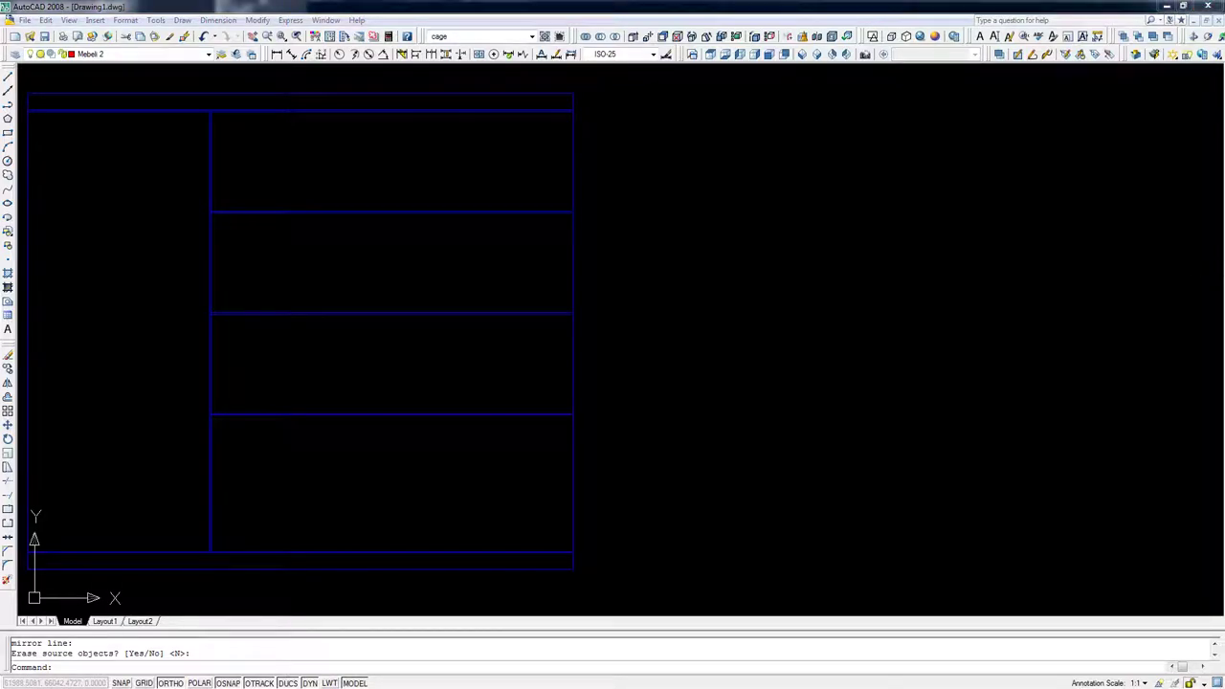
pyautogui.click(208, 56)
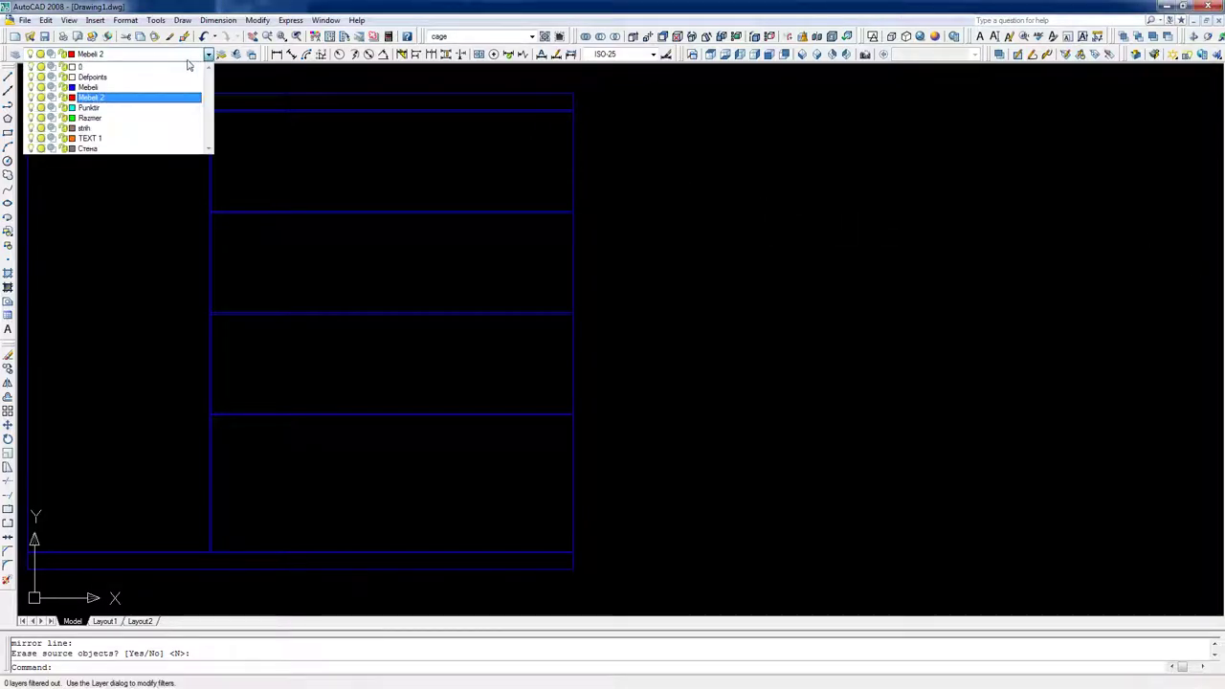
pyautogui.click(112, 103)
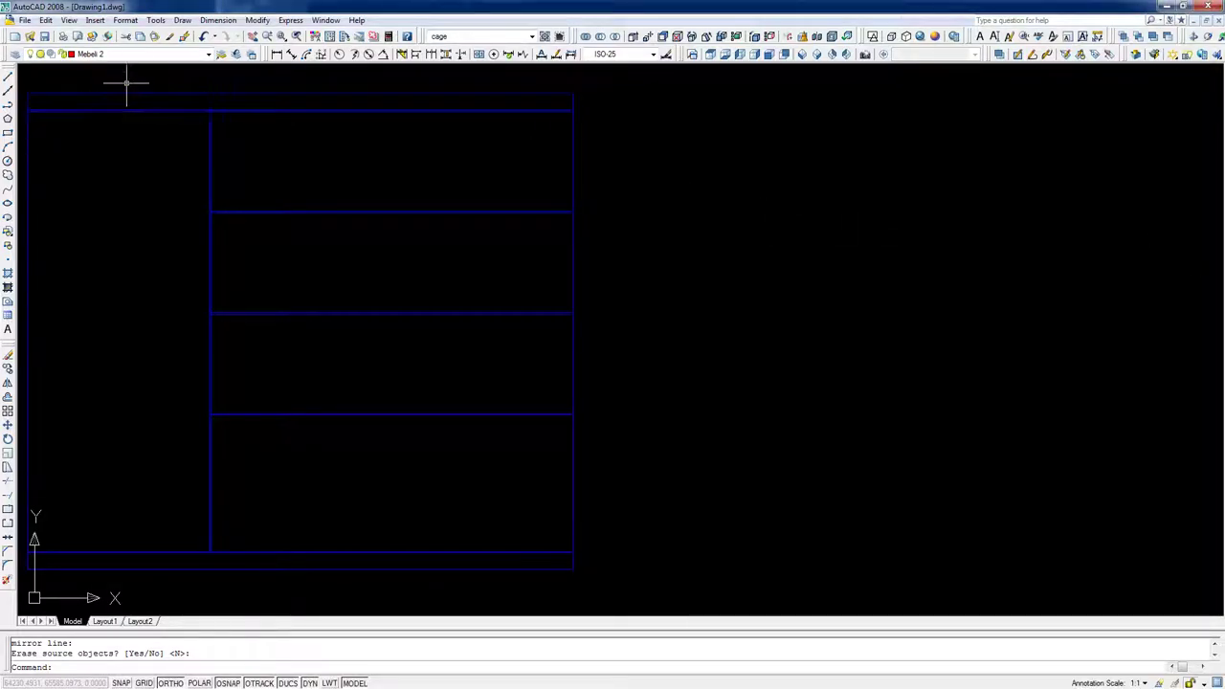
pyautogui.click(632, 112)
pyautogui.write('@570,-15')
pyautogui.press('Return')
pyautogui.click(8, 424)
pyautogui.click(703, 158)
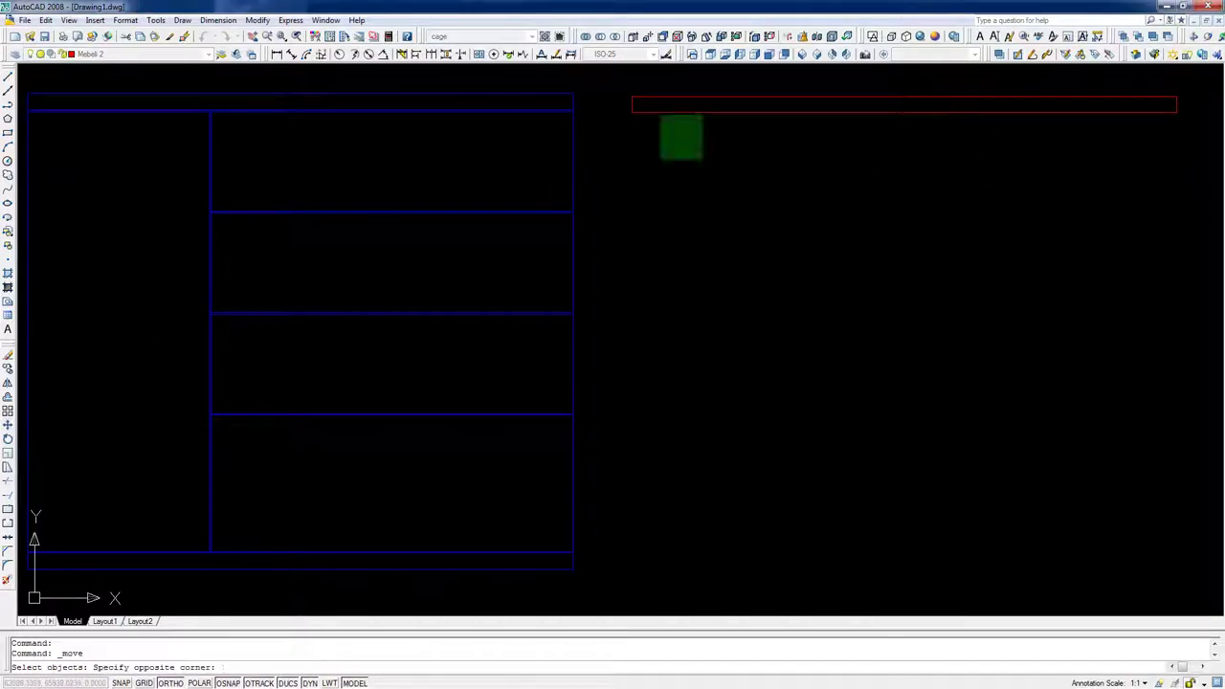
pyautogui.click(661, 115)
pyautogui.press('Return')
pyautogui.click(632, 98)
pyautogui.click(574, 92)
# Step: Shift the red top bar 800 units to the right
pyautogui.click(7, 424)
pyautogui.click(613, 109)
pyautogui.press('Return')
pyautogui.click(648, 96)
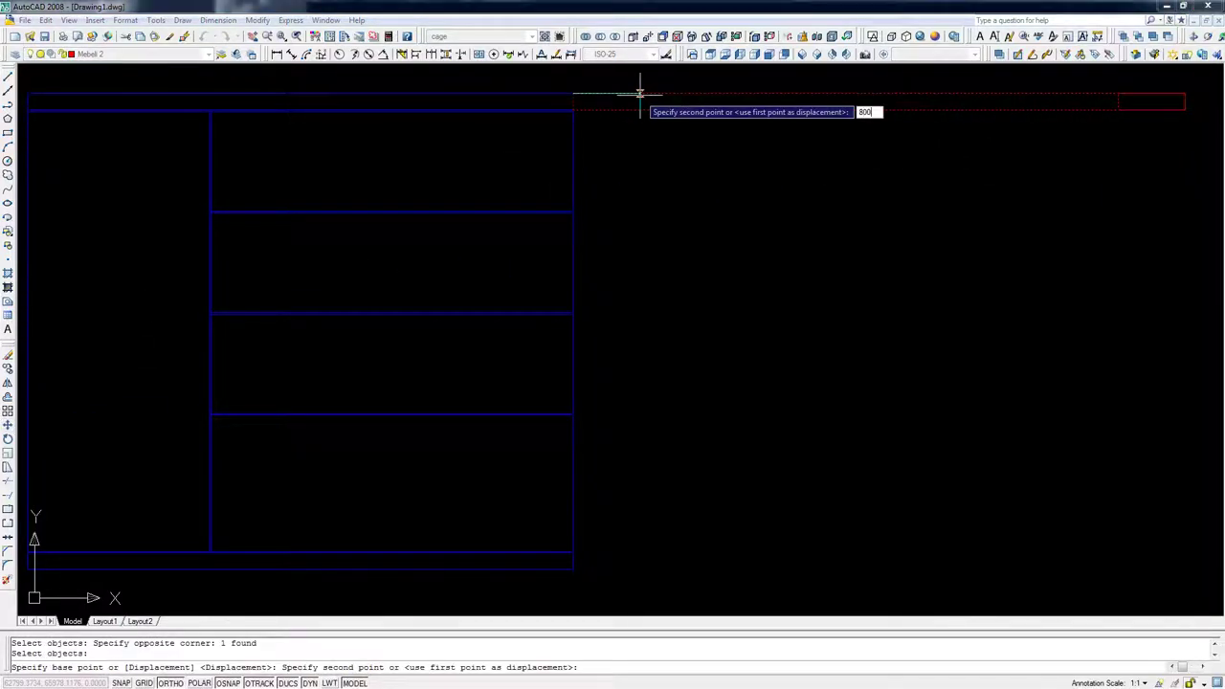
# Step: Draw a tall thin red side panel and attach it under the top bar
pyautogui.scroll(-2, 575, 191)
pyautogui.click(8, 132)
pyautogui.click(605, 477)
pyautogui.write('1')
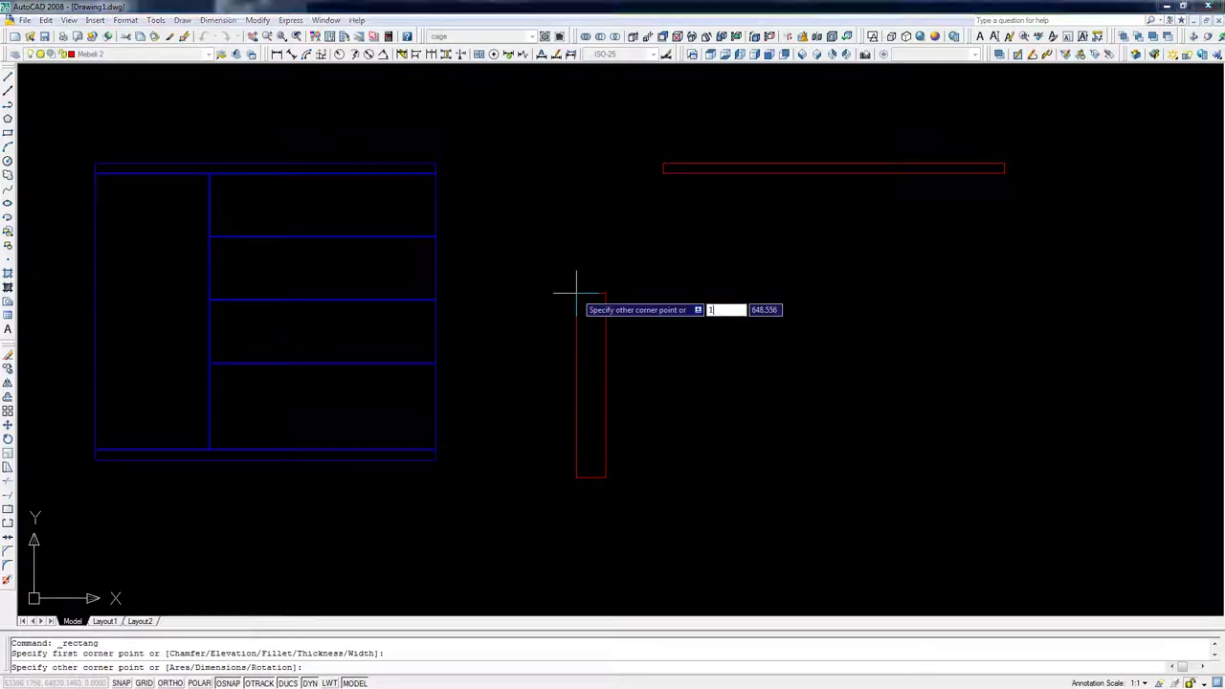
pyautogui.press('Return')
pyautogui.click(8, 424)
pyautogui.click(605, 198)
pyautogui.click(663, 170)
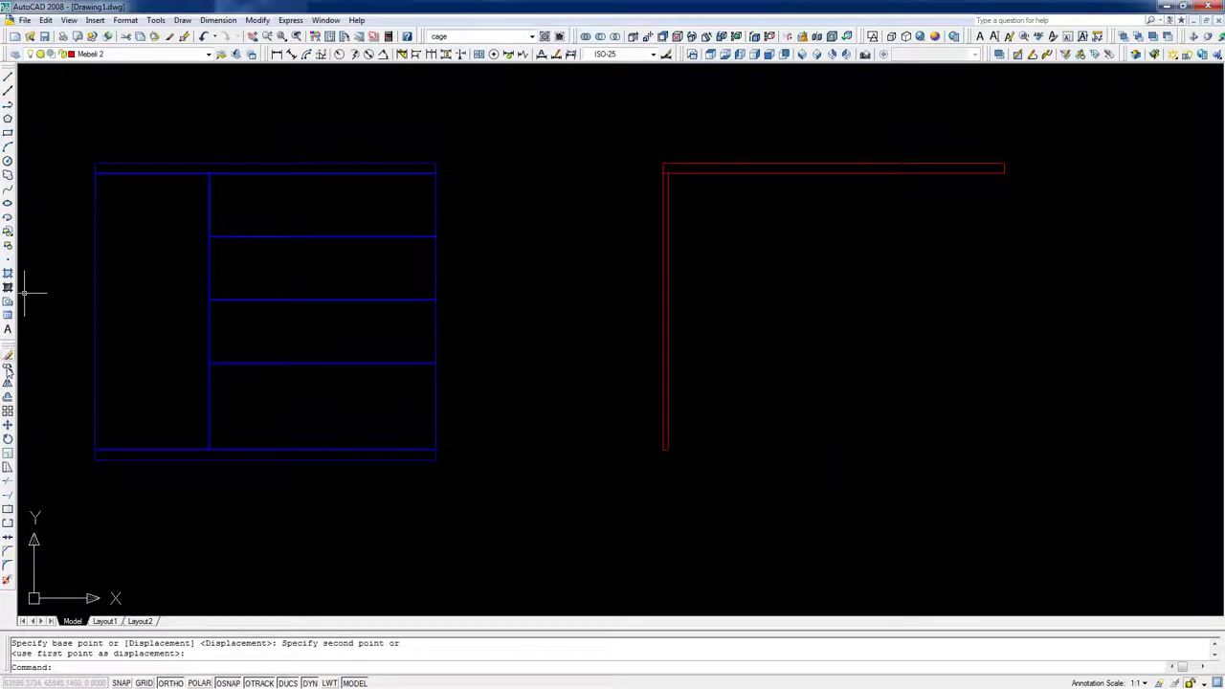
# Step: Mirror the side panel and copy a vertical divider 375 units in
pyautogui.click(663, 311)
pyautogui.scroll(2, 602, 186)
pyautogui.scroll(2, 564, 172)
pyautogui.click(565, 172)
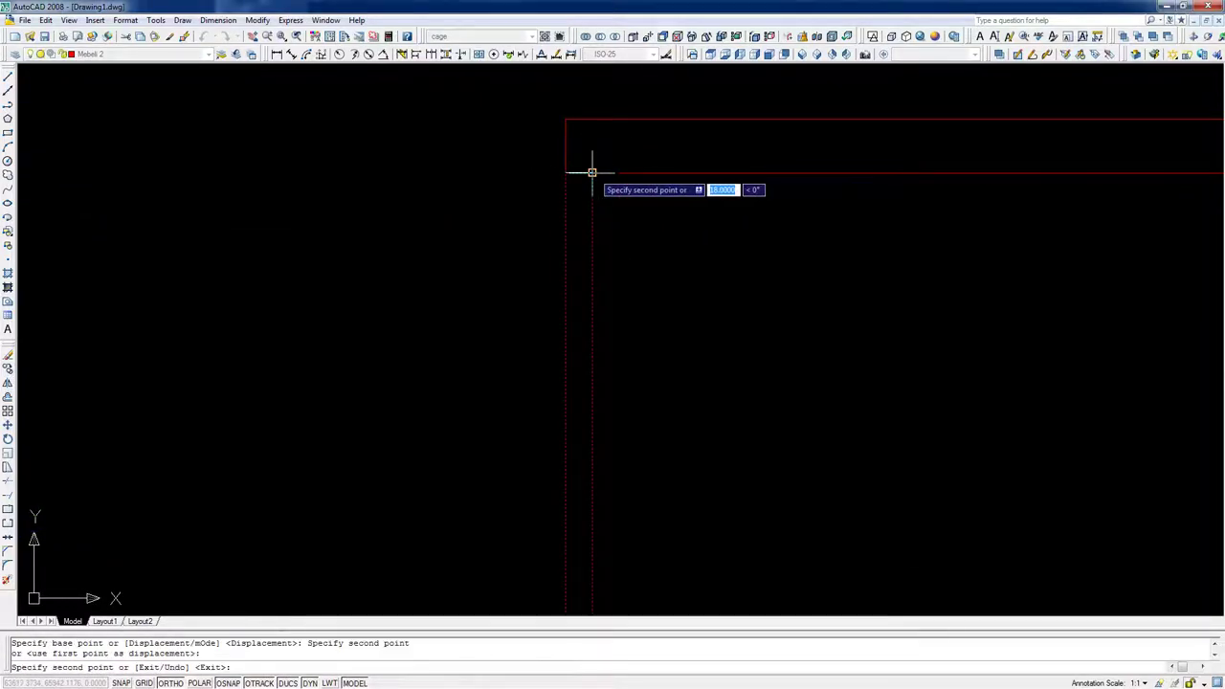
pyautogui.click(7, 424)
pyautogui.click(587, 172)
pyautogui.write('375')
pyautogui.press('Return')
# Step: Draw a 375 by 18 shelf and place it at the left section's bottom
pyautogui.scroll(-3, 591, 213)
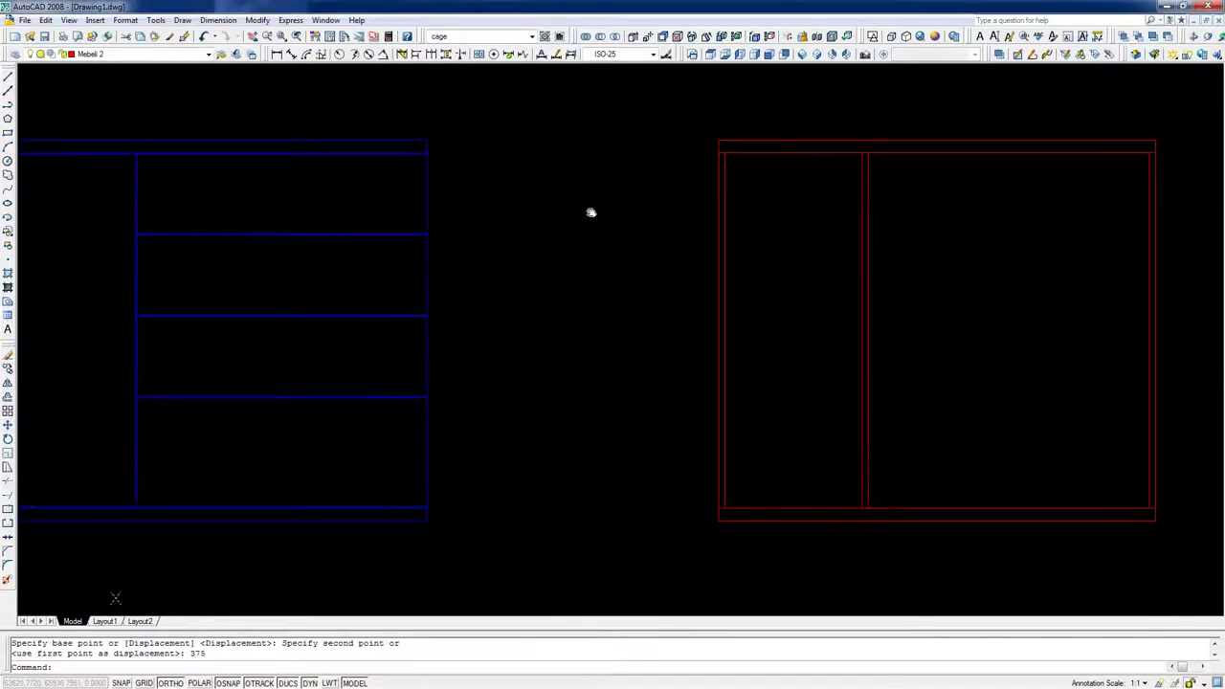
pyautogui.click(8, 131)
pyautogui.click(498, 409)
pyautogui.write('@375,18')
pyautogui.press('Return')
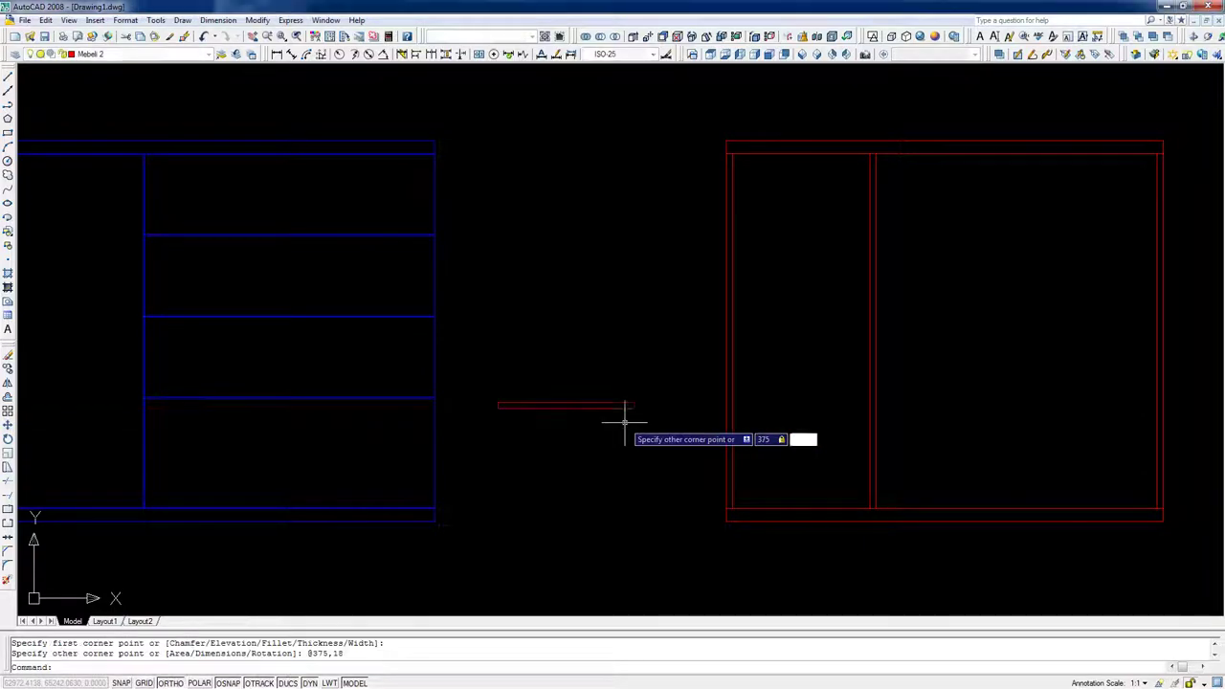
pyautogui.click(561, 395)
pyautogui.click(506, 431)
pyautogui.press('Return')
pyautogui.click(499, 409)
pyautogui.click(733, 508)
pyautogui.scroll(2, 628, 514)
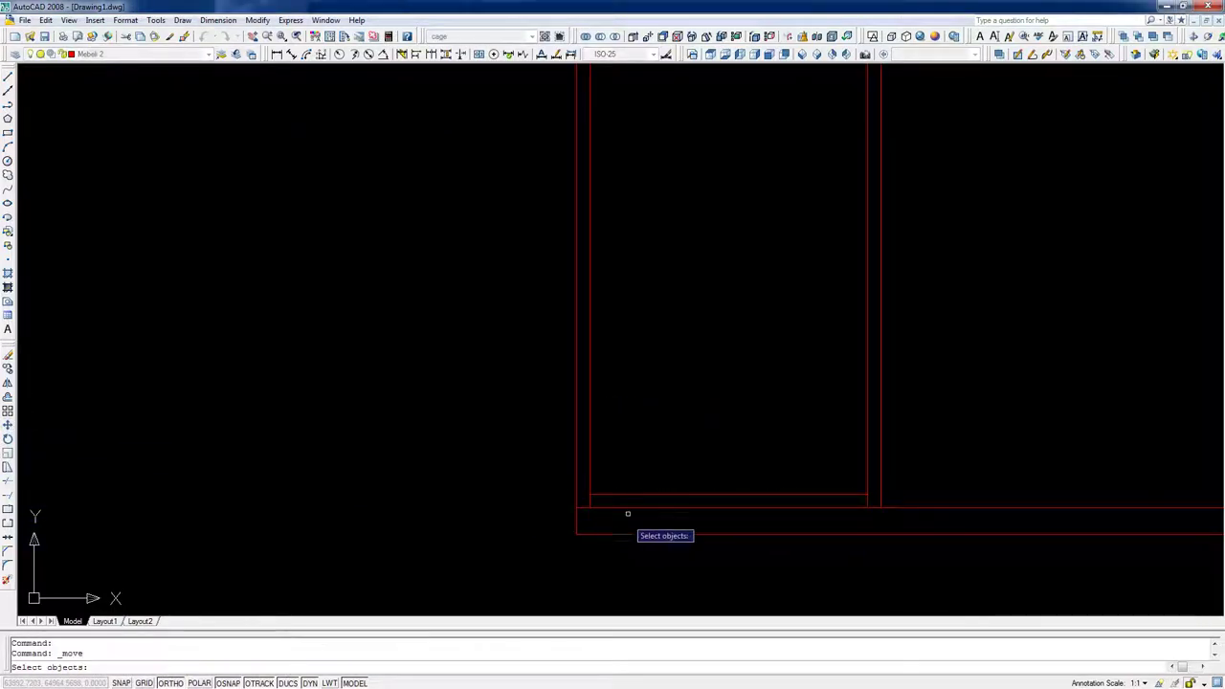
# Step: Copy the shelf 313 units upward to make a second shelf
pyautogui.click(628, 514)
pyautogui.press('Return')
pyautogui.click(589, 506)
pyautogui.write('313')
pyautogui.press('Return')
pyautogui.click(670, 262)
pyautogui.press('Return')
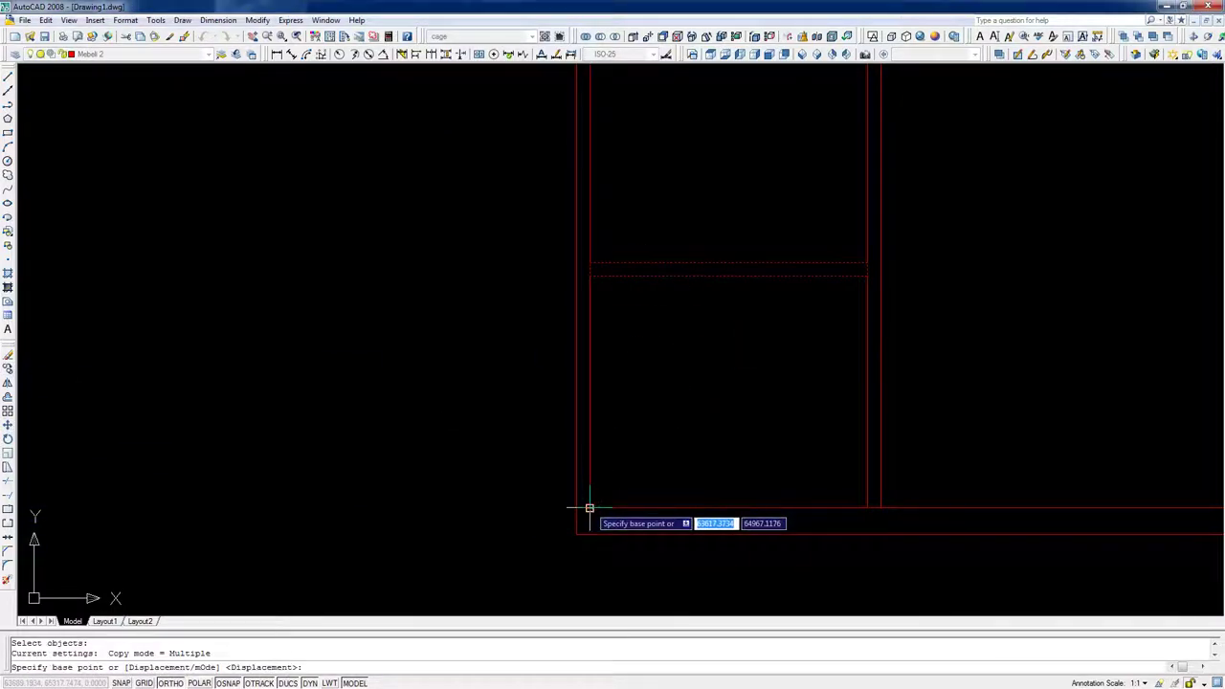
pyautogui.click(588, 507)
pyautogui.click(588, 263)
pyautogui.scroll(-2, 670, 341)
pyautogui.moveTo(532, 156); pyautogui.dragTo(26, 156, button='middle')
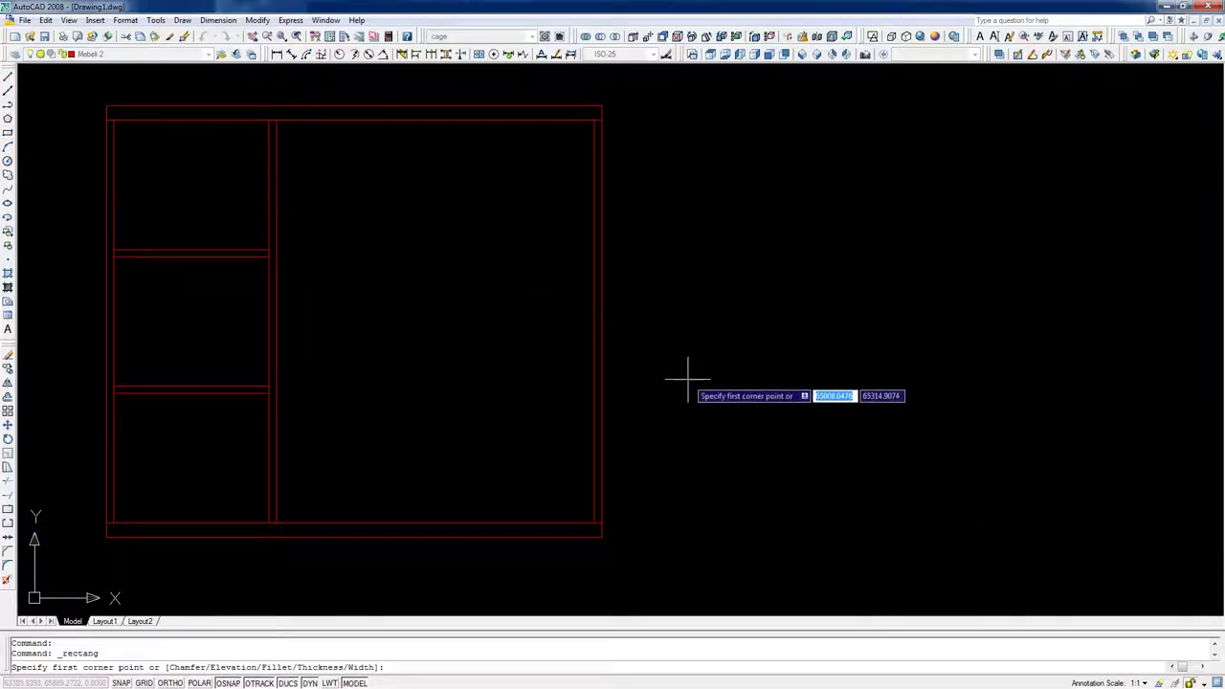
# Step: Draw the drawer's horizontal bottom and an 18 by 240 side piece
pyautogui.write('7')
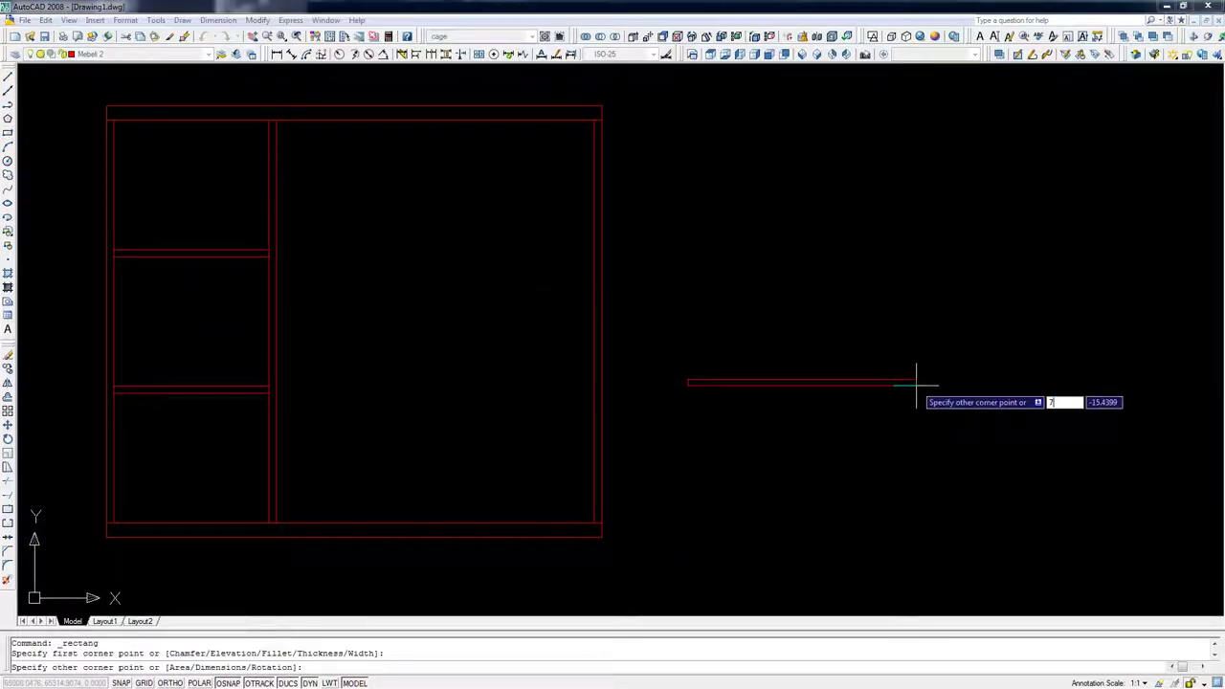
pyautogui.write(',18')
pyautogui.press('Return')
pyautogui.press('Return')
pyautogui.click(1074, 448)
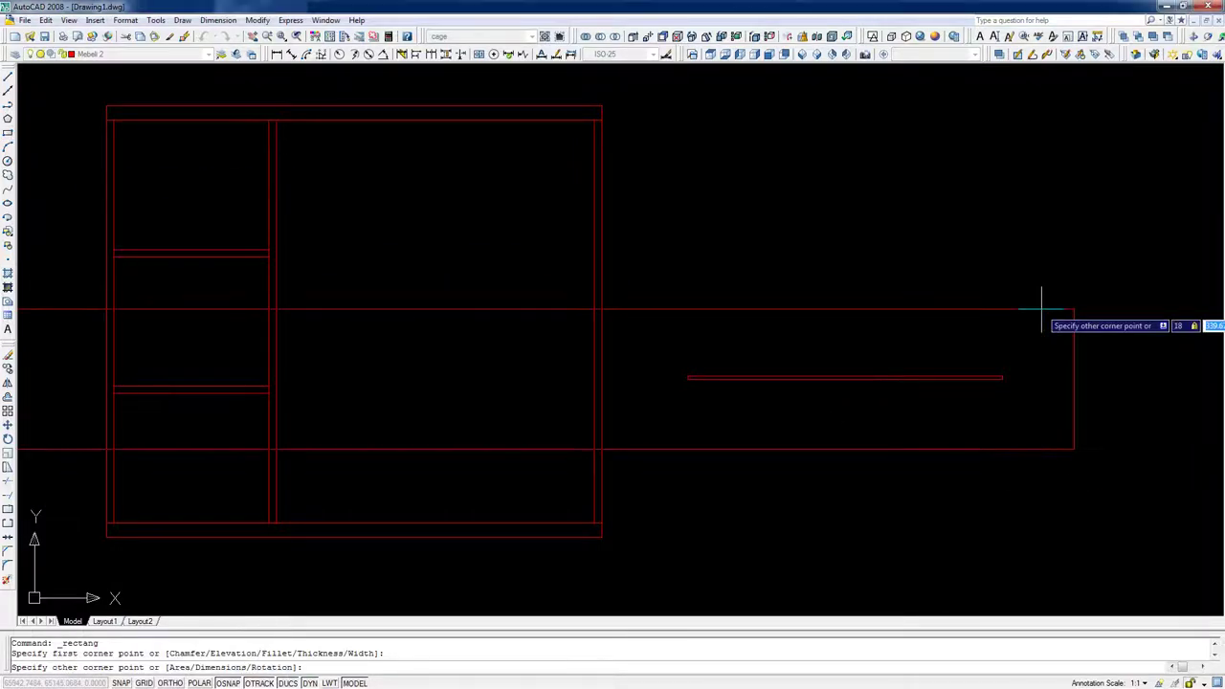
pyautogui.write('@18,240')
# Step: Move the side piece onto the right end of the drawer bottom
pyautogui.press('Return')
pyautogui.scroll(2, 947, 412)
pyautogui.write('m')
# Step: Mirror the side piece about the bottom's midpoint, keeping the original
pyautogui.press('Return')
pyautogui.click(1139, 467)
pyautogui.click(1027, 367)
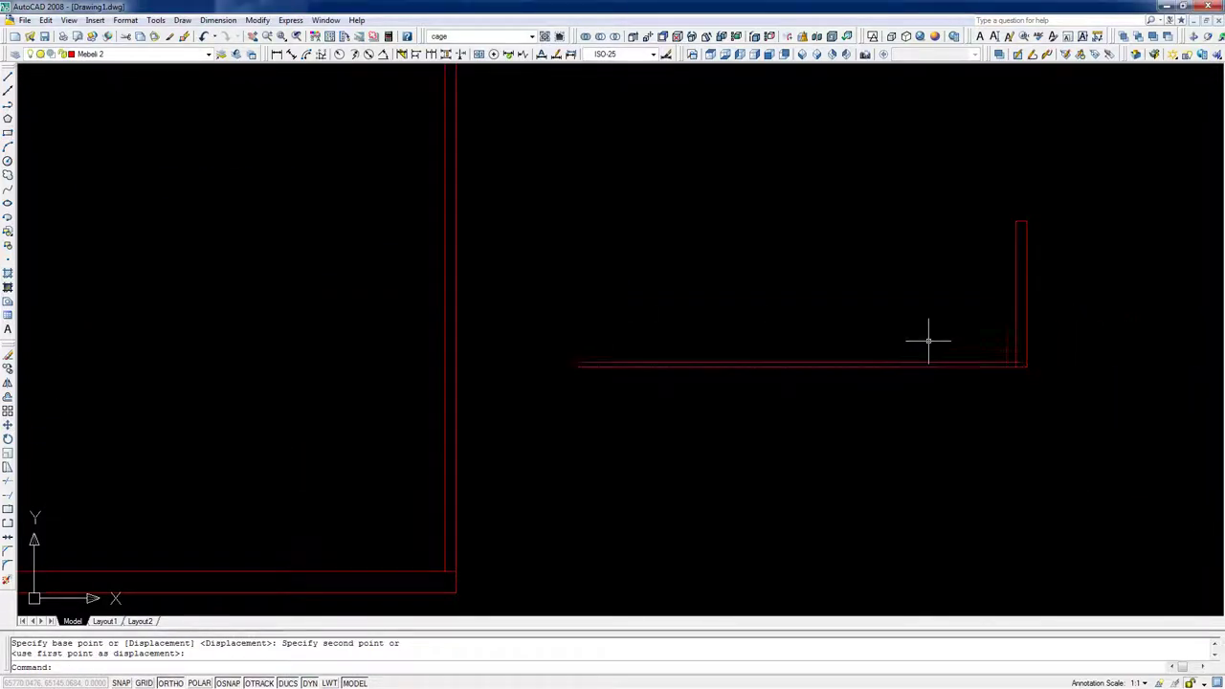
pyautogui.scroll(2, 929, 342)
pyautogui.click(8, 382)
pyautogui.moveTo(1082, 287); pyautogui.dragTo(904, 316)
pyautogui.click(747, 373)
pyautogui.click(748, 316)
pyautogui.press('Return')
pyautogui.scroll(-1, 789, 311)
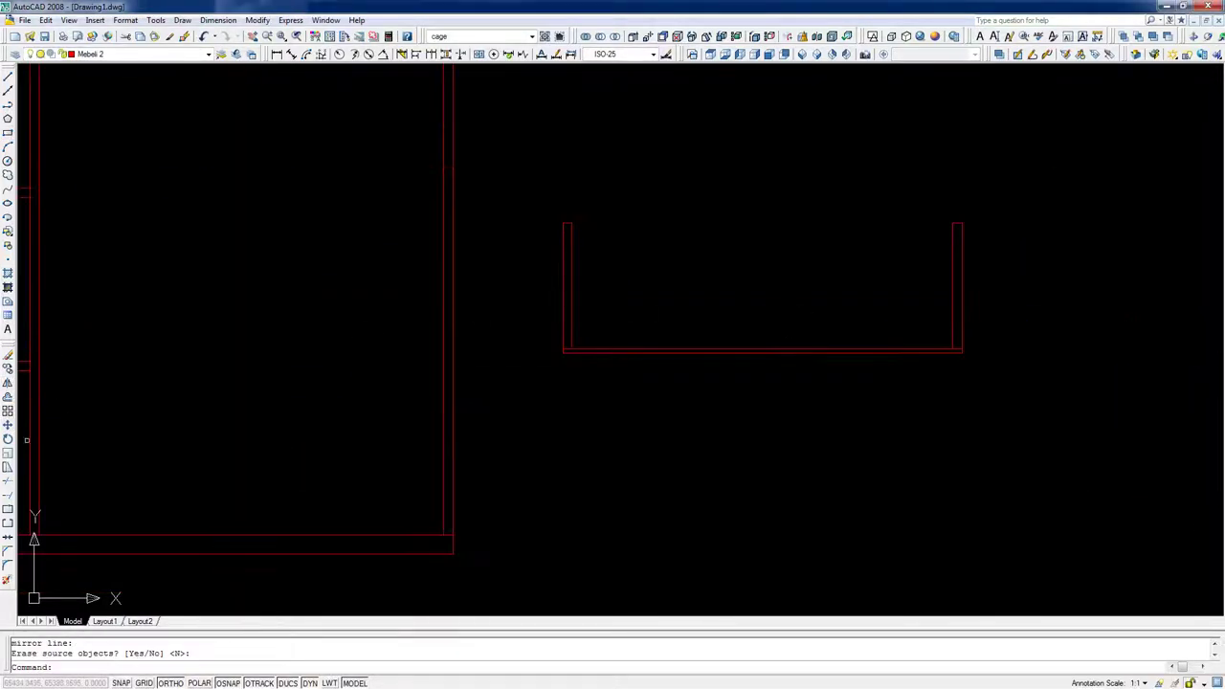
# Step: Place the U-shaped drawer box in the cabinet's lower right section and shift it 5 units left
pyautogui.press('Return')
pyautogui.click(749, 402)
pyautogui.click(638, 418)
pyautogui.scroll(3, 637, 418)
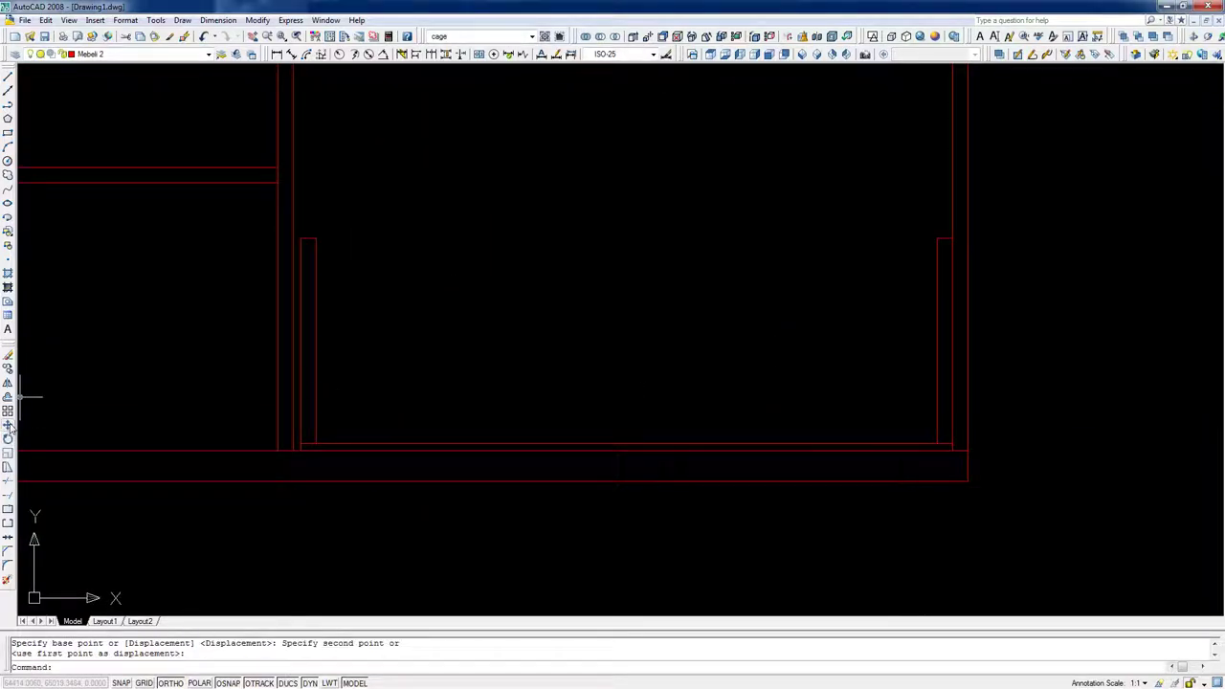
pyautogui.moveTo(943, 452); pyautogui.dragTo(424, 457)
pyautogui.press('Return')
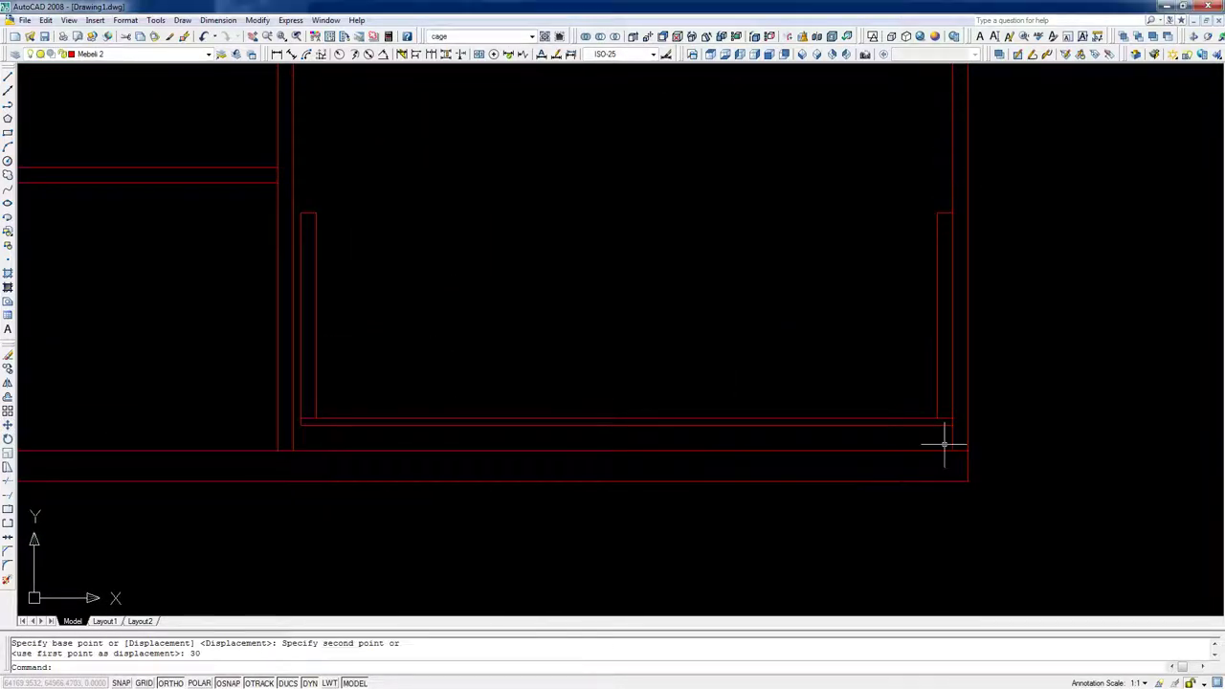
pyautogui.click(938, 212)
pyautogui.write('5')
# Step: Switch to the Mebeli layer and begin drawing a line
pyautogui.press('Return')
pyautogui.click(208, 58)
pyautogui.click(86, 96)
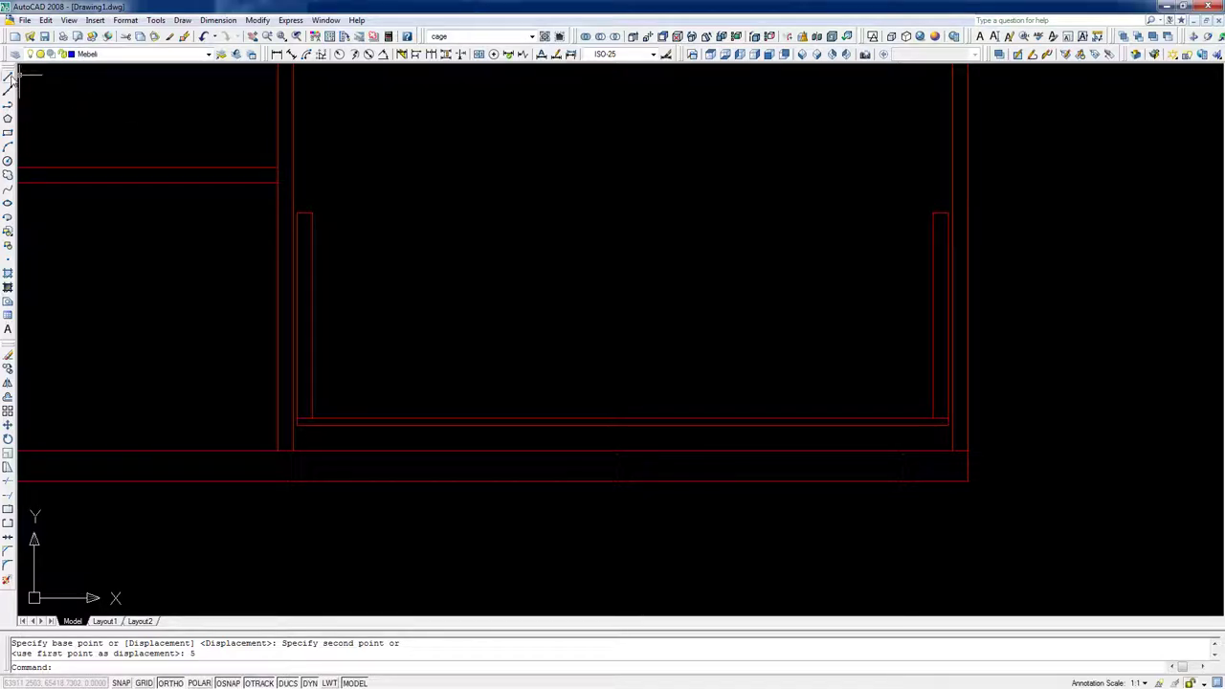
pyautogui.click(7, 76)
pyautogui.click(312, 213)
# Step: Copy the bottom line to the right into the cabinet's right bay
pyautogui.click(466, 417)
pyautogui.press('Return')
pyautogui.scroll(-2, 670, 402)
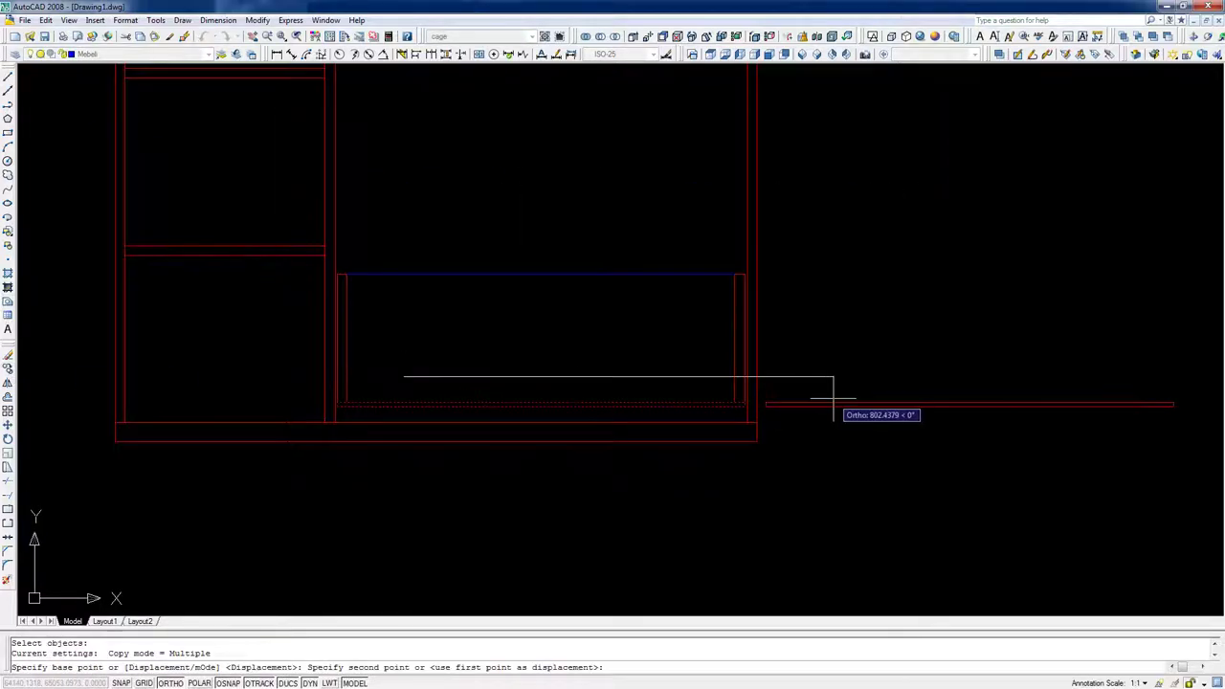
pyautogui.click(834, 402)
pyautogui.press('Return')
pyautogui.moveTo(887, 315); pyautogui.dragTo(540, 334, button='middle')
# Step: Draw a narrow upright rectangle 165 units tall
pyautogui.click(8, 132)
pyautogui.click(725, 362)
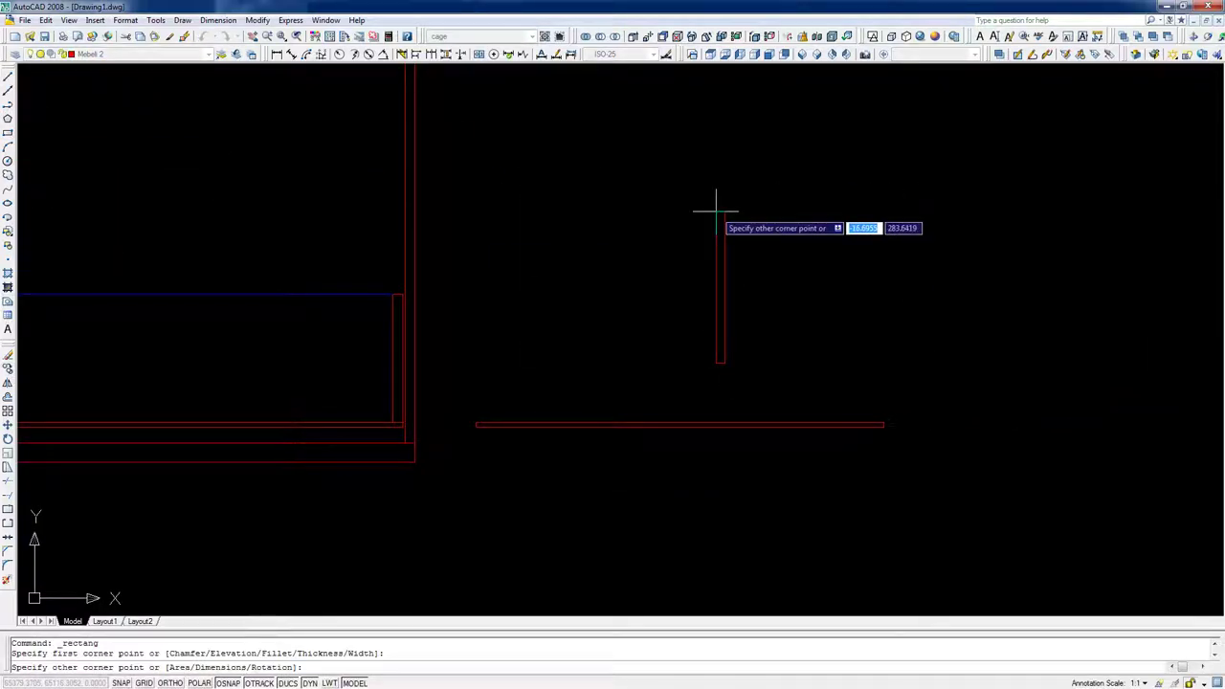
pyautogui.write('165')
pyautogui.press('Return')
pyautogui.click(8, 428)
pyautogui.scroll(2, 724, 364)
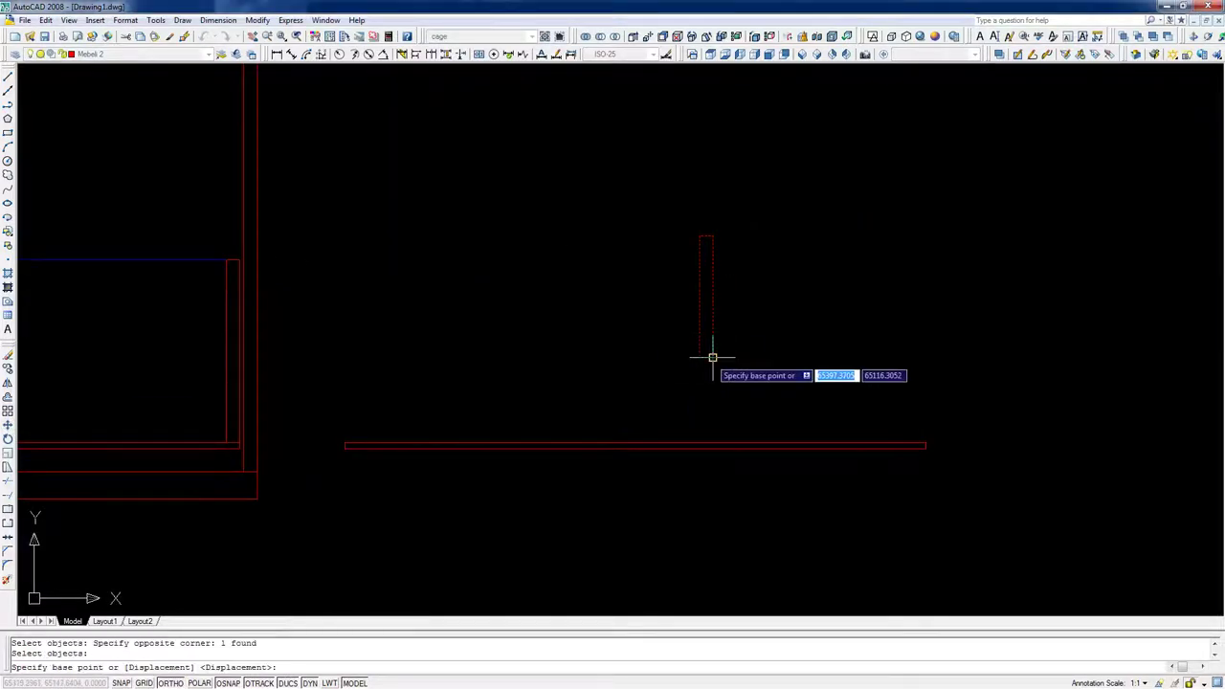
# Step: Move the upright onto the bottom line's right end and mirror it to form a U-shaped drawer box
pyautogui.click(712, 355)
pyautogui.click(926, 445)
pyautogui.press('Return')
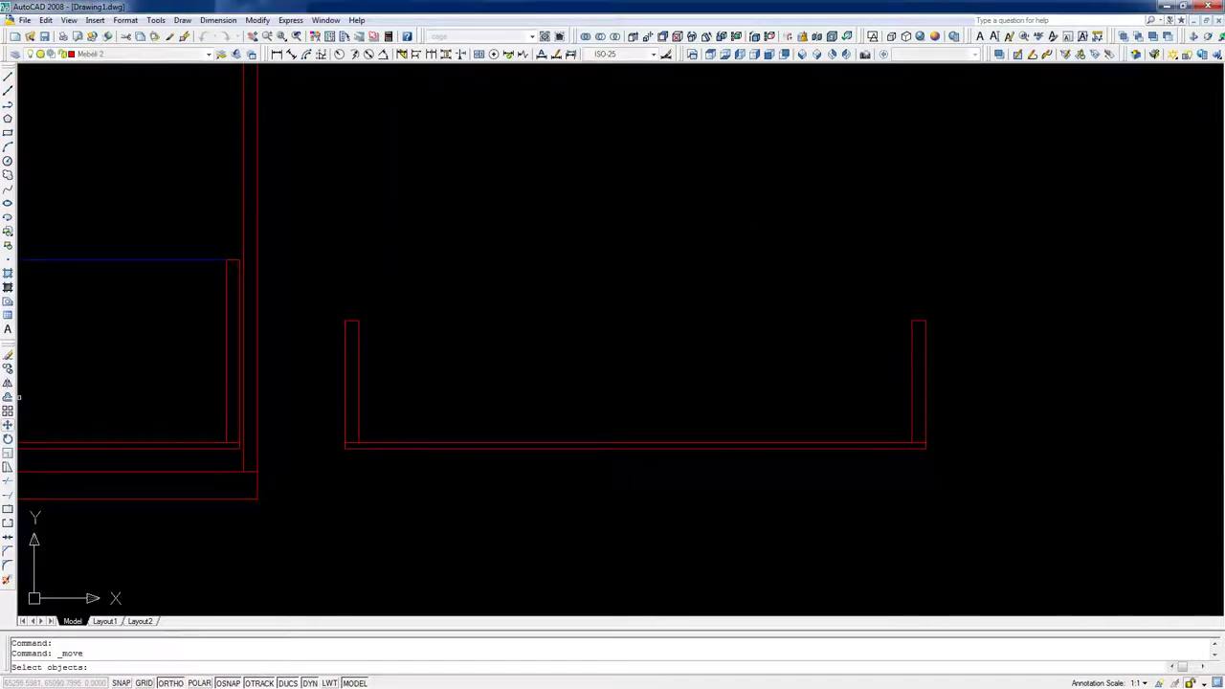
pyautogui.click(300, 475)
pyautogui.click(953, 322)
pyautogui.press('Return')
# Step: Copy the drawer box to the top of the right bay
pyautogui.click(922, 322)
pyautogui.scroll(3, 922, 322)
pyautogui.click(673, 100)
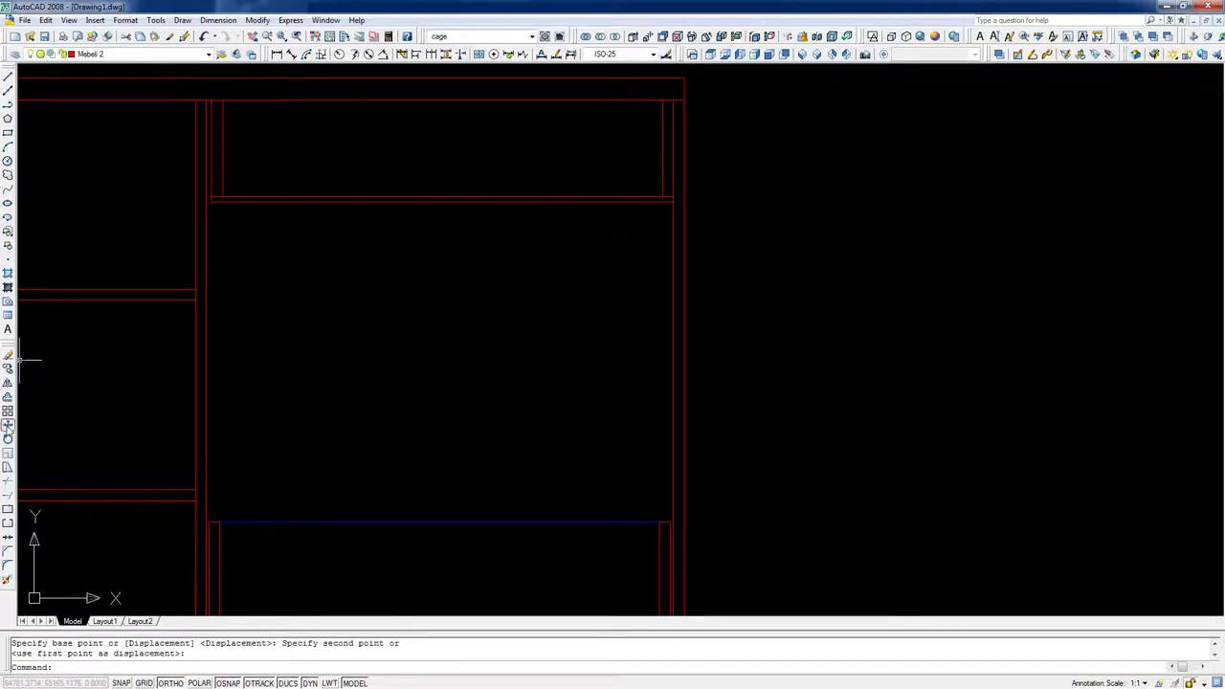
# Step: Shift the horizontal line by 26 units
pyautogui.click(8, 429)
pyautogui.click(661, 211)
pyautogui.click(254, 182)
pyautogui.write('26')
pyautogui.press('Return')
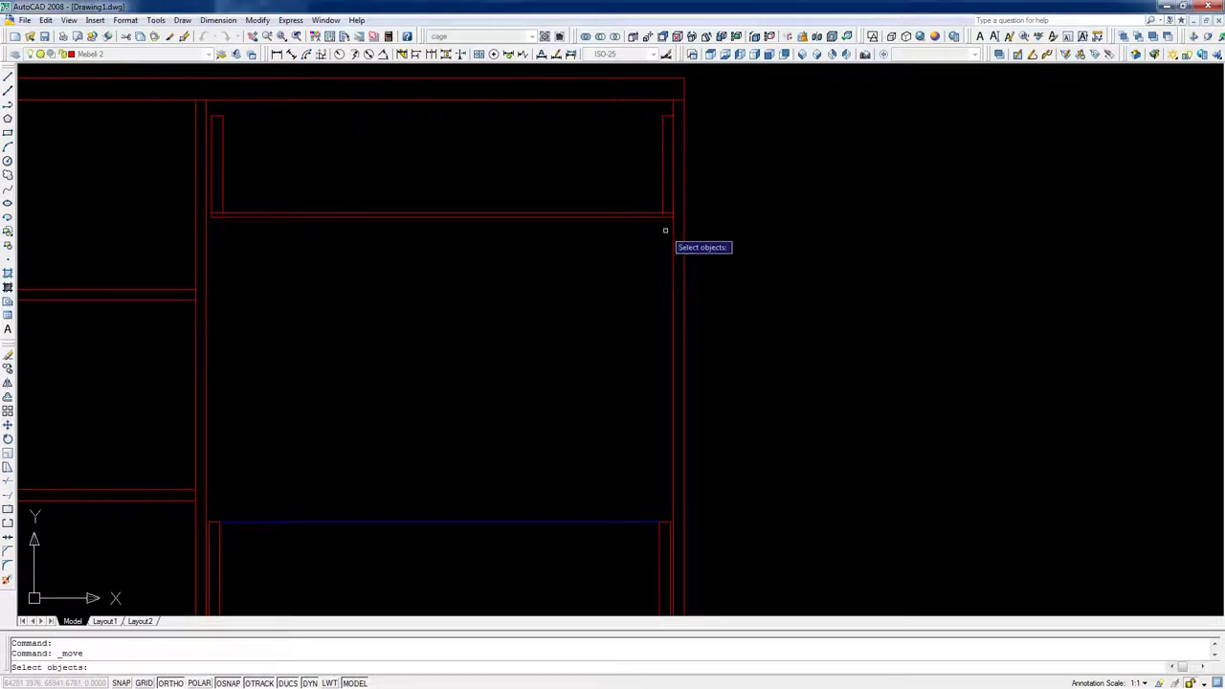
# Step: Shift the shelf line and uprights 5 units and copy the line lower down
pyautogui.click(665, 230)
pyautogui.click(214, 188)
pyautogui.press('Return')
pyautogui.click(643, 165)
pyautogui.write('5')
pyautogui.press('Return')
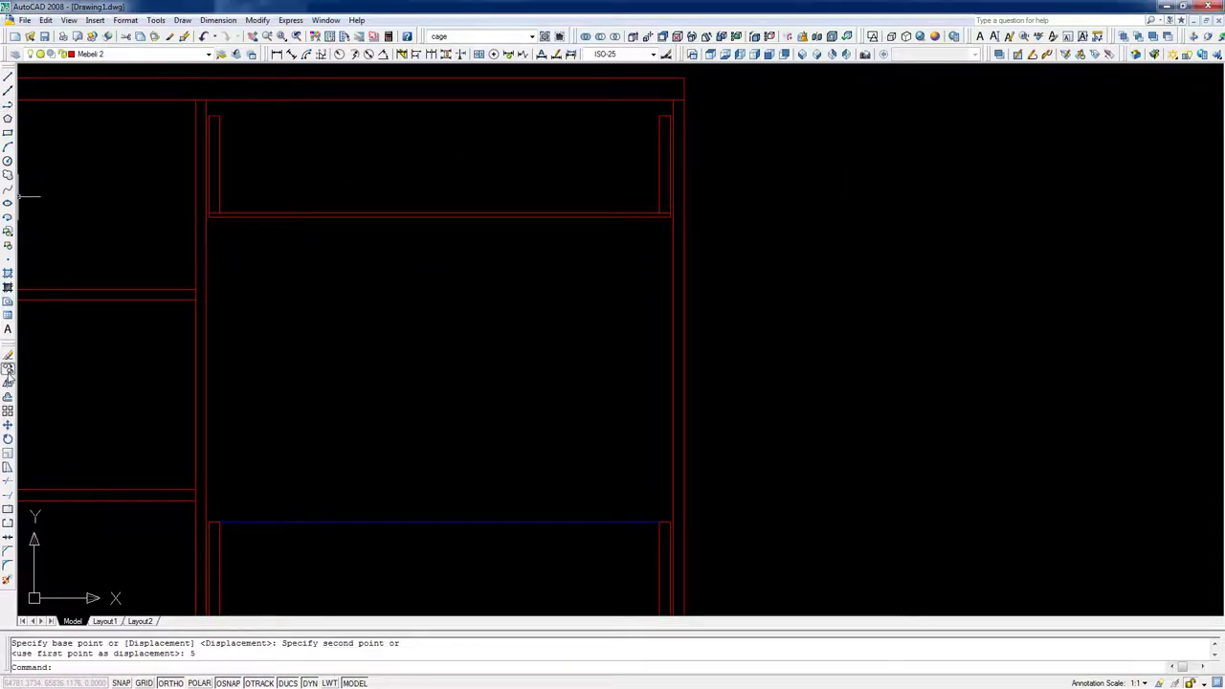
pyautogui.click(659, 521)
pyautogui.click(661, 116)
# Step: Draw a short 55-unit vertical helper line below the shelf
pyautogui.press('Return')
pyautogui.click(440, 217)
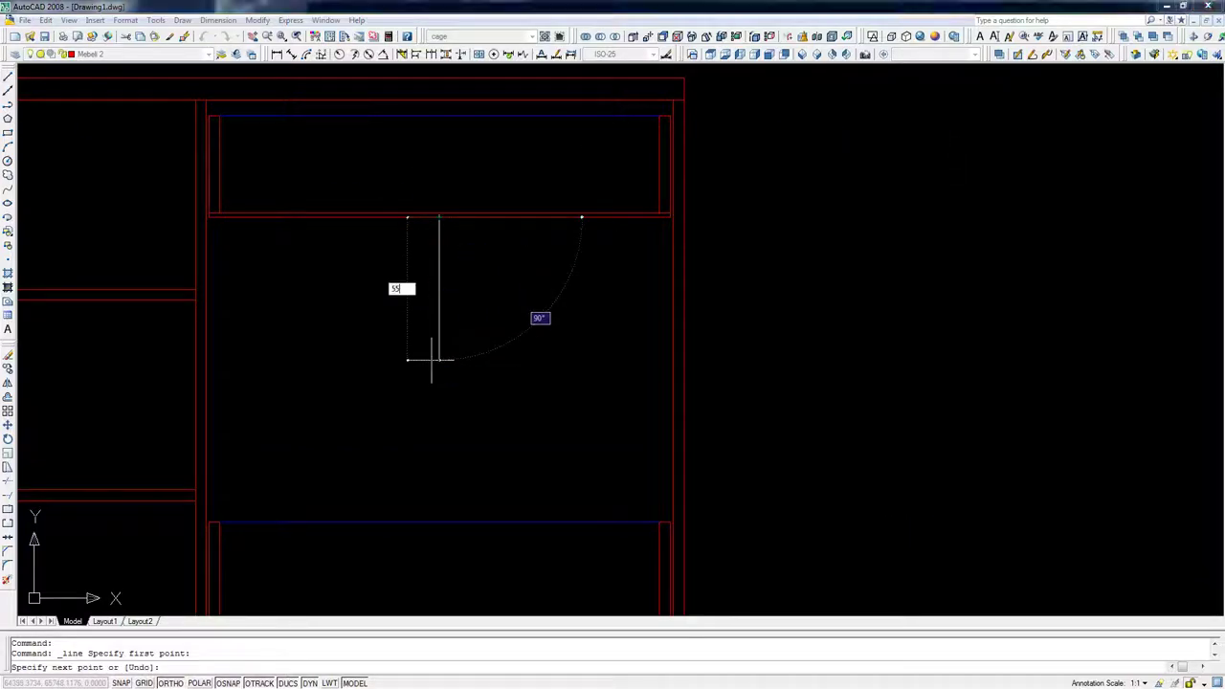
pyautogui.write('55')
pyautogui.press('Return')
pyautogui.press('Return')
# Step: Copy the drawer box twice further down the bay
pyautogui.click(668, 247)
pyautogui.click(213, 111)
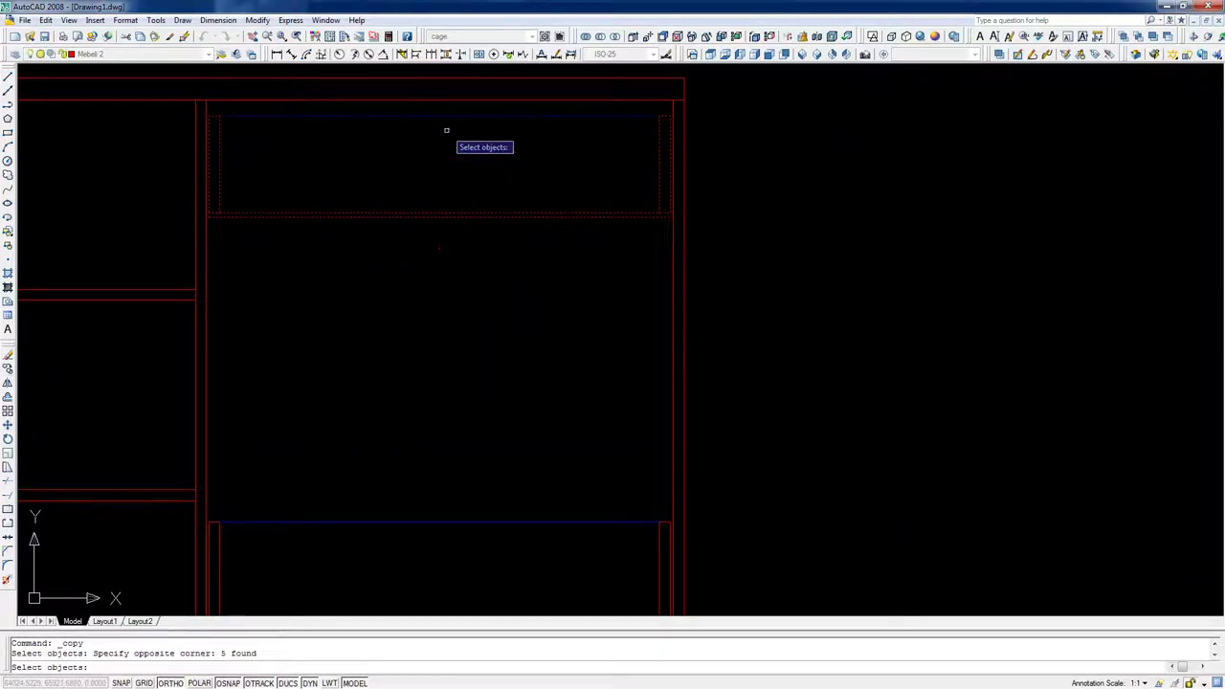
pyautogui.press('Return')
pyautogui.click(439, 115)
pyautogui.click(440, 251)
pyautogui.click(439, 386)
pyautogui.press('Return')
# Step: Erase the short helper line and pan the cabinet to the left
pyautogui.moveTo(450, 479); pyautogui.dragTo(429, 492)
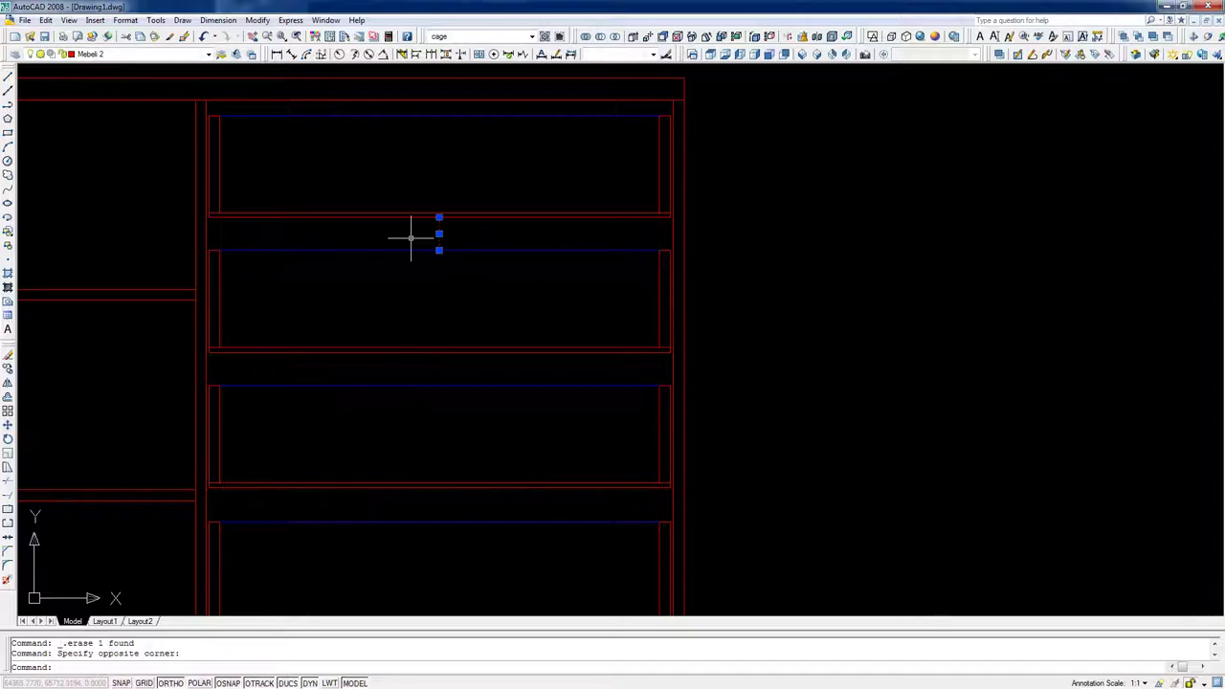
pyautogui.press('Delete')
pyautogui.scroll(-2, 748, 239)
pyautogui.moveTo(748, 238); pyautogui.dragTo(544, 230, button='middle')
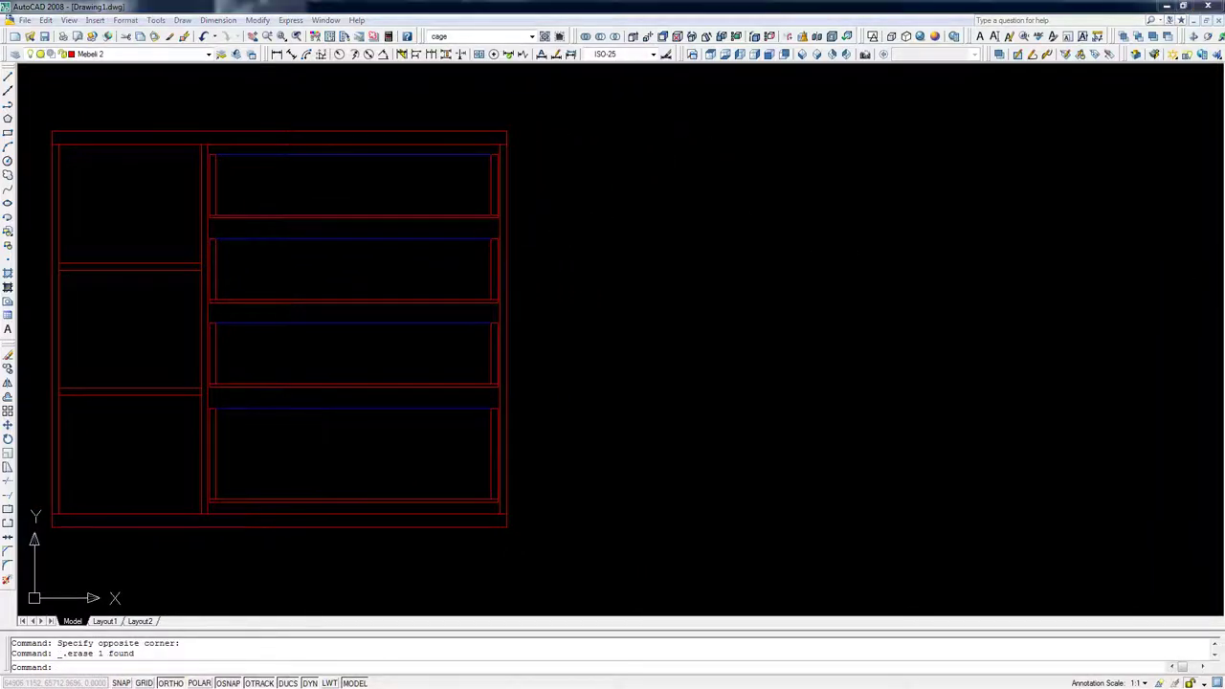
# Step: Draw a 510 by 36 board at the cabinet's top-right corner
pyautogui.click(8, 133)
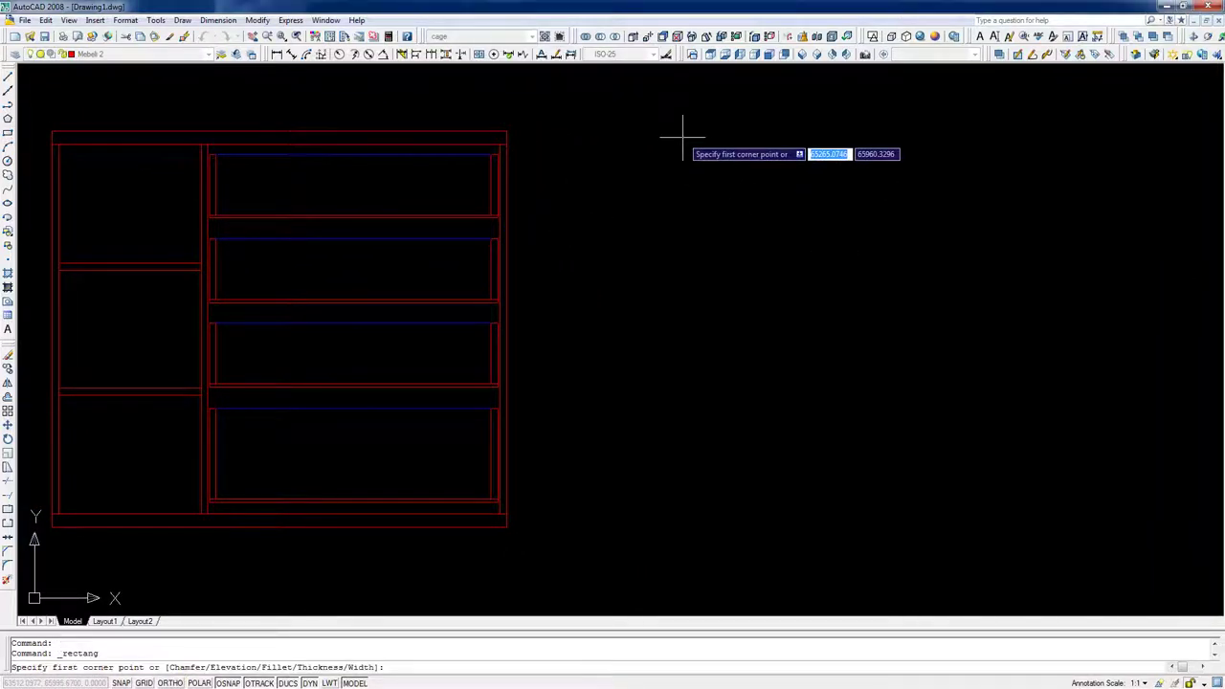
pyautogui.click(684, 139)
pyautogui.press('Tab')
pyautogui.write('36')
pyautogui.press('Return')
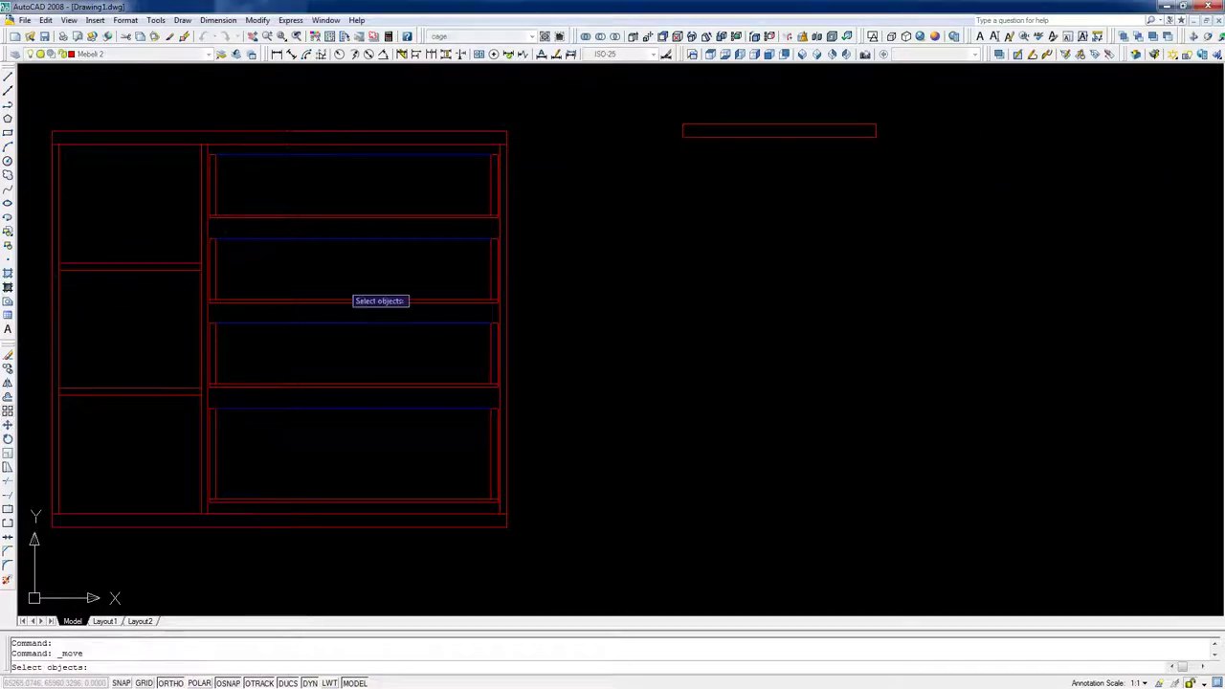
pyautogui.click(505, 125)
# Step: Move the new top board 800 units to the right
pyautogui.click(8, 424)
pyautogui.moveTo(713, 153); pyautogui.dragTo(543, 109)
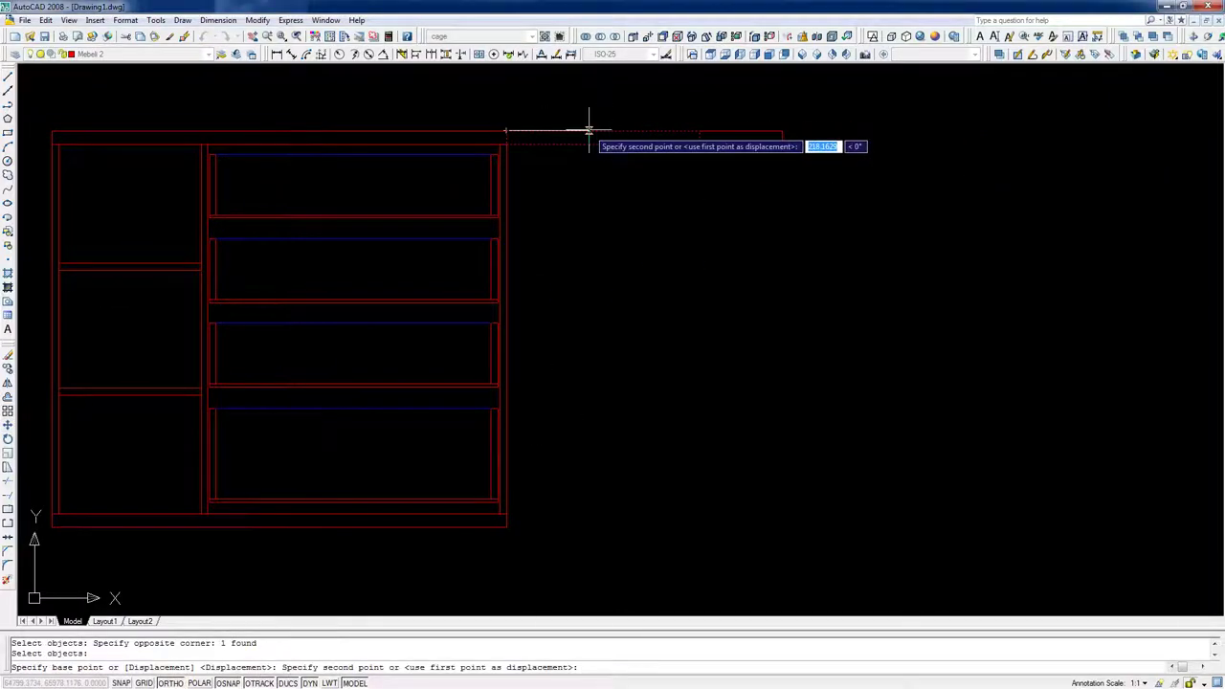
pyautogui.write('800')
pyautogui.press('Return')
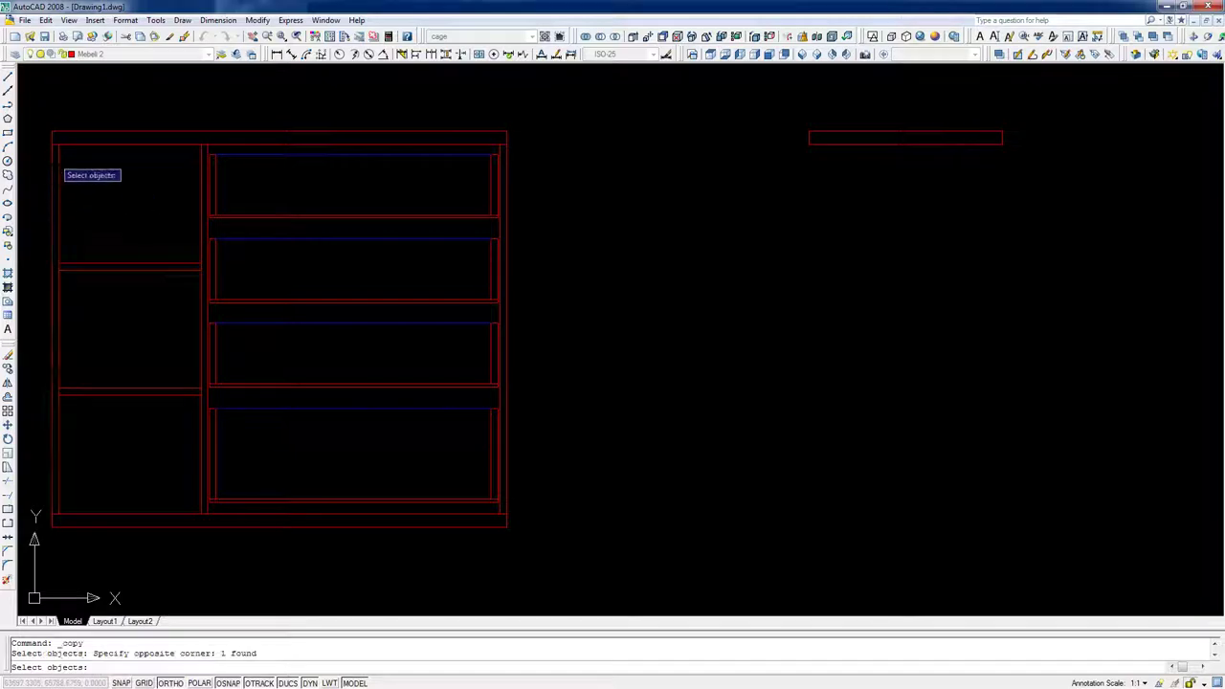
# Step: Copy the cabinet's left side panel under the new top board
pyautogui.press('Return')
pyautogui.click(53, 143)
pyautogui.click(810, 144)
pyautogui.press('Return')
# Step: Mirror the top board to create the bottom board, keeping the original
pyautogui.click(813, 329)
pyautogui.click(738, 329)
pyautogui.press('Return')
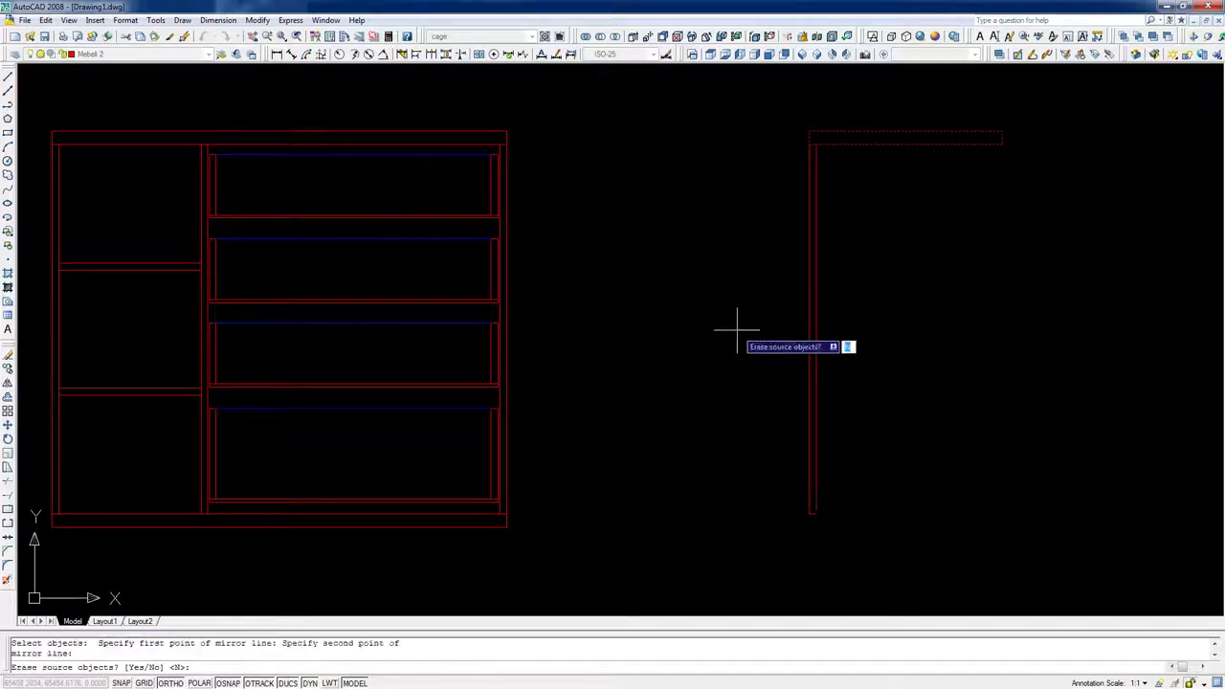
# Step: Draw a shelf rectangle and place it on the new frame's bottom
pyautogui.write('rec')
pyautogui.press('Return')
pyautogui.click(578, 445)
pyautogui.click(730, 457)
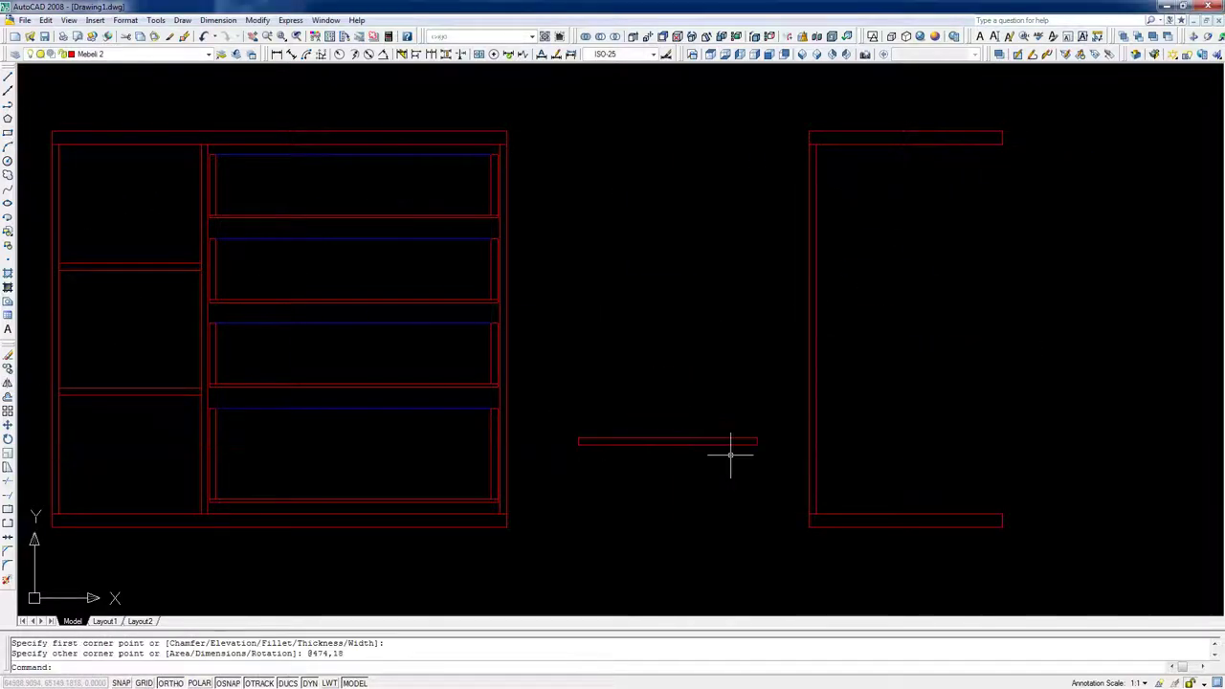
pyautogui.click(8, 424)
pyautogui.click(584, 450)
pyautogui.click(578, 445)
# Step: Lift the shelf 313 units and copy a second shelf higher in the frame
pyautogui.click(816, 507)
pyautogui.click(8, 424)
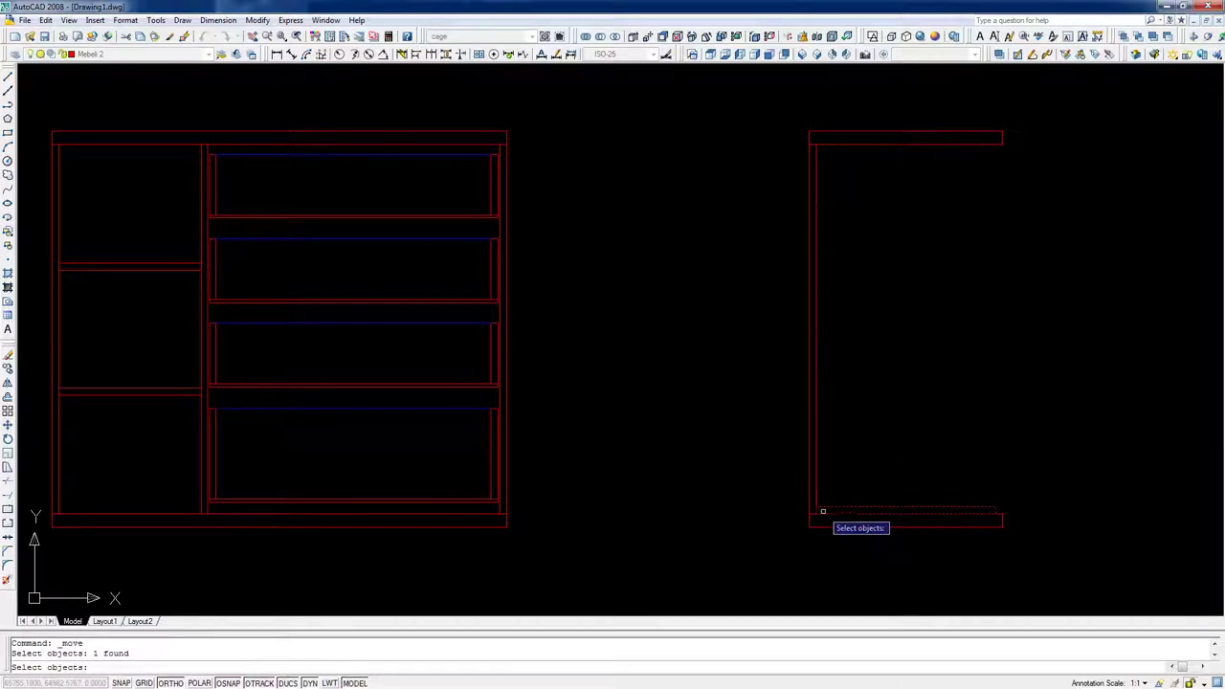
pyautogui.press('Return')
pyautogui.click(820, 514)
pyautogui.write('313')
pyautogui.press('Return')
pyautogui.press('Return')
pyautogui.click(815, 389)
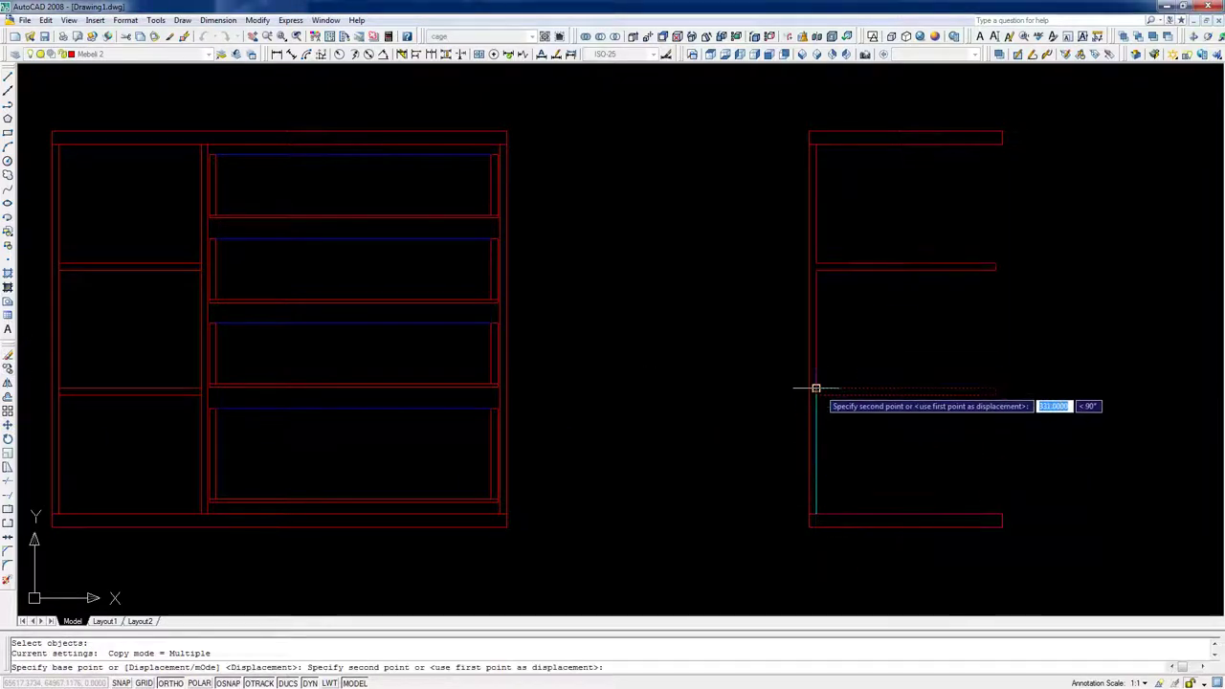
pyautogui.press('Return')
# Step: Draw a tall 18-wide side panel (18x969) for the new frame
pyautogui.moveTo(585, 317); pyautogui.dragTo(90, 317, button='middle')
pyautogui.click(8, 132)
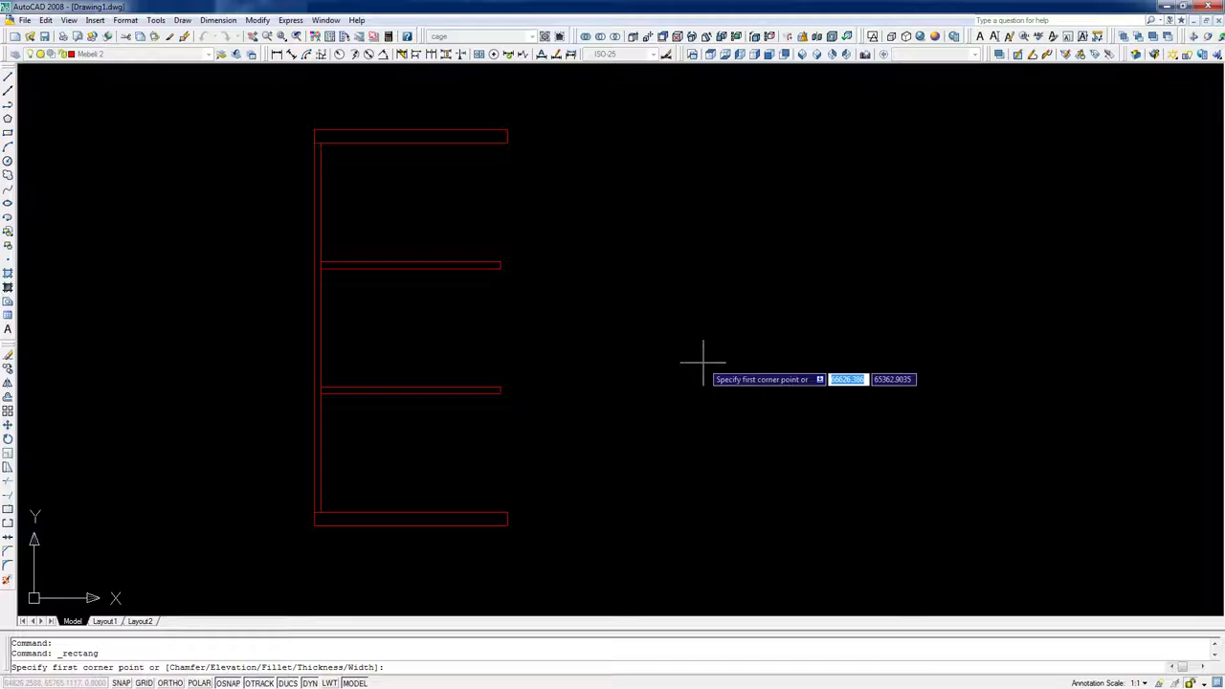
pyautogui.click(682, 511)
pyautogui.write('18')
pyautogui.press('Tab')
pyautogui.write('9')
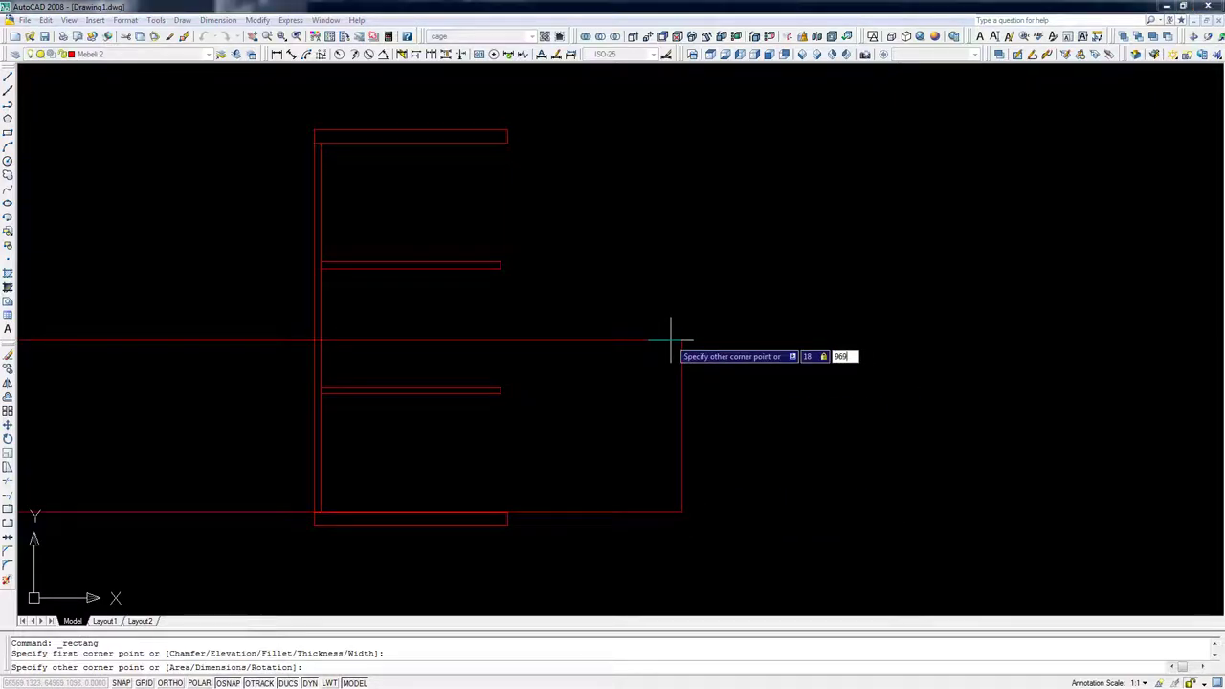
pyautogui.press('Return')
# Step: Move the side panel onto the frame's right side
pyautogui.write('m')
pyautogui.press('Return')
pyautogui.moveTo(675, 503); pyautogui.dragTo(694, 522)
pyautogui.press('Return')
pyautogui.click(689, 512)
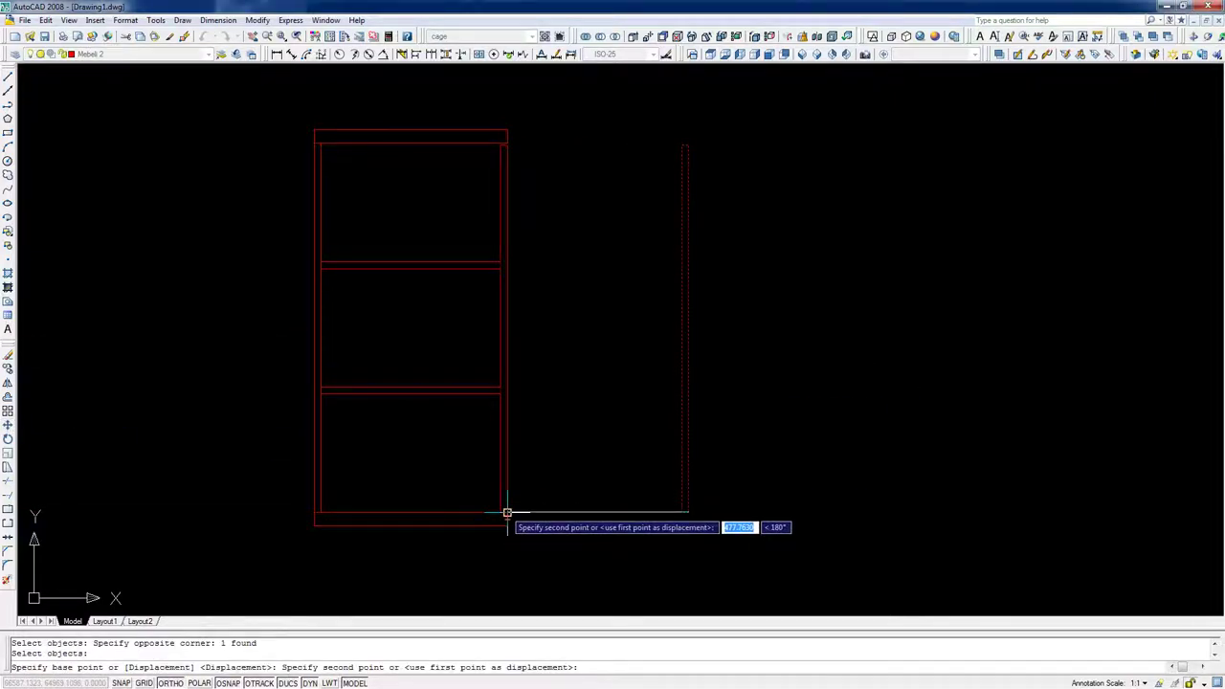
pyautogui.scroll(5, 507, 513)
pyautogui.write('3')
pyautogui.press('Return')
pyautogui.scroll(-5, 624, 389)
# Step: Copy the whole middle cabinet frame to the right to form a third frame
pyautogui.scroll(-2, 29, 292)
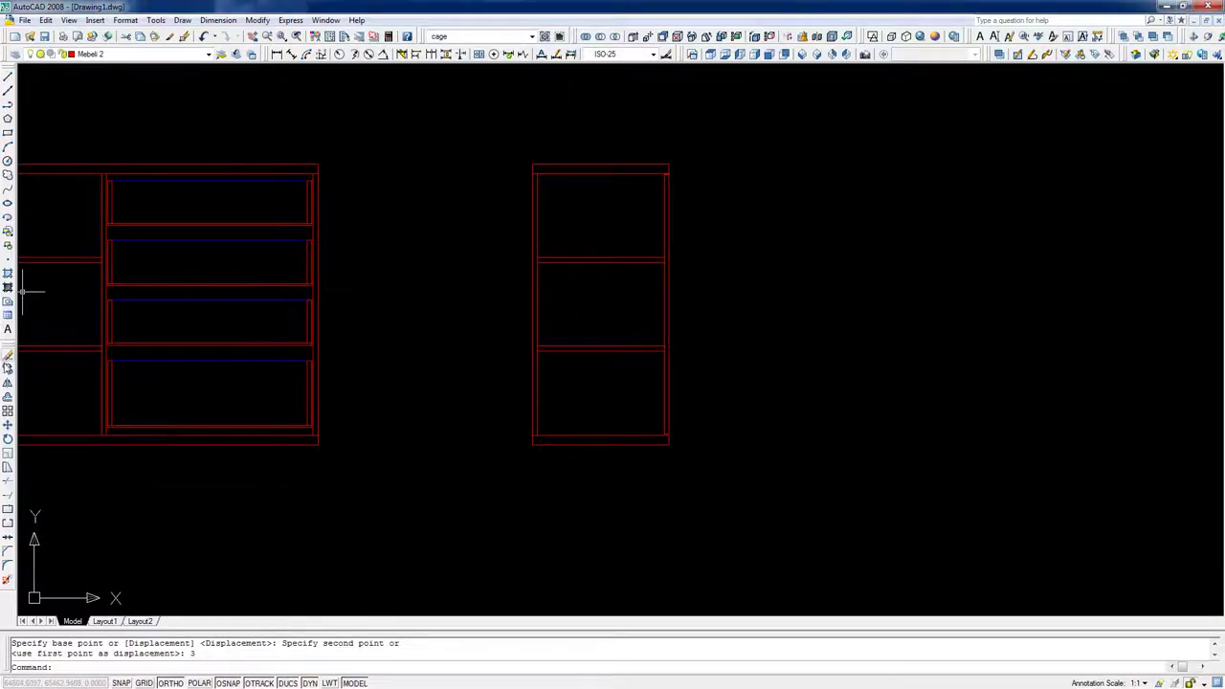
pyautogui.write('co')
pyautogui.press('Return')
pyautogui.moveTo(585, 470); pyautogui.dragTo(418, 254)
pyautogui.press('Return')
pyautogui.click(319, 165)
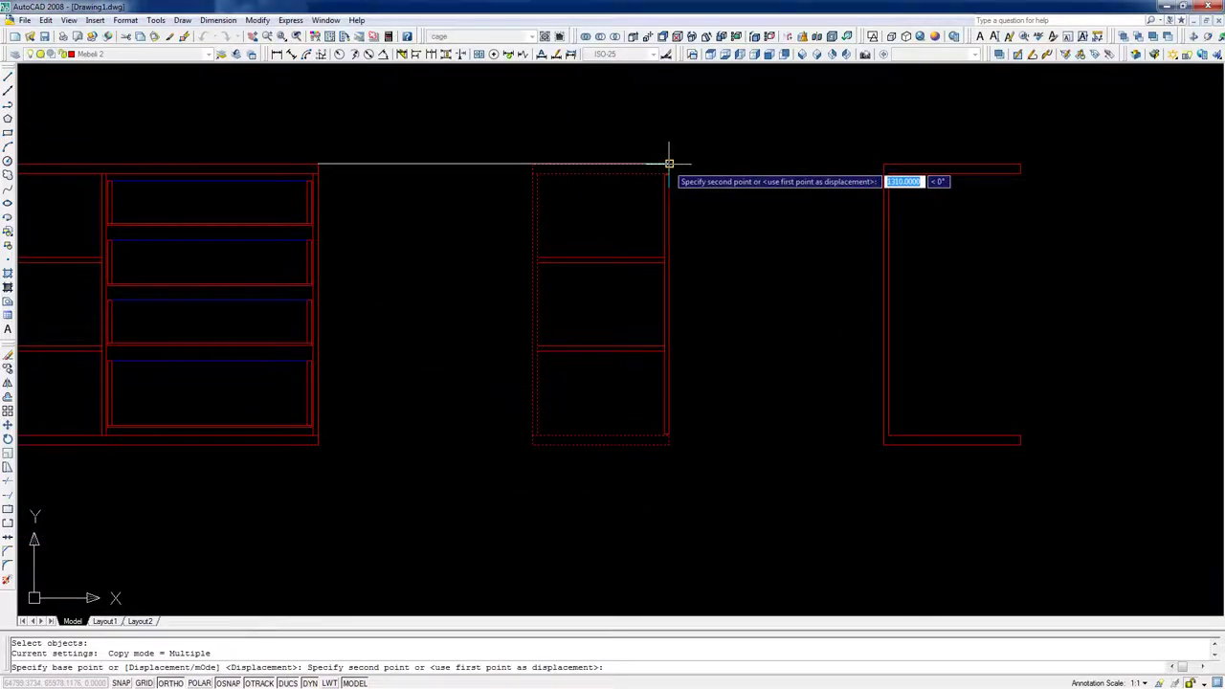
pyautogui.click(669, 165)
pyautogui.press('Return')
pyautogui.press('Return')
# Step: Copy the drawer side pieces into the new frame
pyautogui.click(112, 206)
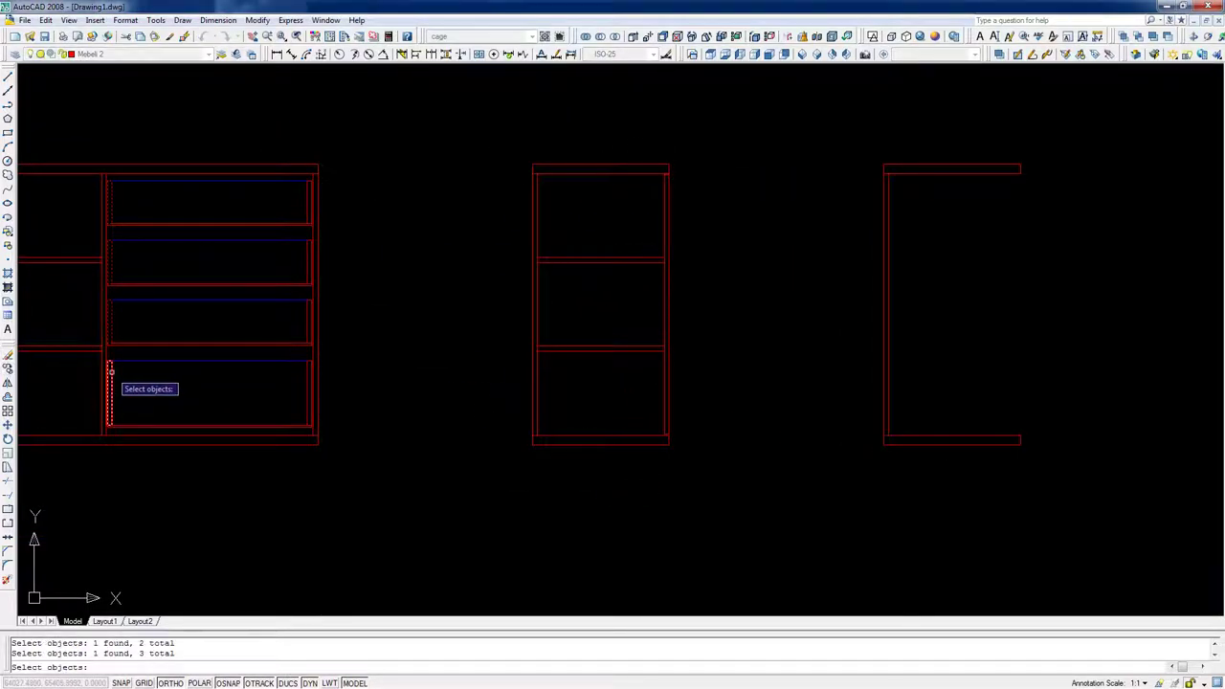
pyautogui.scroll(3, 131, 364)
pyautogui.press('Return')
pyautogui.click(115, 375)
pyautogui.scroll(3, 519, 405)
pyautogui.click(684, 334)
pyautogui.press('Return')
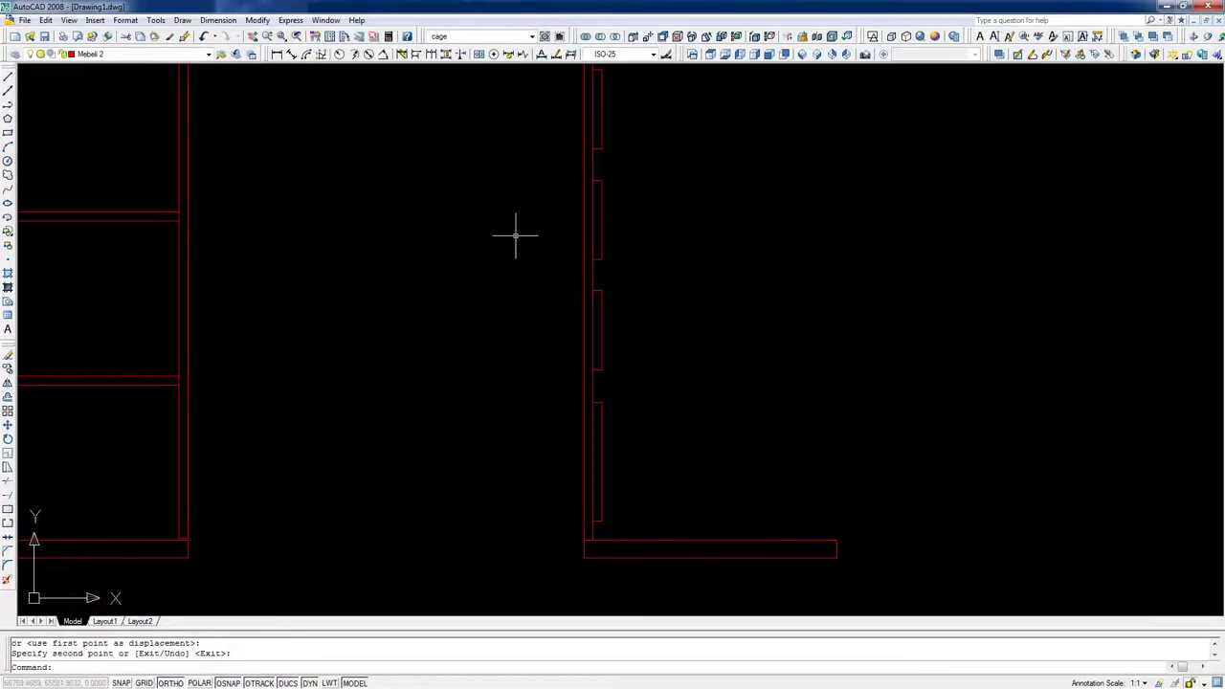
# Step: Draw an 800 by 18 shelf rectangle inside the new frame
pyautogui.moveTo(515, 236); pyautogui.dragTo(486, 262, button='middle')
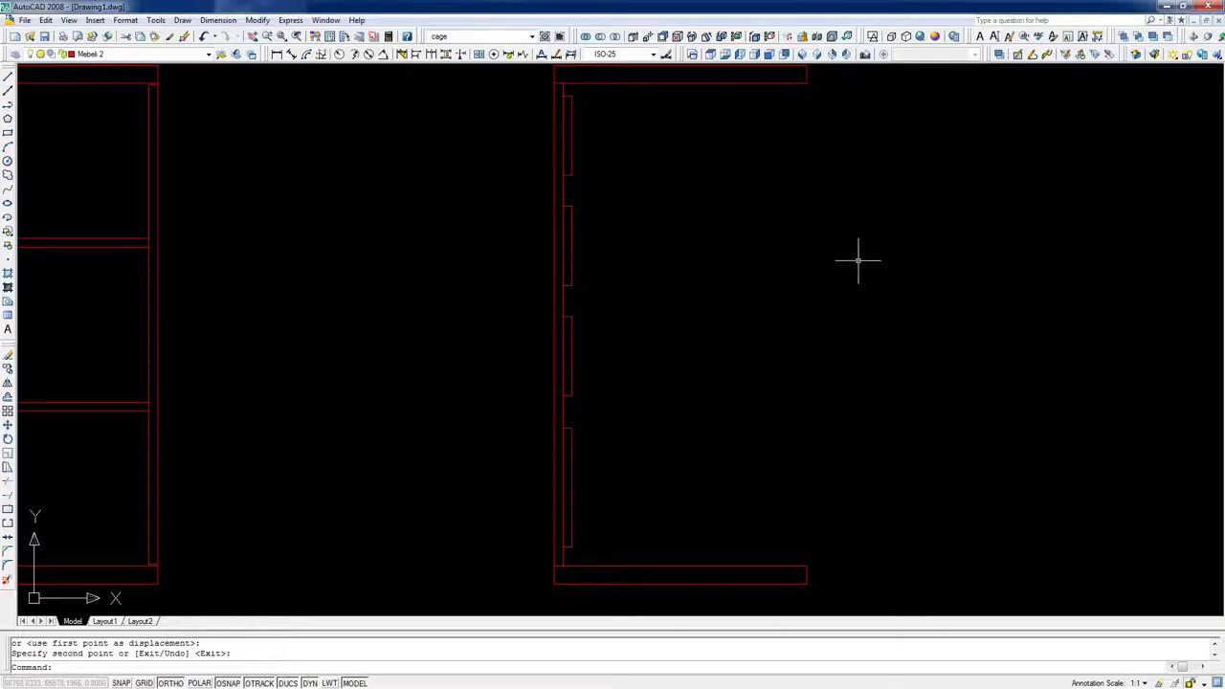
pyautogui.moveTo(859, 259); pyautogui.dragTo(652, 267, button='middle')
pyautogui.click(8, 132)
pyautogui.click(722, 343)
pyautogui.write('450')
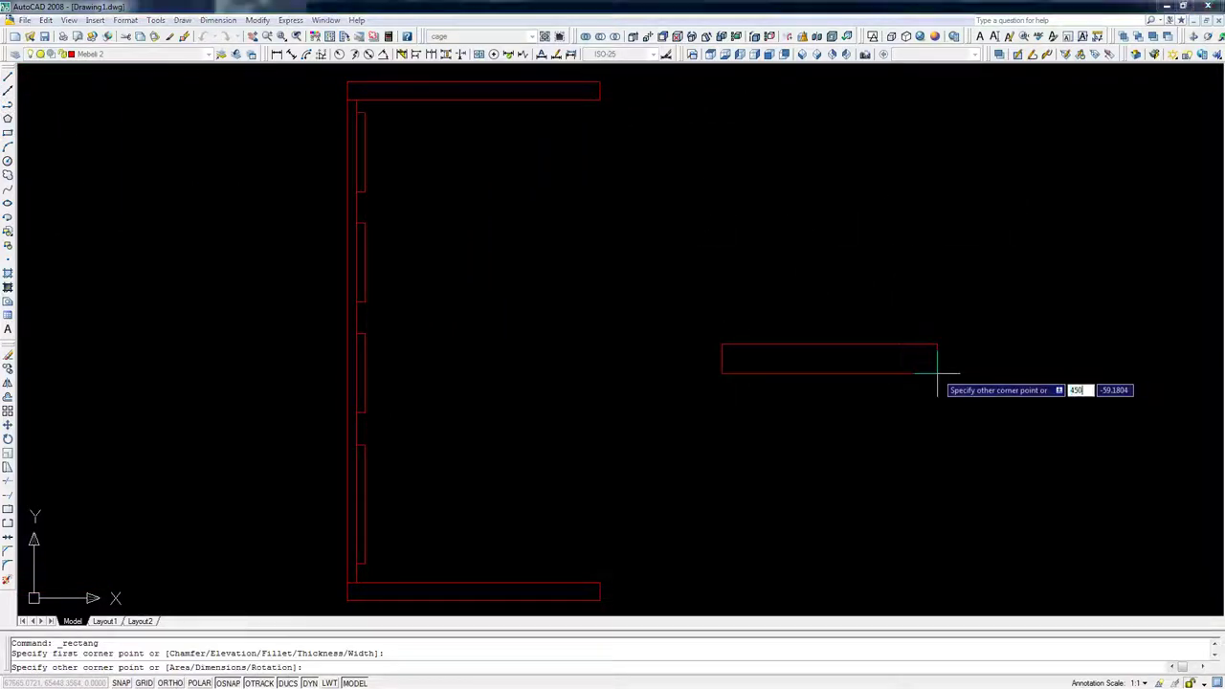
pyautogui.write('@800,18')
pyautogui.press('Return')
# Step: Copy the shelf to three more positions in the frame
pyautogui.click(8, 424)
pyautogui.moveTo(957, 359); pyautogui.dragTo(714, 339)
pyautogui.scroll(3, 735, 341)
pyautogui.click(735, 341)
pyautogui.scroll(-2, 520, 402)
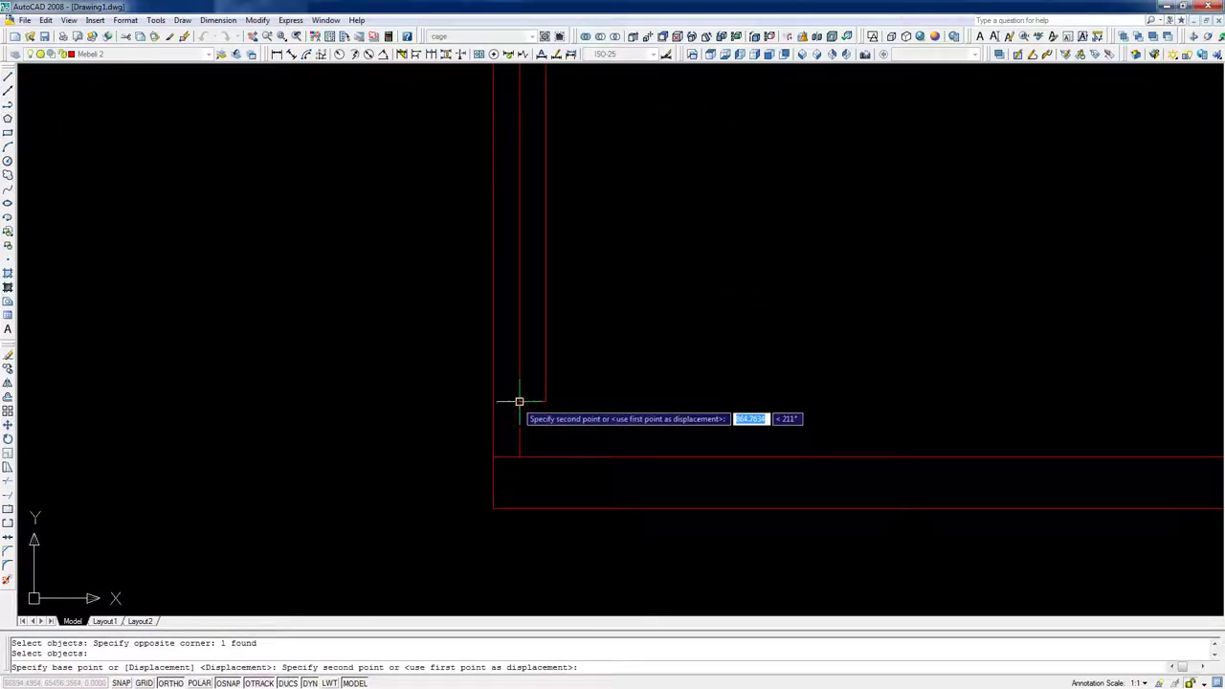
pyautogui.press('Escape')
pyautogui.click(626, 430)
pyautogui.click(501, 443)
pyautogui.scroll(2, 551, 395)
pyautogui.scroll(-2, 539, 418)
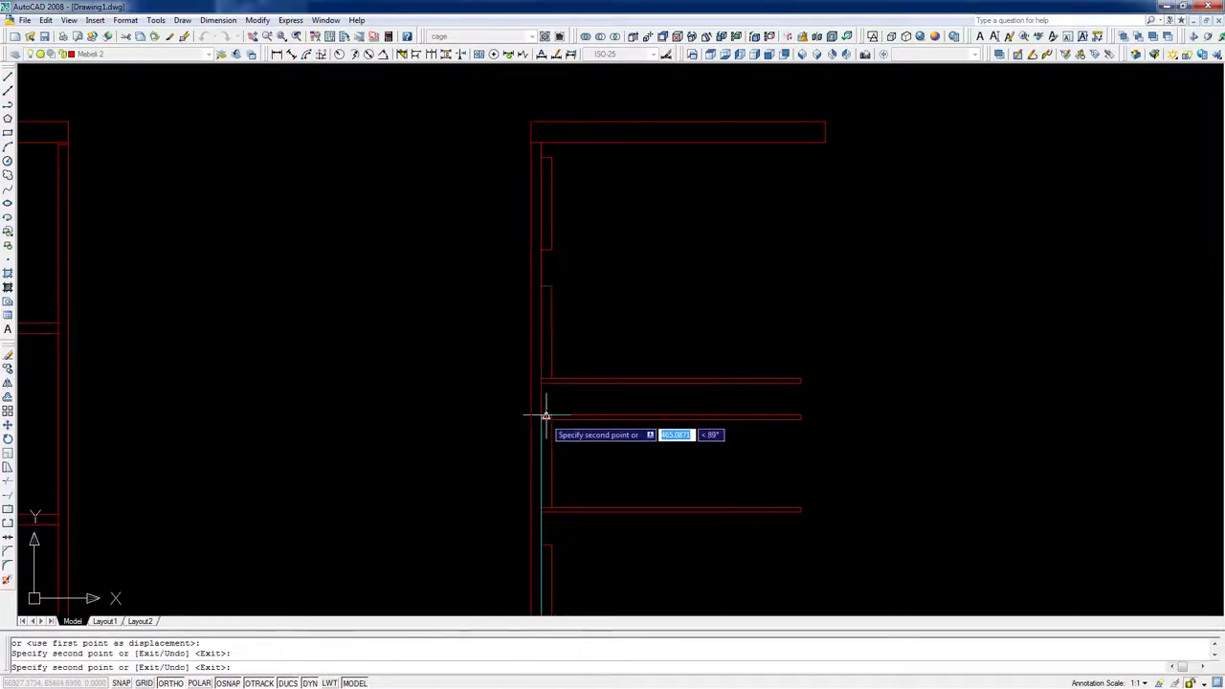
pyautogui.scroll(2, 503, 259)
pyautogui.click(503, 259)
pyautogui.press('Return')
# Step: Move the inner shelves 24 units to the right
pyautogui.scroll(-3, 541, 311)
pyautogui.moveTo(541, 311); pyautogui.dragTo(490, 261, button='middle')
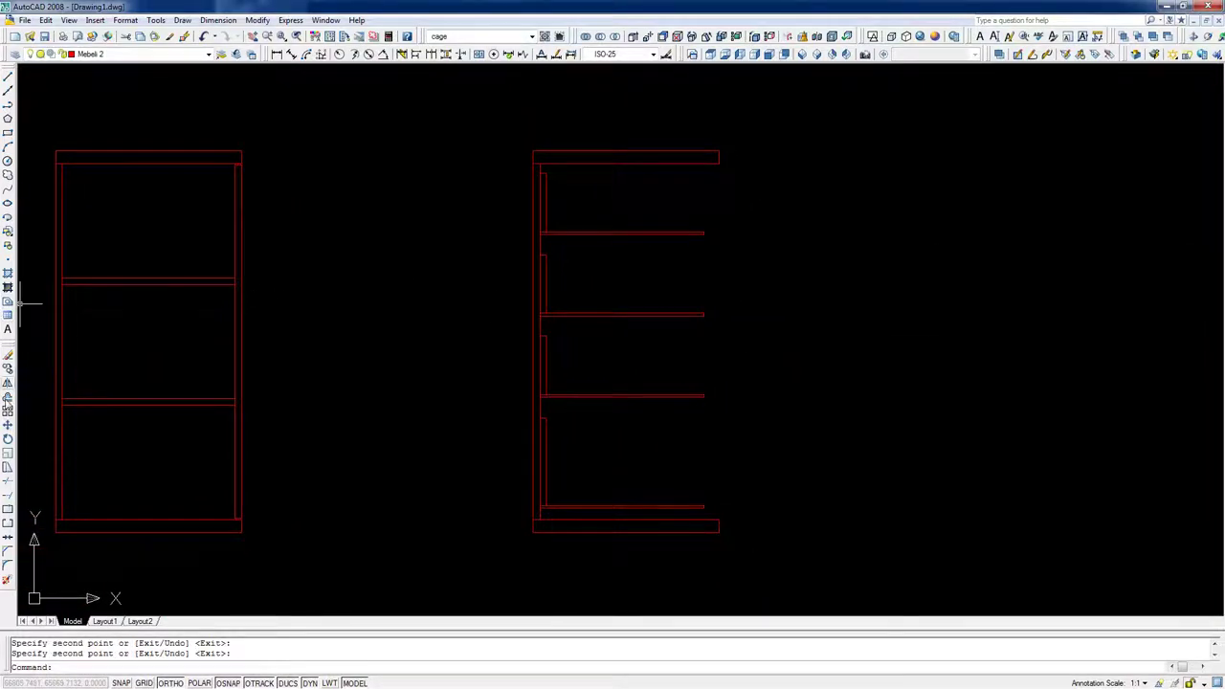
pyautogui.click(733, 513)
pyautogui.click(551, 173)
pyautogui.click(562, 173)
pyautogui.write('24')
pyautogui.press('Return')
# Step: Mirror the drawer side pieces, keeping the originals
pyautogui.click(8, 383)
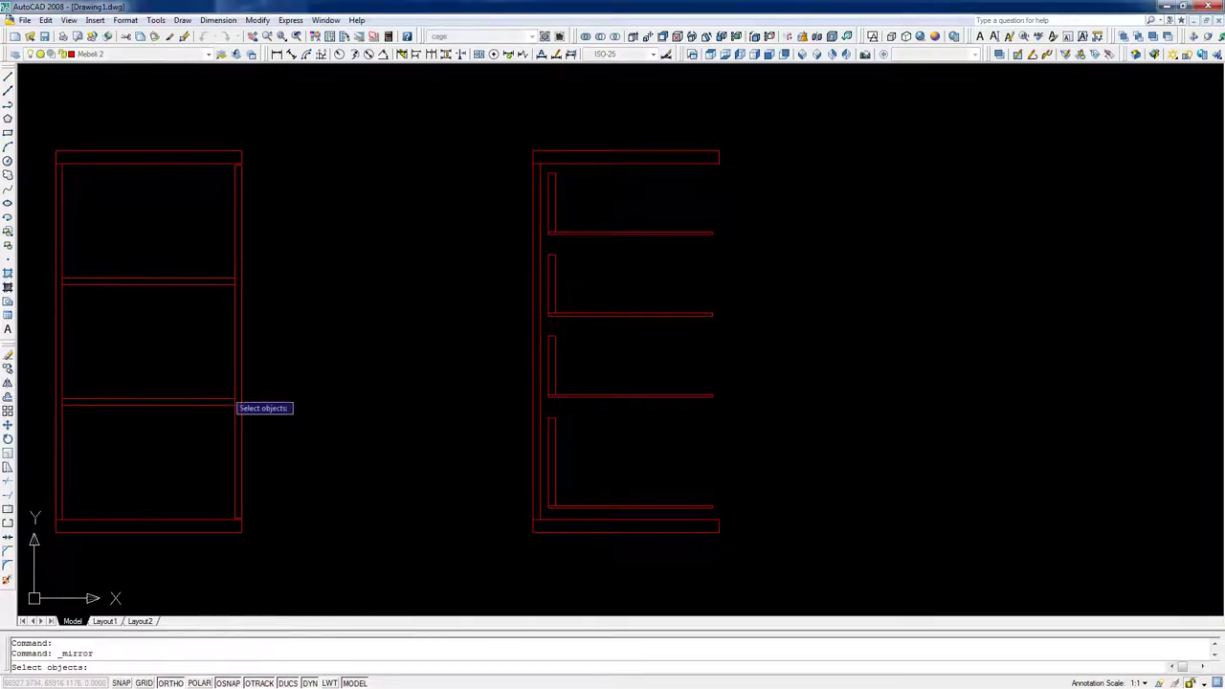
pyautogui.click(630, 234)
pyautogui.click(629, 271)
pyautogui.press('Return')
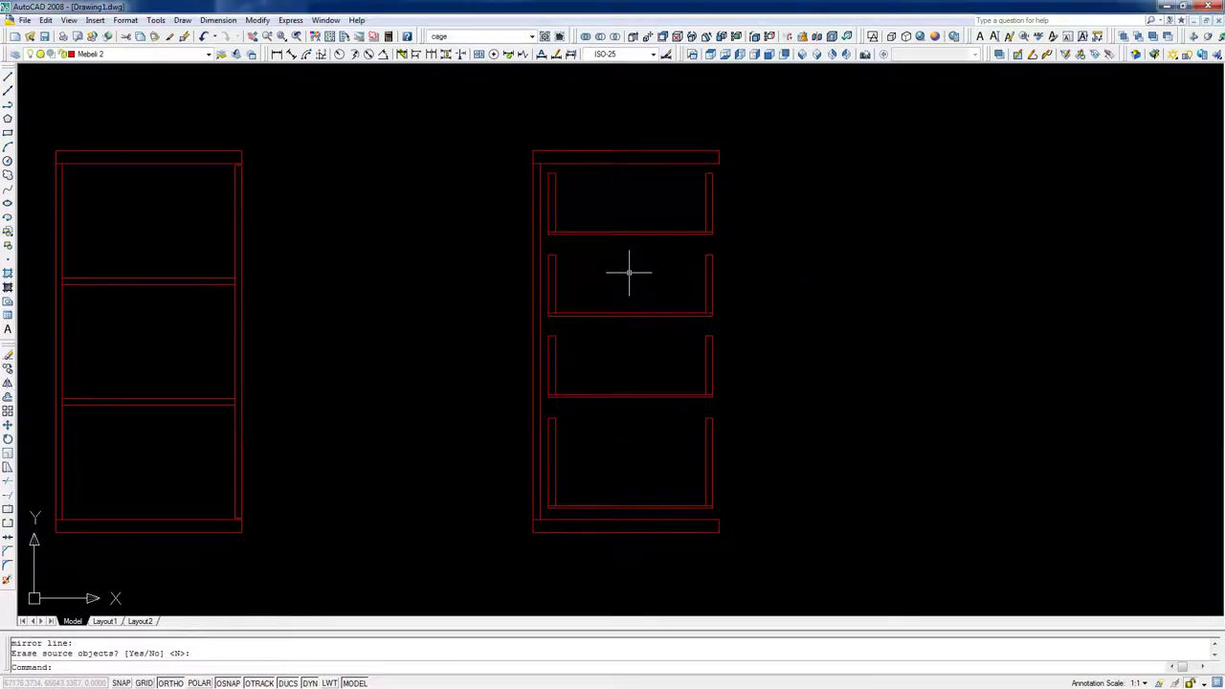
# Step: Make Mebeli the current layer
pyautogui.click(115, 54)
pyautogui.click(57, 91)
pyautogui.click(8, 75)
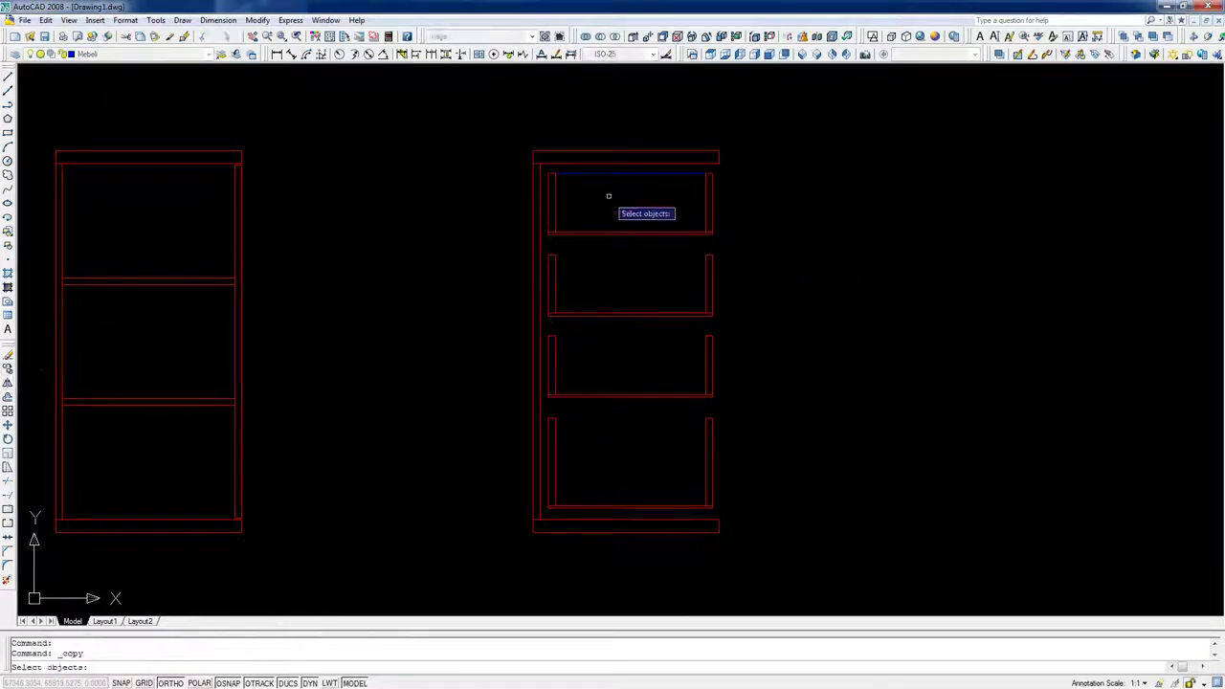
# Step: Switch the current layer to Mebeli 2
pyautogui.click(706, 173)
pyautogui.scroll(2, 547, 315)
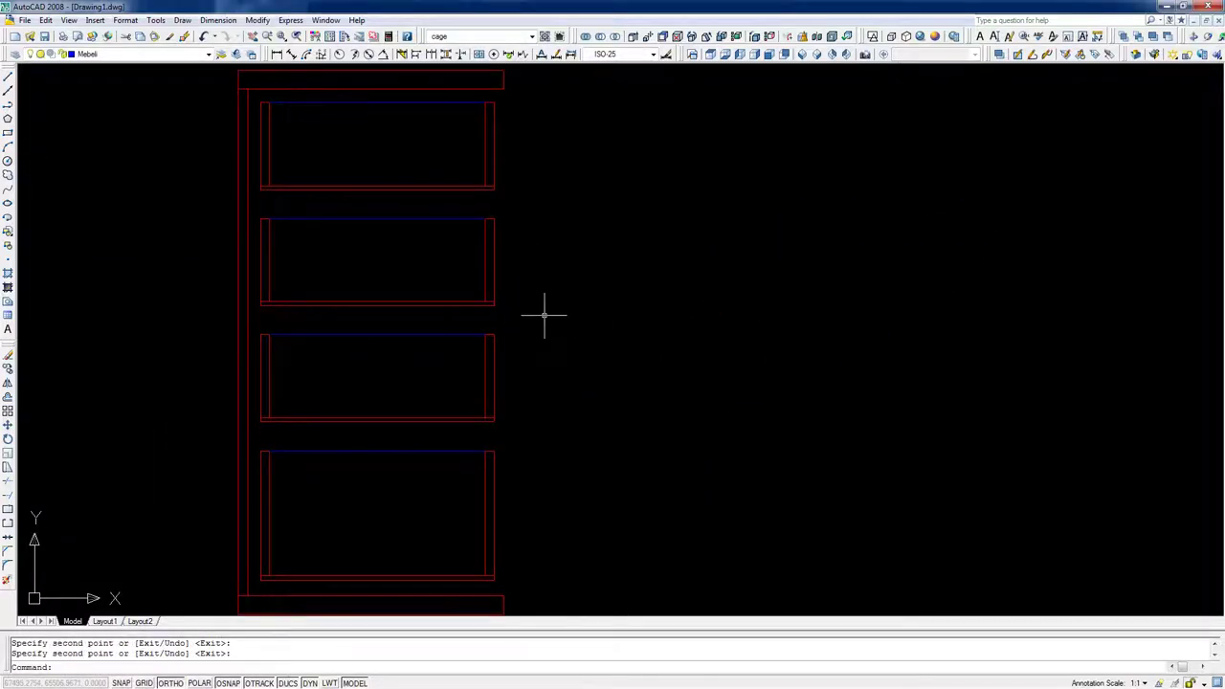
pyautogui.click(8, 132)
pyautogui.press('Escape')
pyautogui.click(209, 55)
pyautogui.click(67, 105)
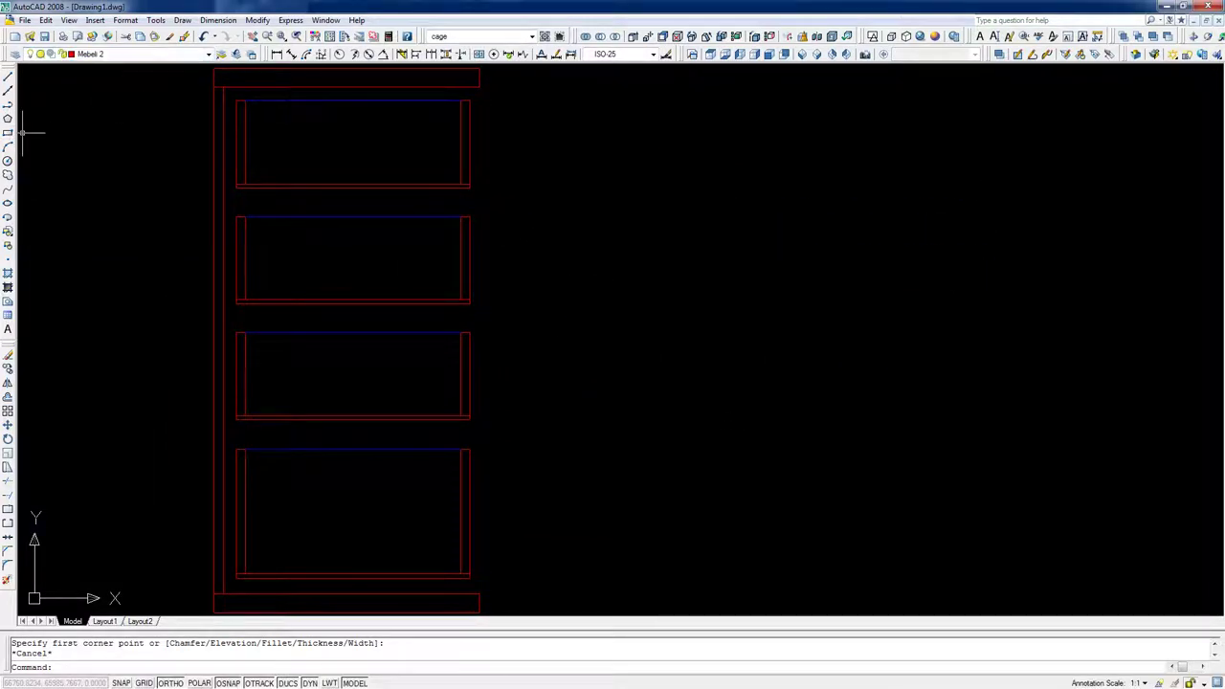
# Step: Draw an 18 by 300 side board and move it against the shelf's right side
pyautogui.click(8, 132)
pyautogui.click(629, 562)
pyautogui.write('18')
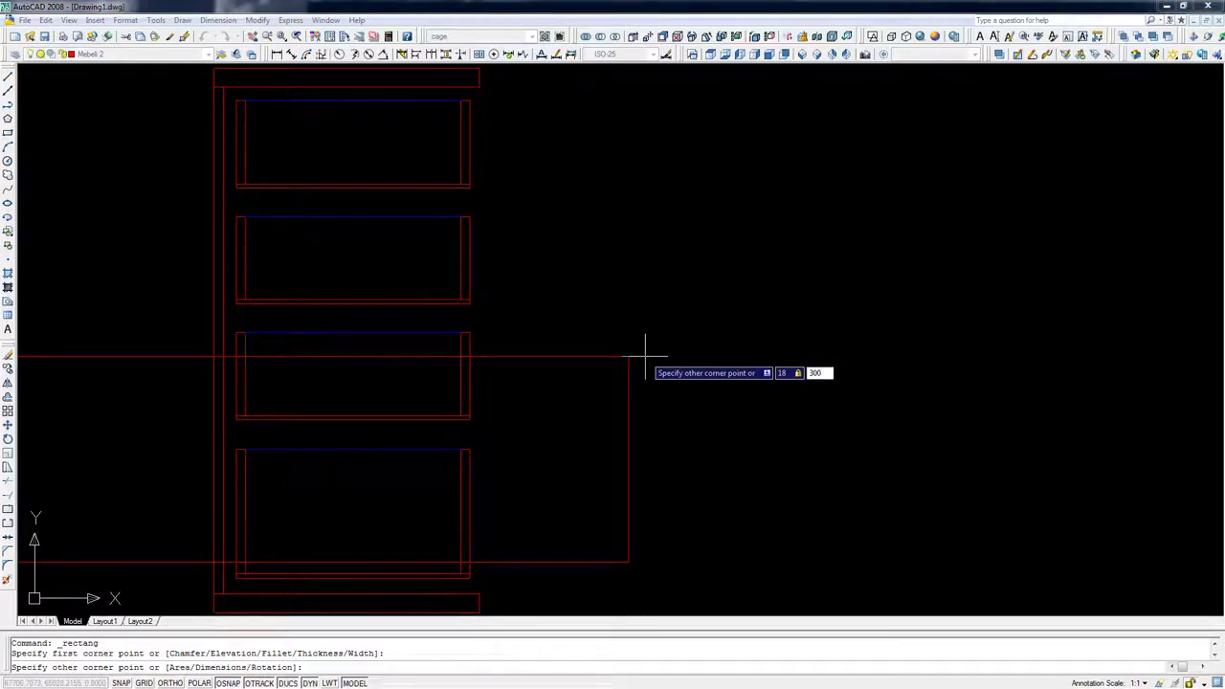
pyautogui.press('Return')
pyautogui.click(479, 584)
pyautogui.press('Return')
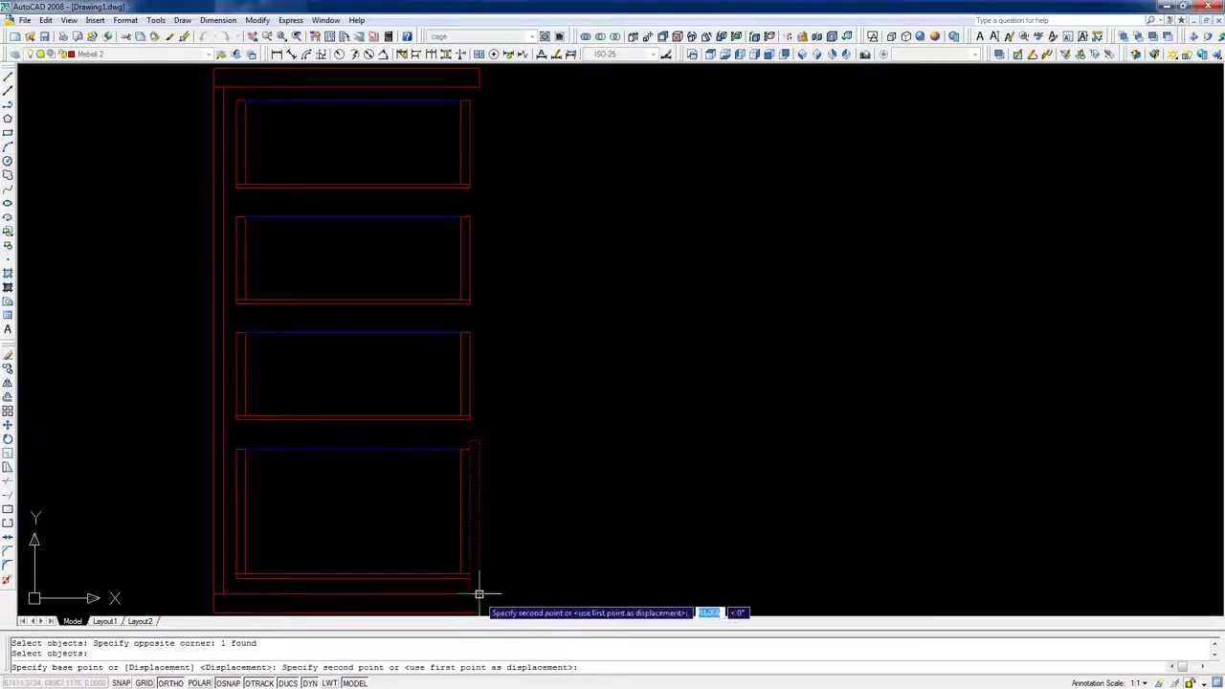
pyautogui.write('3')
pyautogui.click(8, 133)
# Step: Draw an 18 by 220 side board
pyautogui.click(667, 478)
pyautogui.write('18')
pyautogui.write('220')
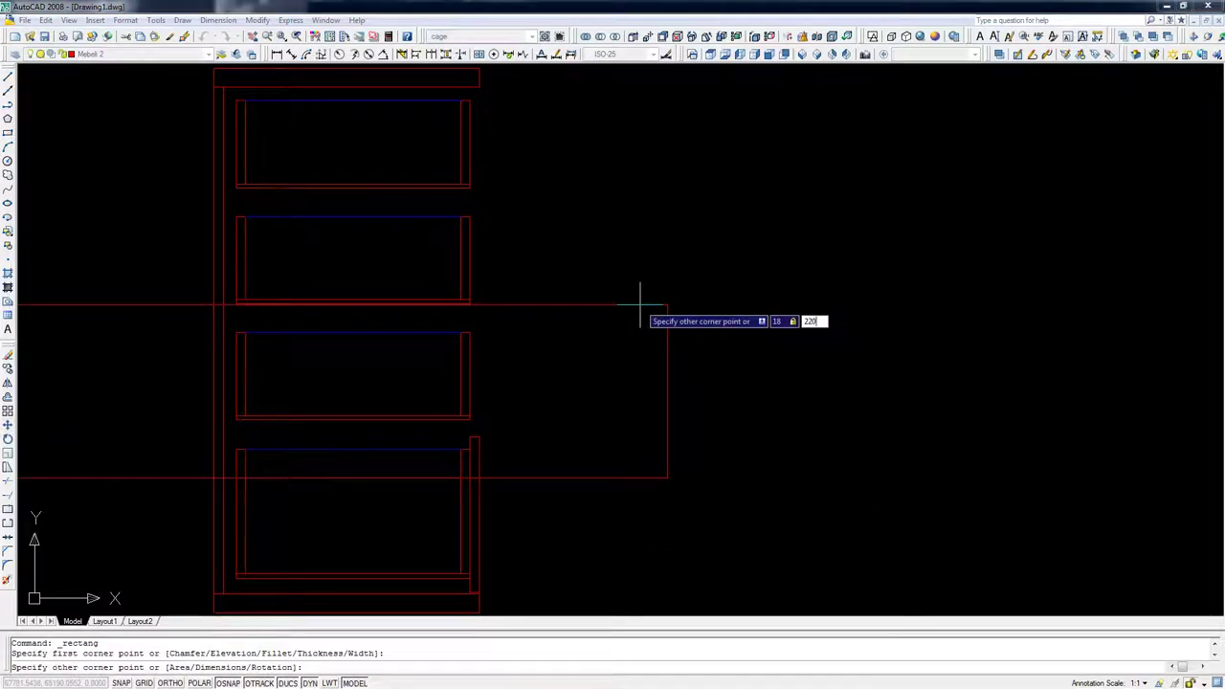
pyautogui.press('Return')
pyautogui.scroll(3, 515, 429)
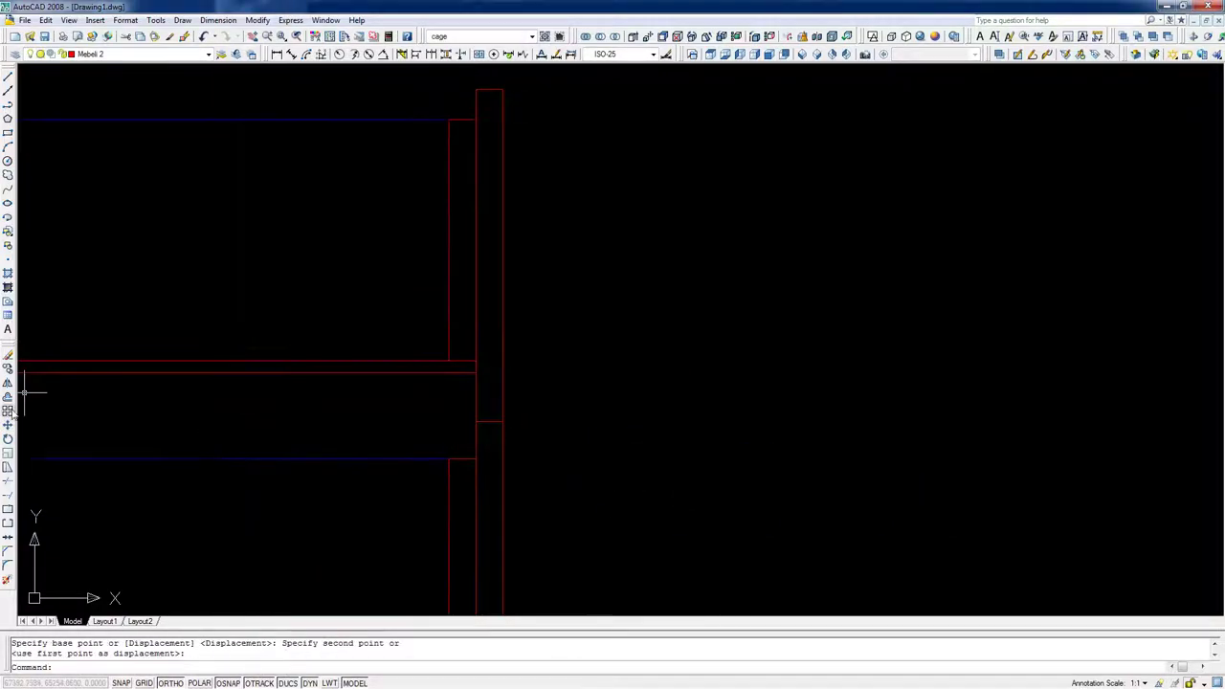
pyautogui.write('3')
# Step: Copy the side piece up between the shelves
pyautogui.click(499, 365)
pyautogui.press('Return')
pyautogui.click(492, 443)
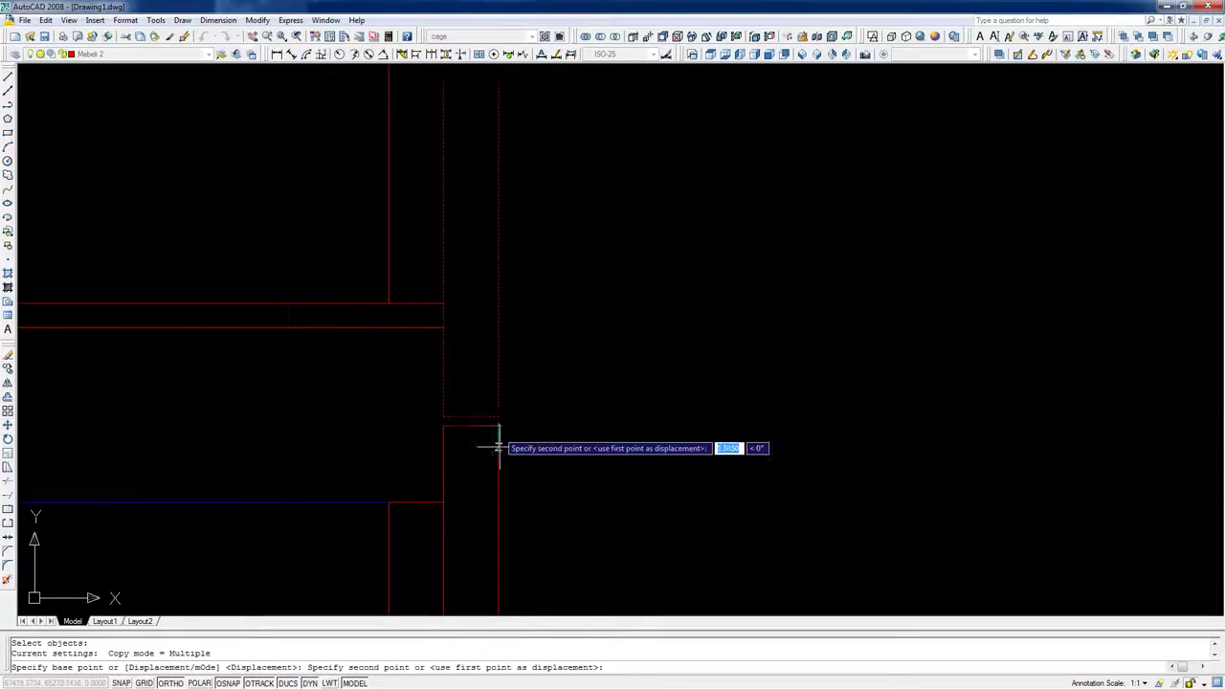
pyautogui.click(527, 348)
pyautogui.click(539, 262)
pyautogui.press('Return')
pyautogui.scroll(-3, 775, 255)
pyautogui.scroll(-3, 776, 254)
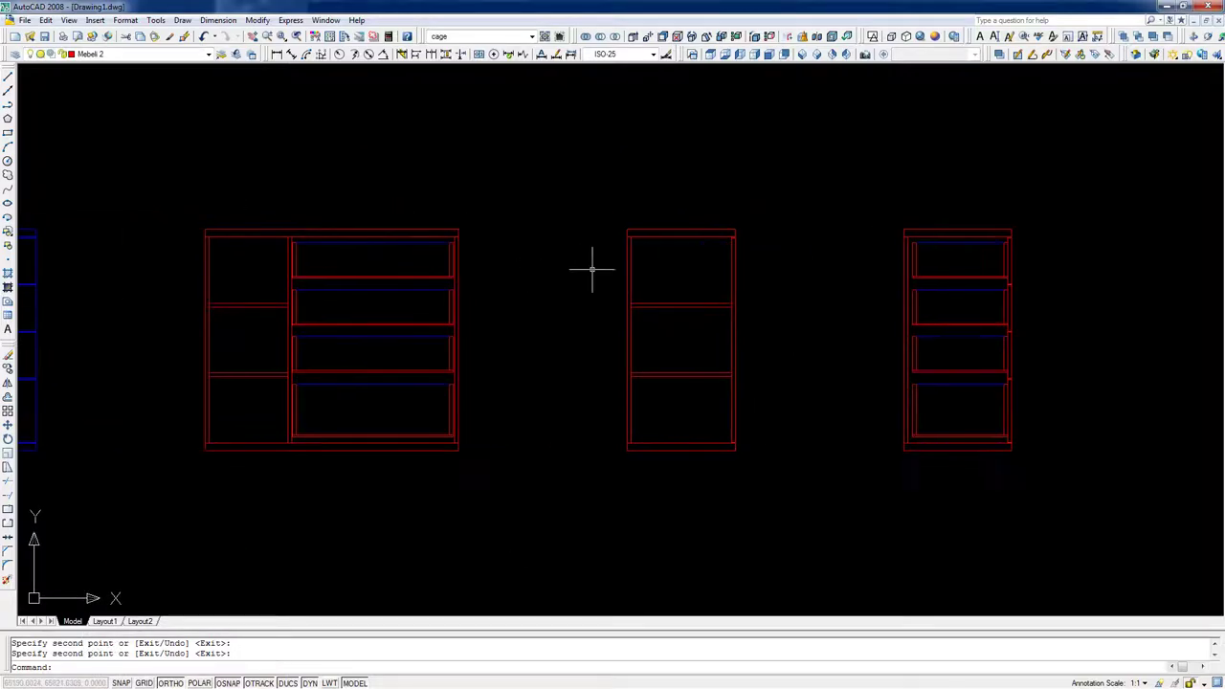
# Step: Copy the blue cabinet front straight above the original
pyautogui.press('Return')
pyautogui.click(500, 487)
pyautogui.click(259, 274)
pyautogui.press('Return')
pyautogui.scroll(5, 411, 428)
pyautogui.click(410, 428)
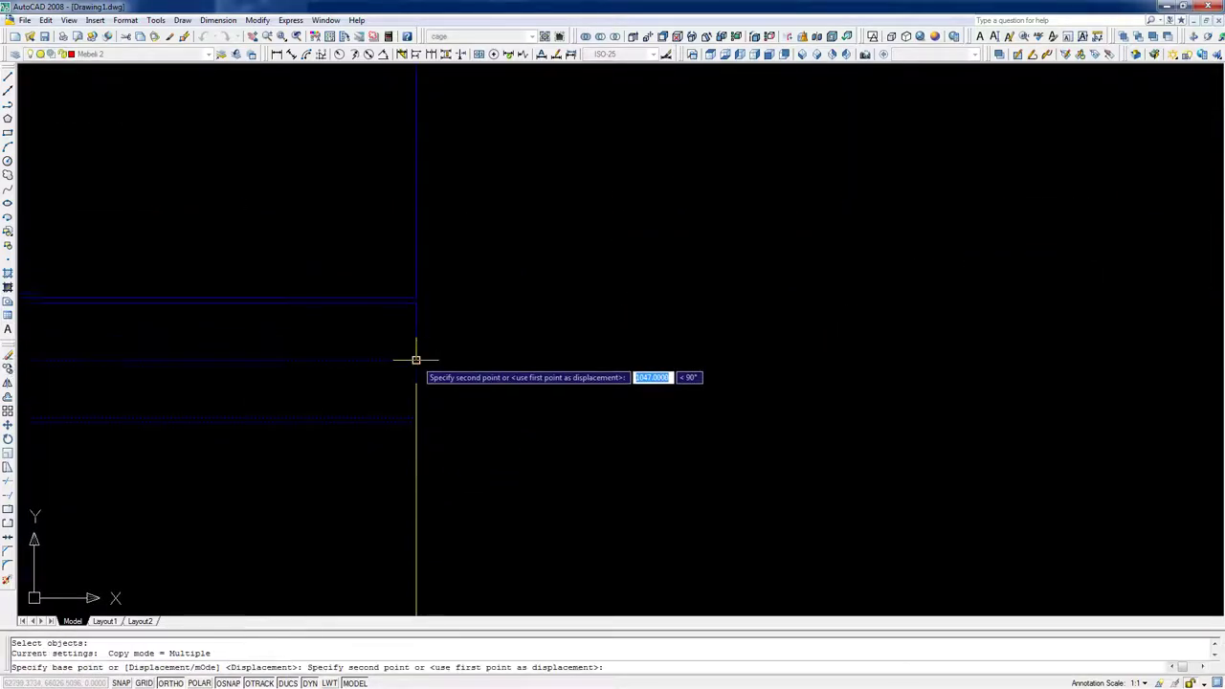
pyautogui.click(416, 355)
pyautogui.press('Return')
pyautogui.scroll(-3, 449, 363)
# Step: Move the copied cabinet front up 800
pyautogui.click(7, 424)
pyautogui.click(653, 488)
pyautogui.click(141, 90)
pyautogui.press('Return')
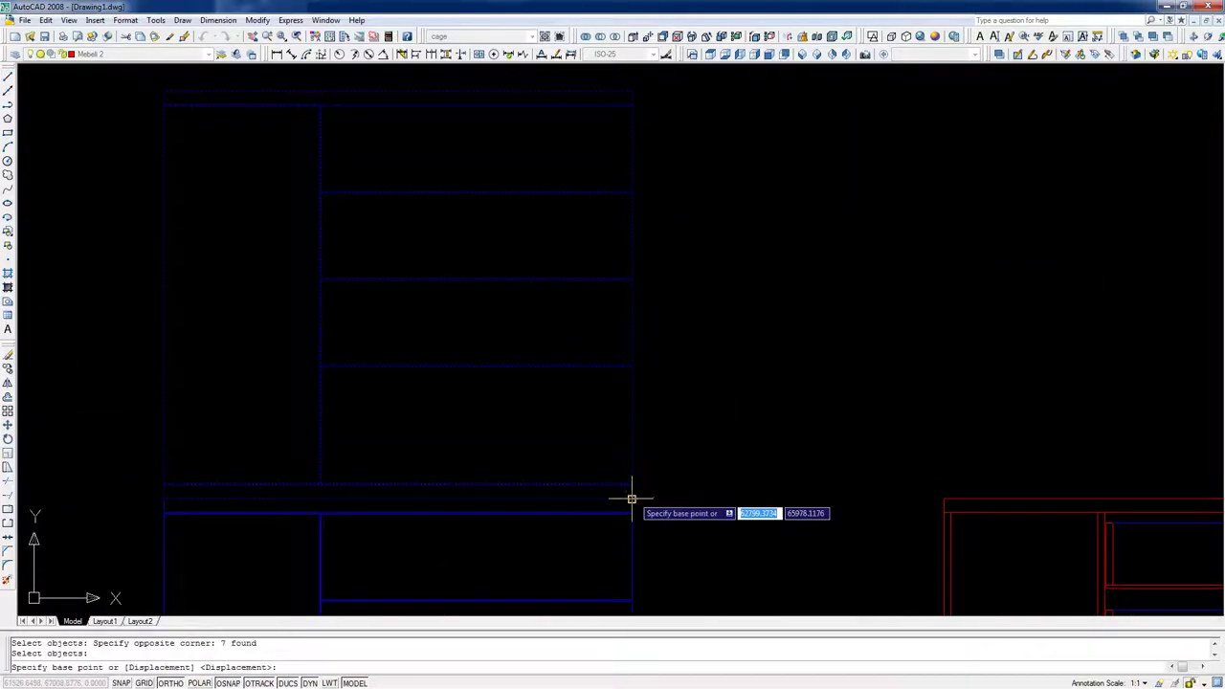
pyautogui.click(632, 495)
pyautogui.write('800')
pyautogui.press('Return')
# Step: On the Punktir layer, draw a diagonal opening line across the left compartment
pyautogui.click(144, 54)
pyautogui.click(111, 108)
pyautogui.scroll(5, 377, 497)
pyautogui.click(8, 76)
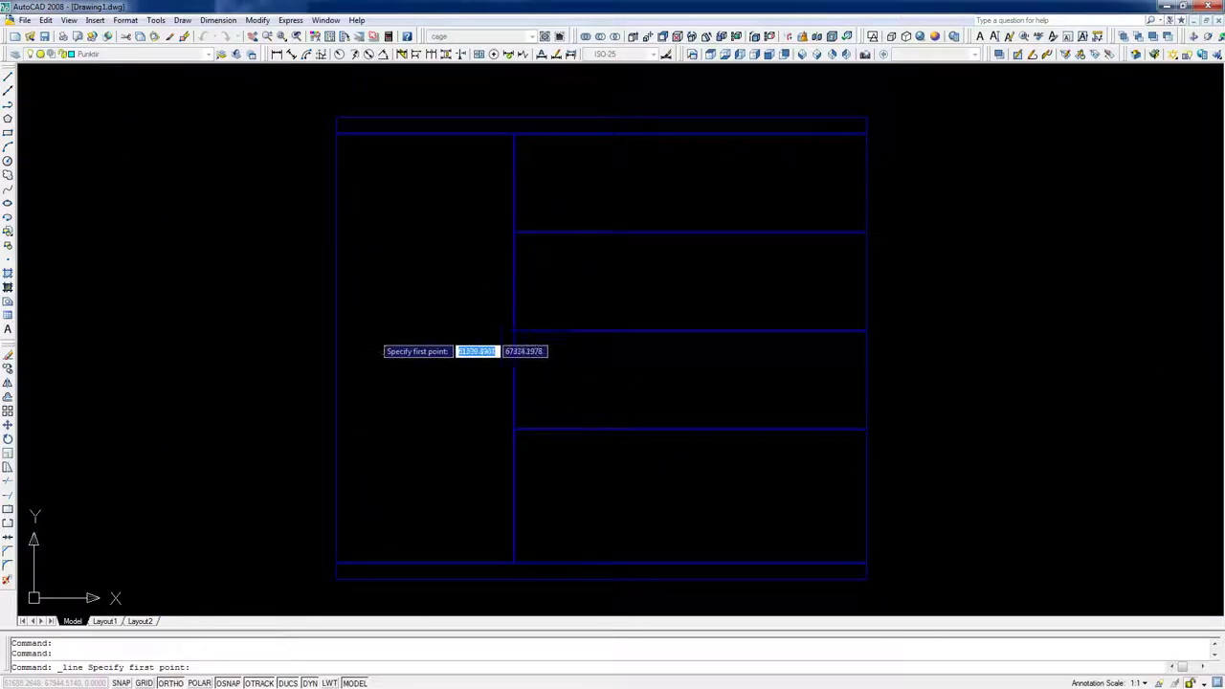
pyautogui.click(513, 349)
pyautogui.scroll(5, 391, 274)
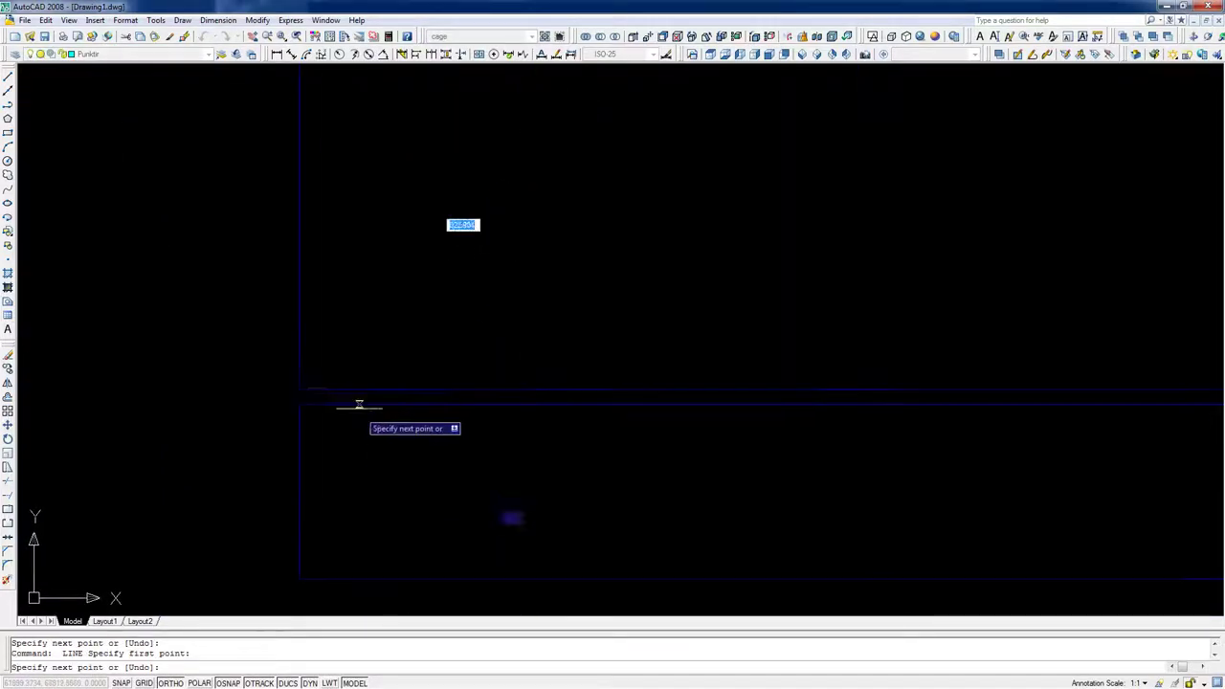
pyautogui.click(358, 402)
pyautogui.press('Return')
pyautogui.scroll(-5, 438, 287)
pyautogui.moveTo(438, 287); pyautogui.dragTo(337, 434, button='middle')
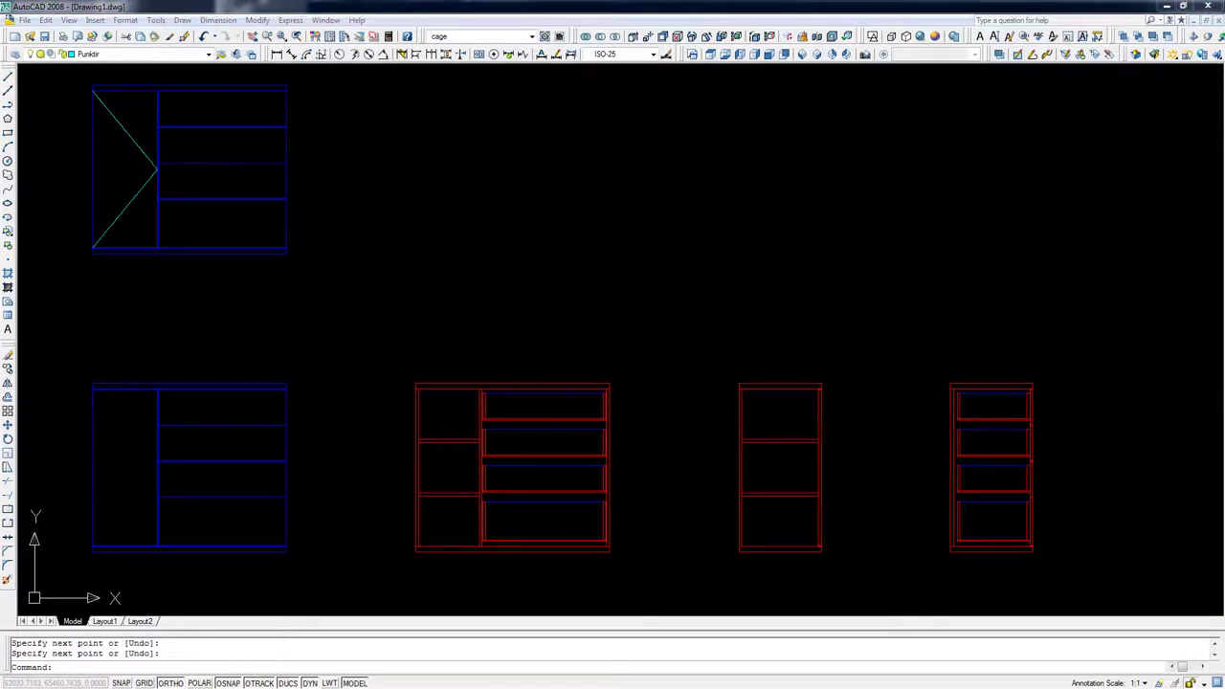
pyautogui.scroll(3, 178, 351)
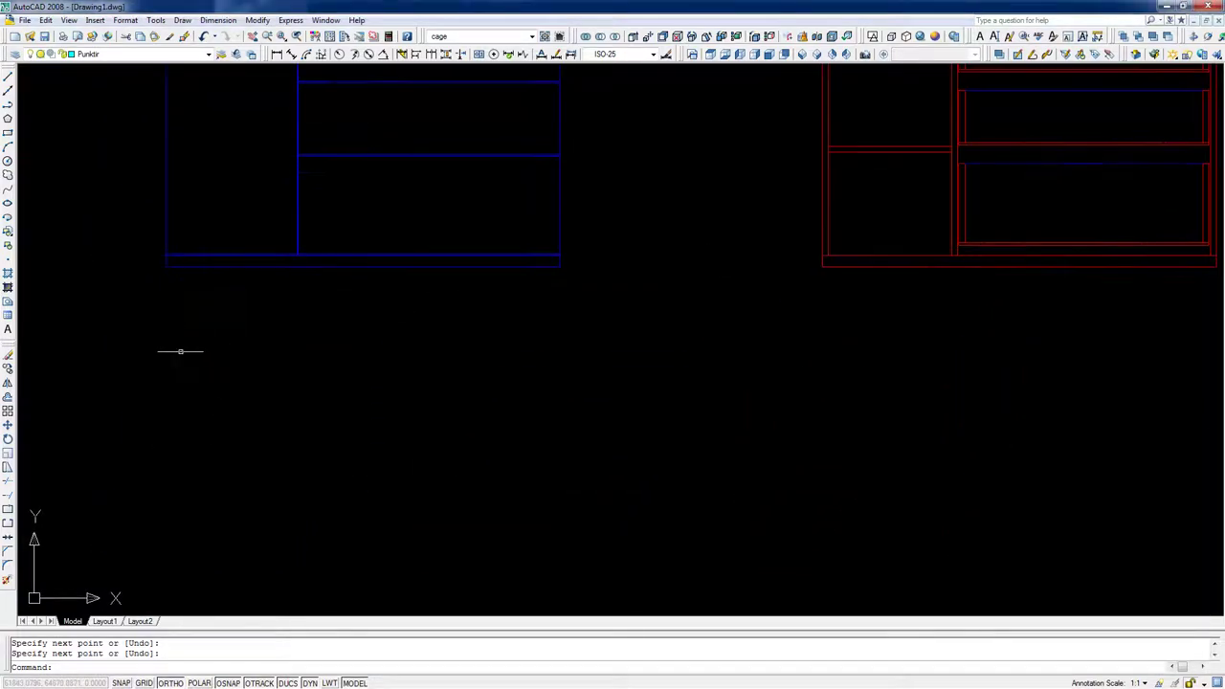
# Step: Make Mebeli 2 the current layer, then draw a long thin board and an 18 by 491 upright board
pyautogui.click(208, 55)
pyautogui.click(96, 105)
pyautogui.click(8, 132)
pyautogui.click(202, 399)
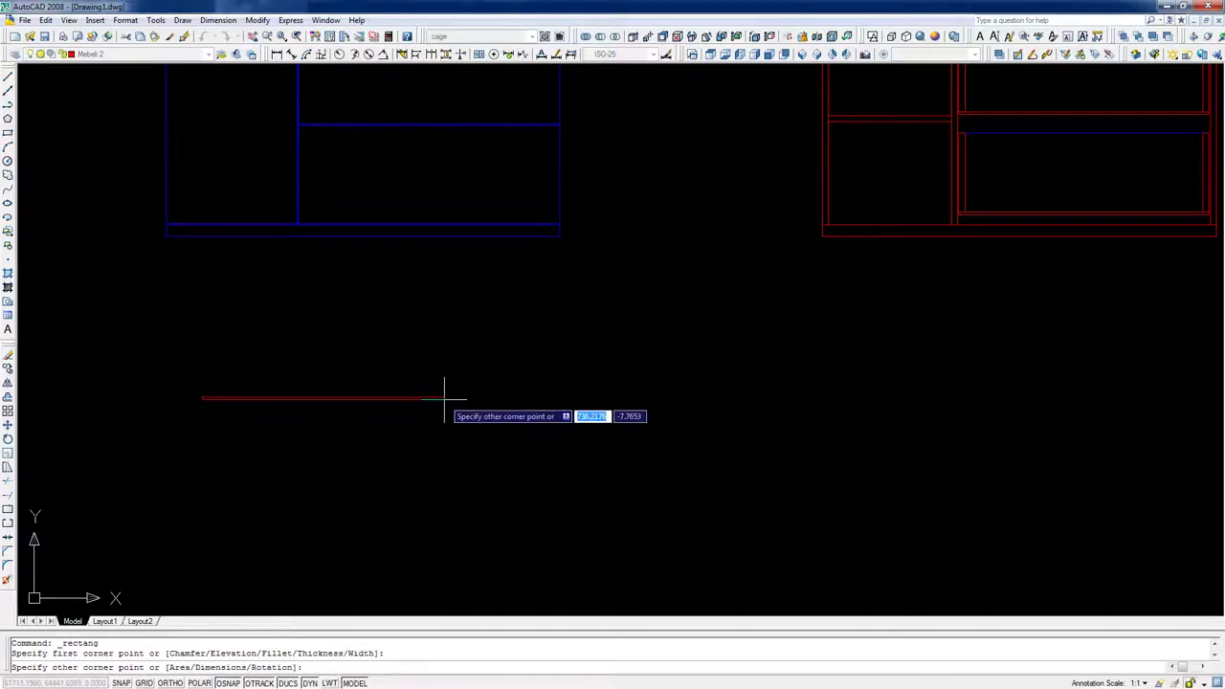
pyautogui.press('Return')
pyautogui.press('Return')
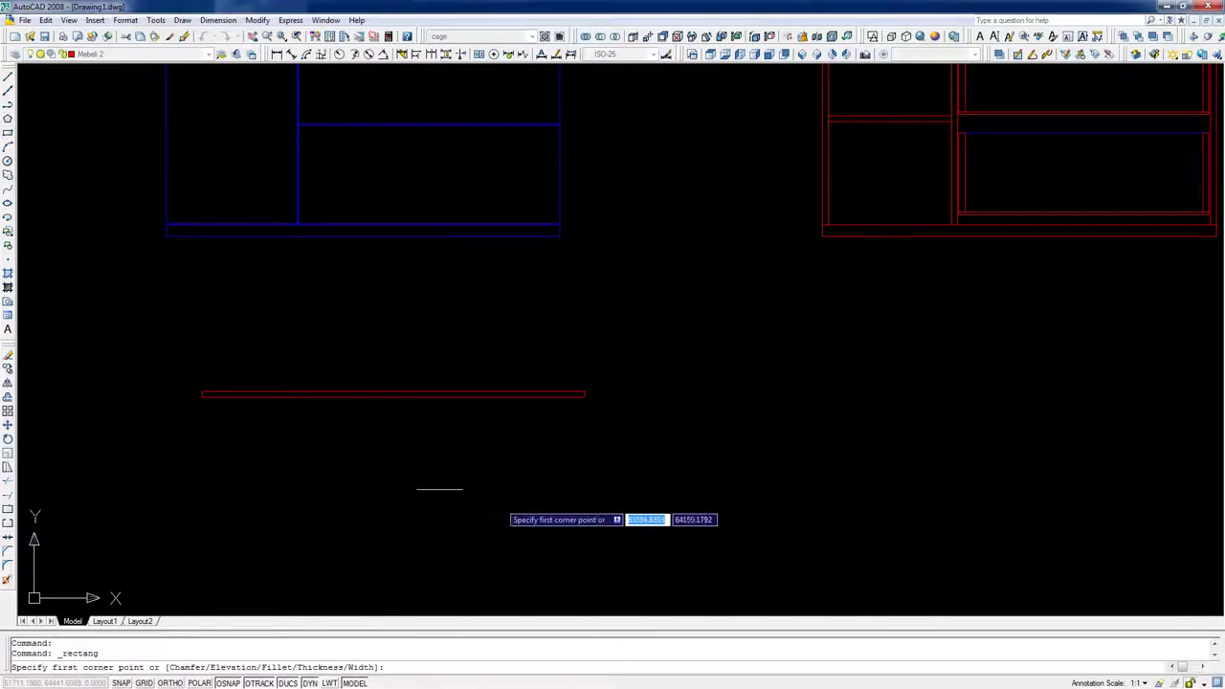
pyautogui.click(168, 514)
pyautogui.write('18')
pyautogui.press('Tab')
pyautogui.write('491')
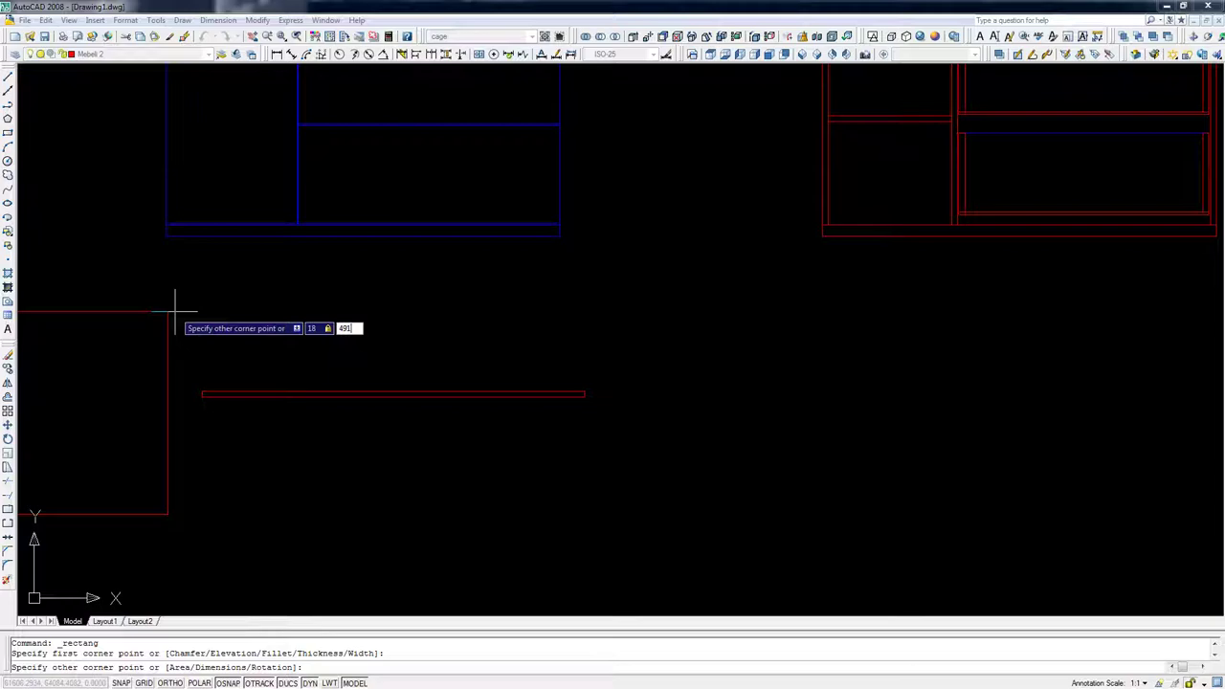
pyautogui.press('Return')
# Step: Join the upright to the horizontal board and move both boards 800 down
pyautogui.scroll(3, 122, 532)
pyautogui.moveTo(263, 233); pyautogui.dragTo(236, 208)
pyautogui.click(227, 164)
pyautogui.click(285, 245)
pyautogui.press('Return')
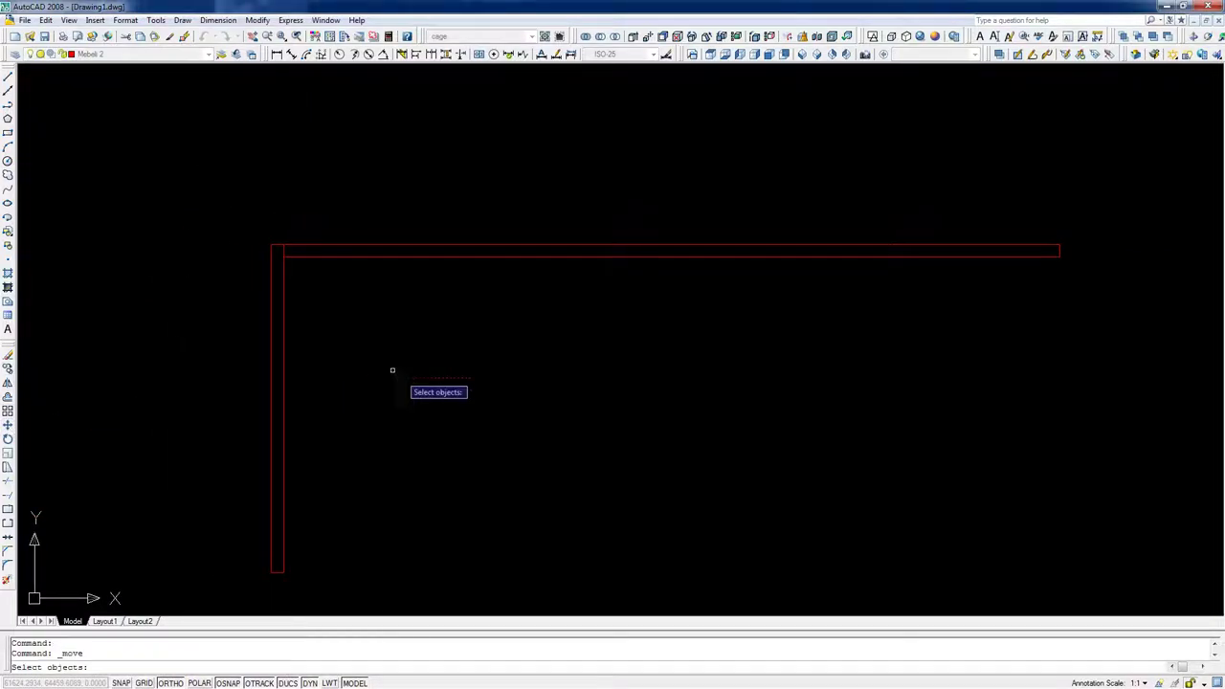
pyautogui.scroll(-2, 392, 370)
pyautogui.press('Return')
pyautogui.click(272, 186)
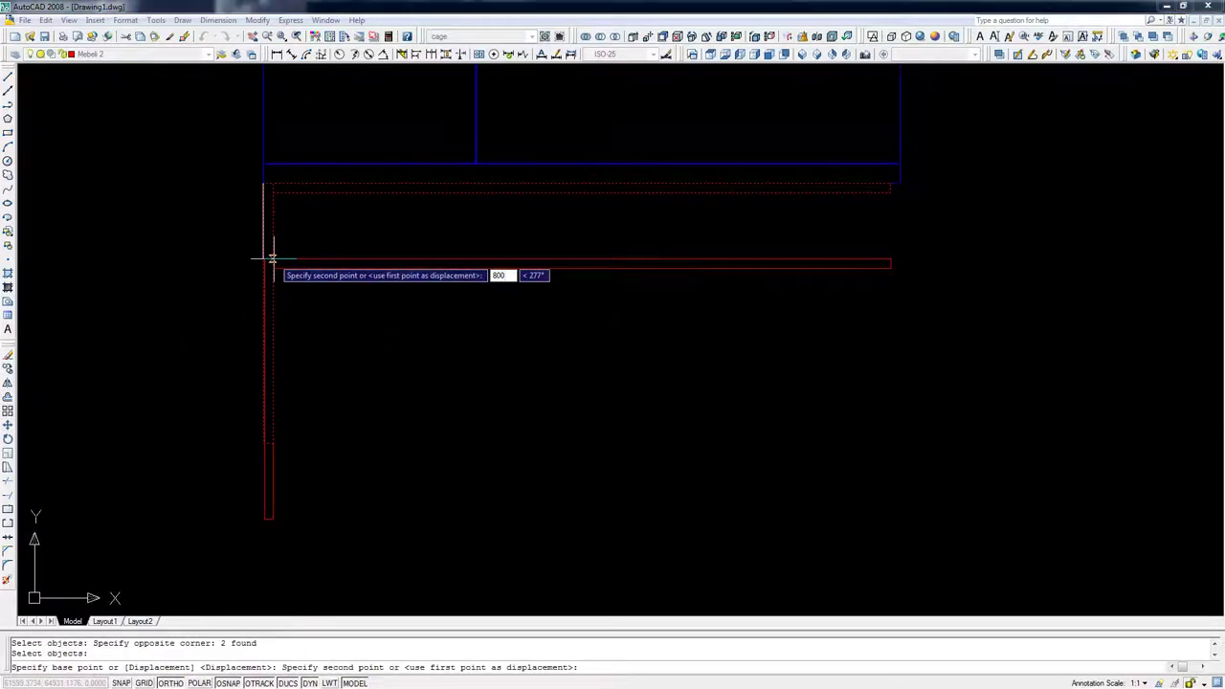
pyautogui.press('Return')
# Step: Mirror the upright board about the top board's middle, keeping the original
pyautogui.scroll(-3, 367, 399)
pyautogui.scroll(5, 358, 274)
pyautogui.click(7, 383)
pyautogui.moveTo(254, 292); pyautogui.dragTo(32, 260)
pyautogui.press('Return')
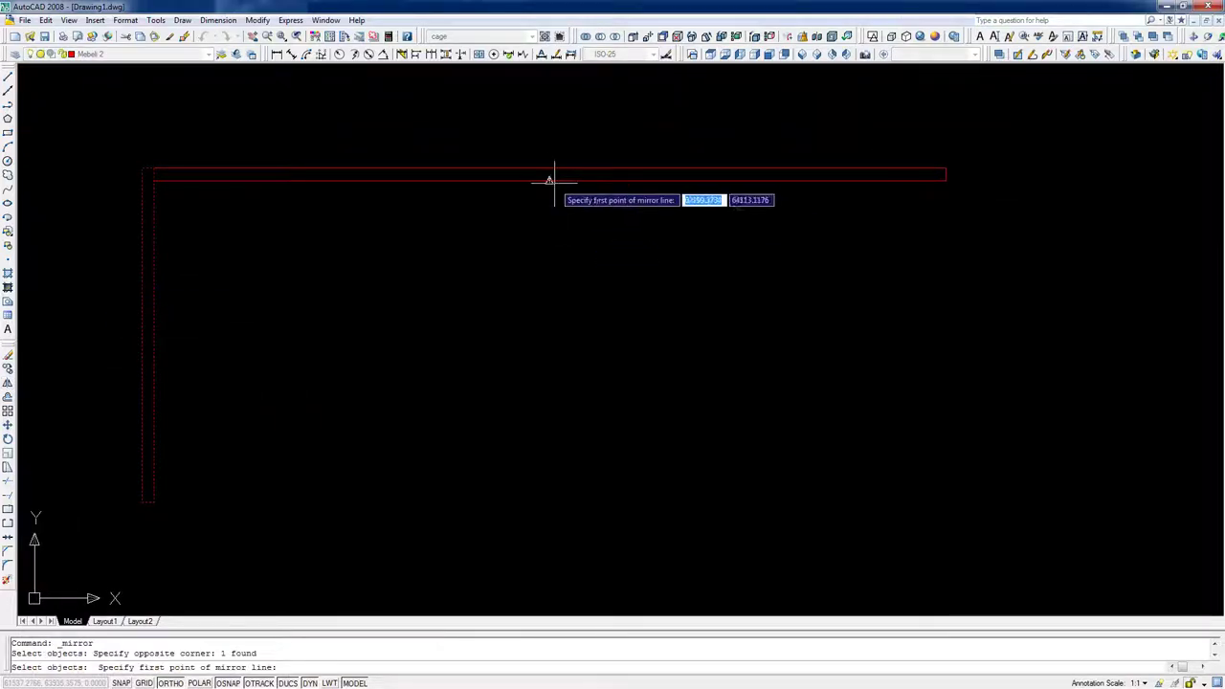
pyautogui.click(550, 180)
pyautogui.click(548, 241)
pyautogui.press('Return')
# Step: Draw an 18 by 473 inner board and place it on the frame's left side
pyautogui.click(8, 133)
pyautogui.click(17, 266)
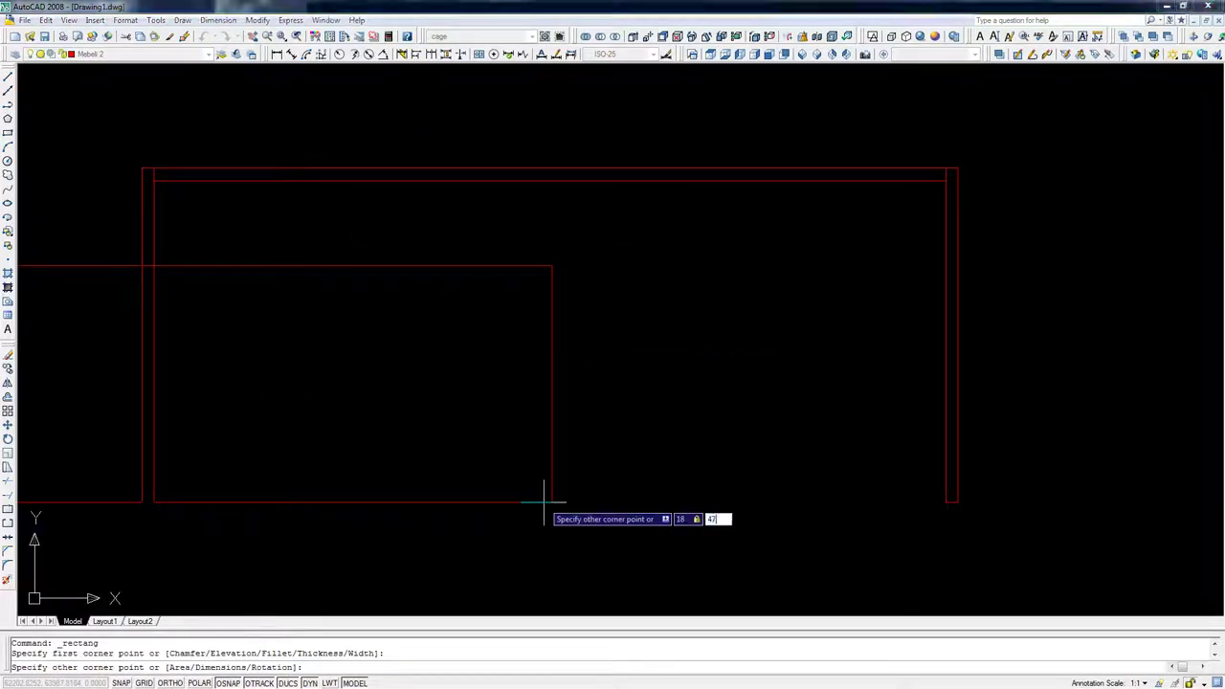
pyautogui.press('Return')
pyautogui.scroll(-2, 544, 499)
pyautogui.click(8, 424)
pyautogui.click(482, 153)
pyautogui.click(478, 95)
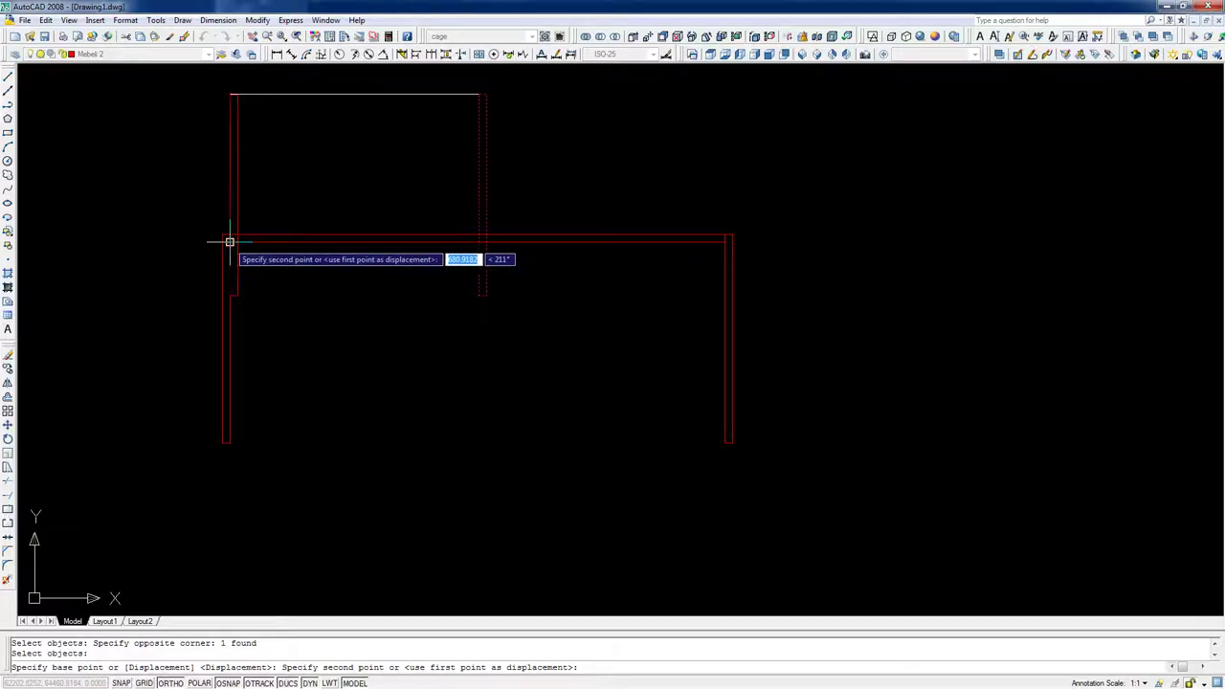
pyautogui.click(224, 237)
# Step: Shift the inner upright 350 to the right
pyautogui.press('Return')
pyautogui.scroll(1, 206, 258)
pyautogui.click(239, 235)
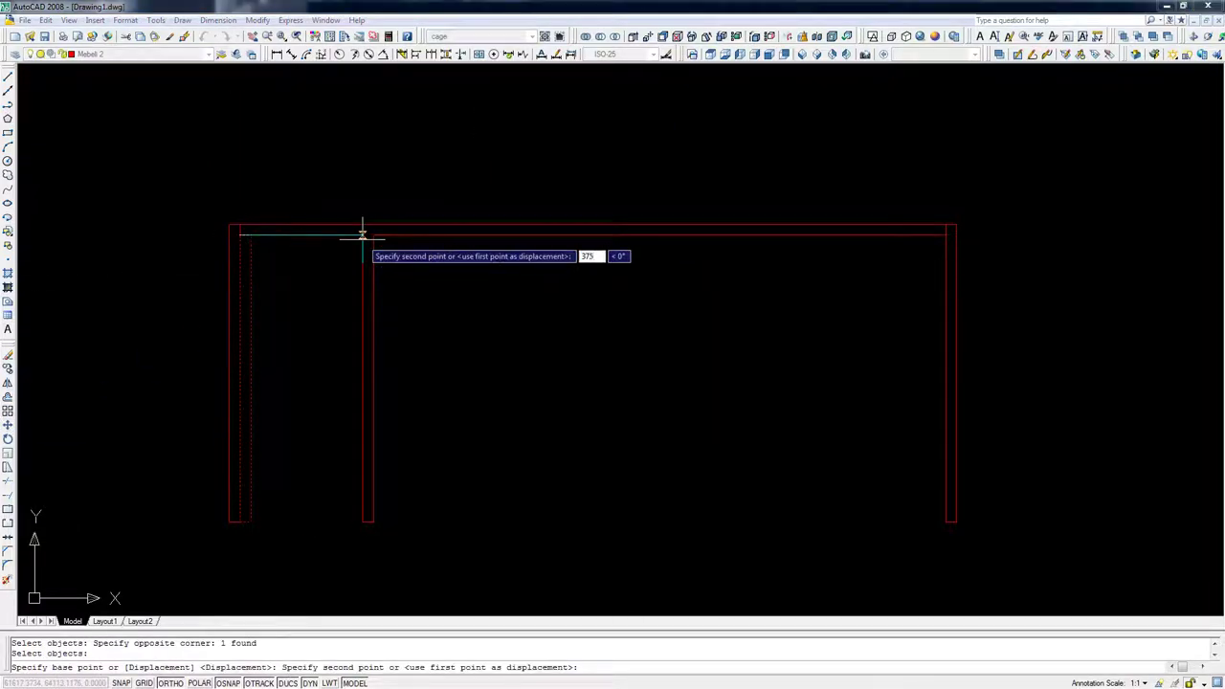
pyautogui.write('350')
pyautogui.press('Return')
pyautogui.moveTo(358, 239); pyautogui.dragTo(248, 151, button='middle')
# Step: Draw a 400 by 18 bottom board and set it under the left compartment
pyautogui.click(8, 133)
pyautogui.click(445, 362)
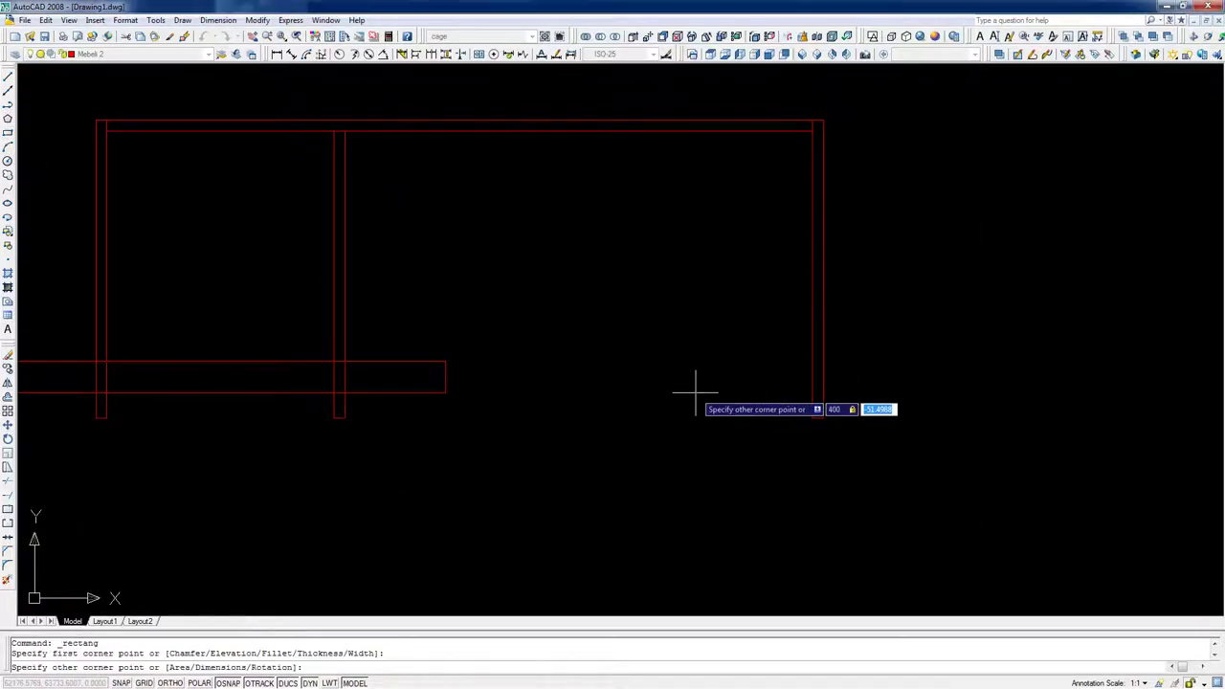
pyautogui.write('@400,18')
pyautogui.press('Return')
pyautogui.moveTo(698, 390); pyautogui.dragTo(459, 339)
pyautogui.press('Return')
pyautogui.click(446, 351)
pyautogui.click(95, 418)
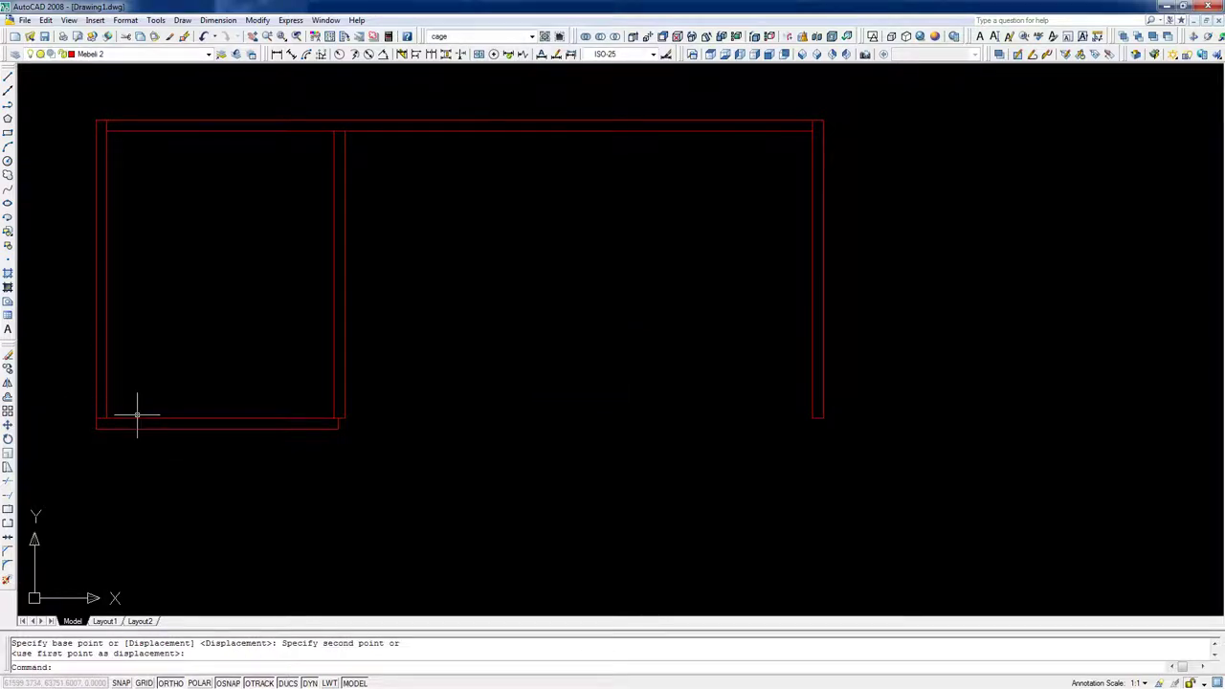
# Step: Draw an 800 by 18 board and move it to close the cabinet bottom
pyautogui.click(8, 133)
pyautogui.click(539, 485)
pyautogui.write('@800,18')
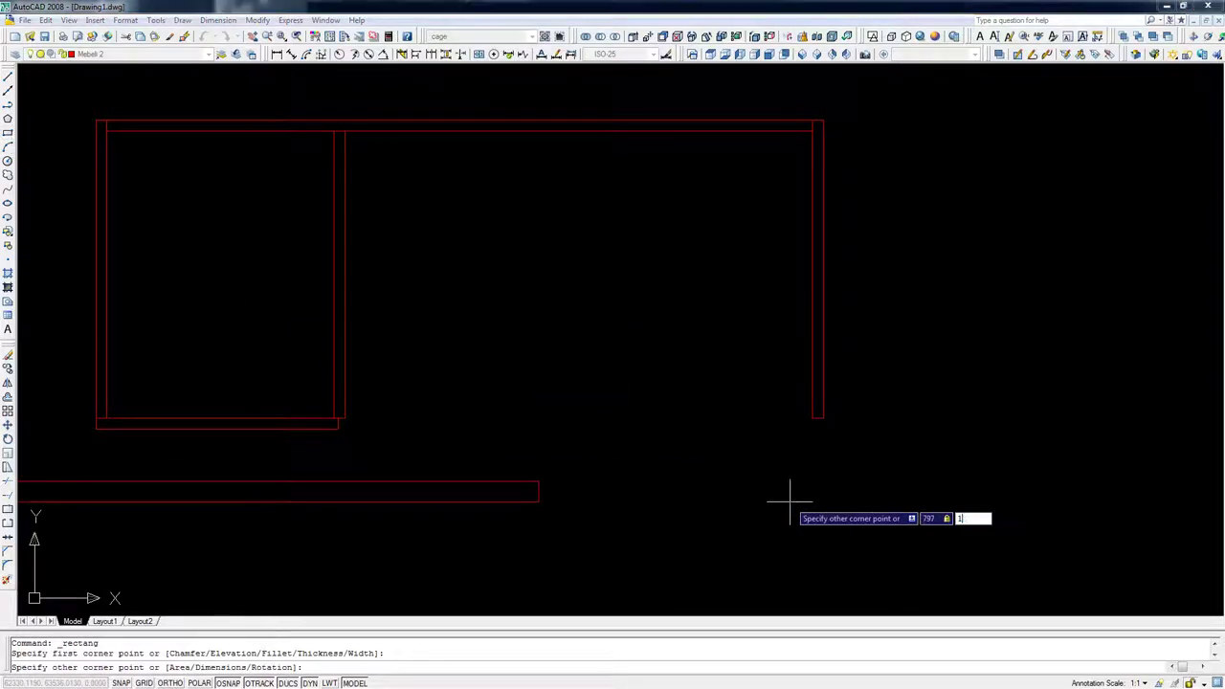
pyautogui.press('Return')
pyautogui.click(7, 424)
pyautogui.moveTo(1034, 493); pyautogui.dragTo(968, 448)
pyautogui.press('Return')
pyautogui.click(1023, 469)
pyautogui.click(819, 418)
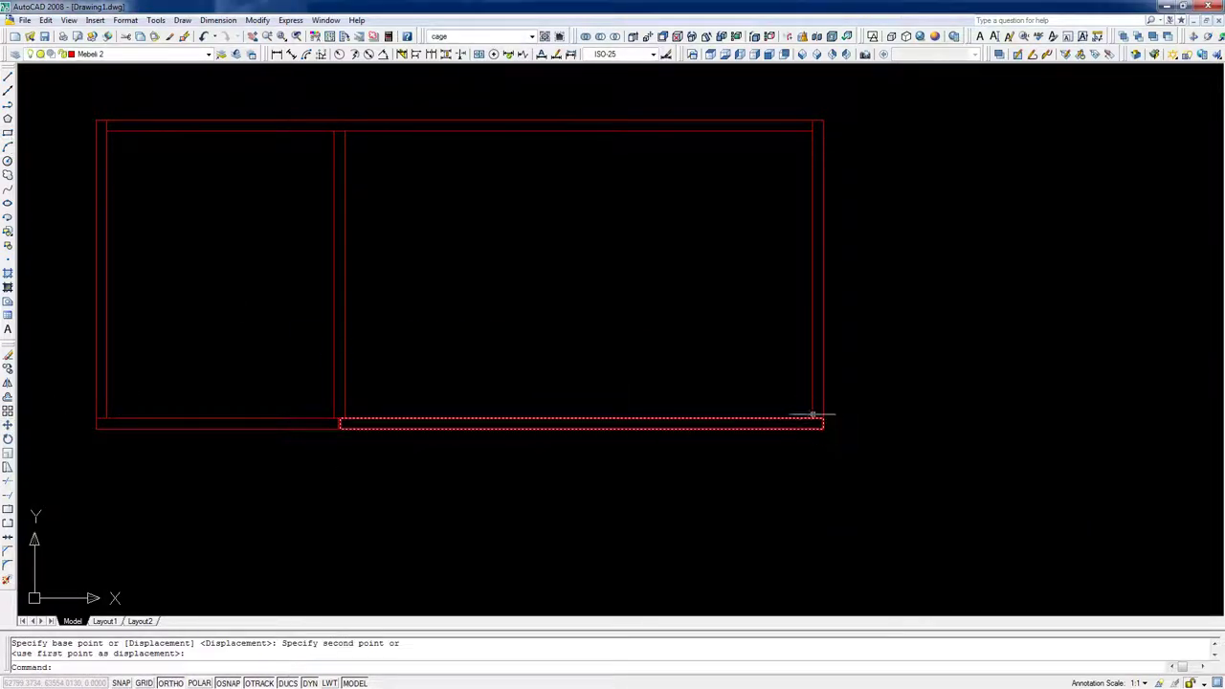
pyautogui.moveTo(810, 413); pyautogui.dragTo(747, 465, button='middle')
# Step: Draw an 18 by 450 tall upright board
pyautogui.click(8, 133)
pyautogui.click(850, 447)
pyautogui.write('@18,')
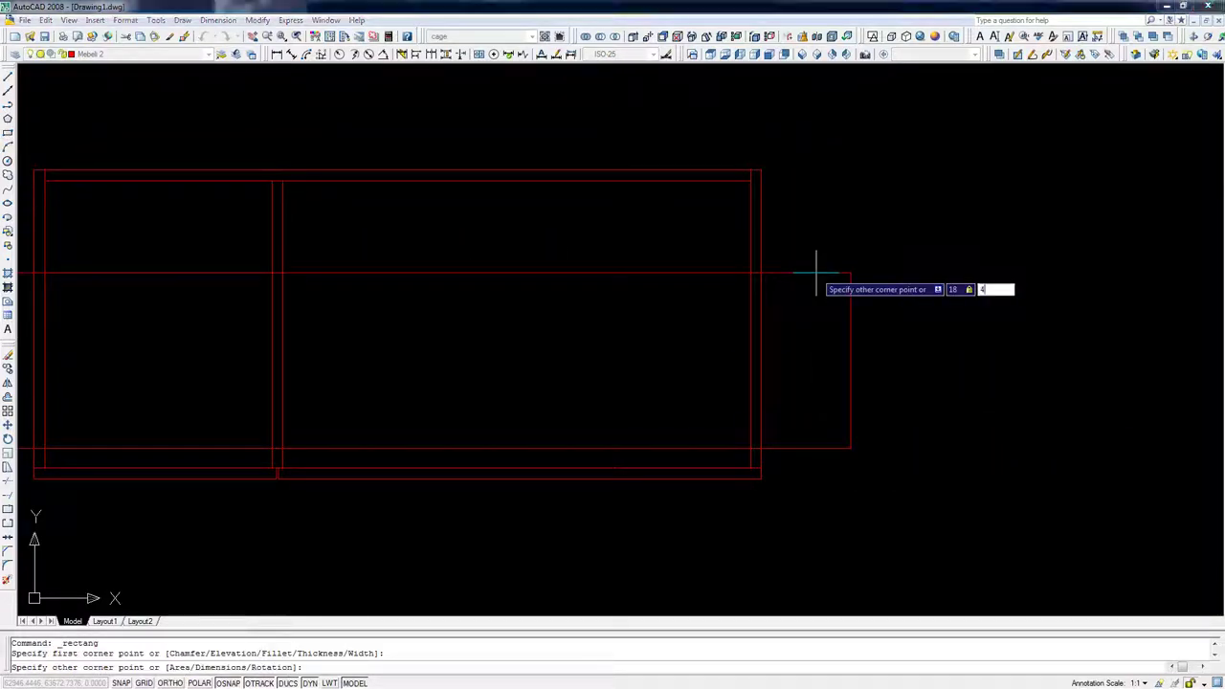
pyautogui.write('450')
pyautogui.press('Return')
# Step: Draw the top board and set it onto the tall upright
pyautogui.click(7, 133)
pyautogui.click(755, 134)
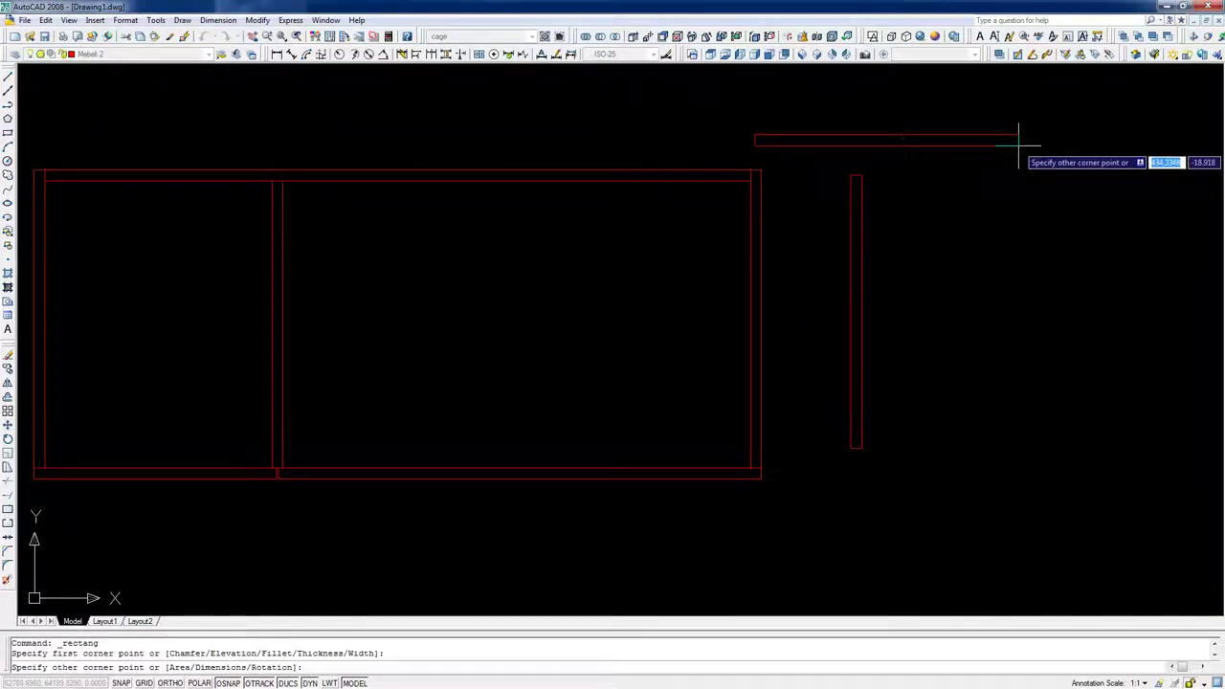
pyautogui.write('@')
pyautogui.press('Return')
pyautogui.click(7, 424)
pyautogui.moveTo(996, 100); pyautogui.dragTo(782, 151)
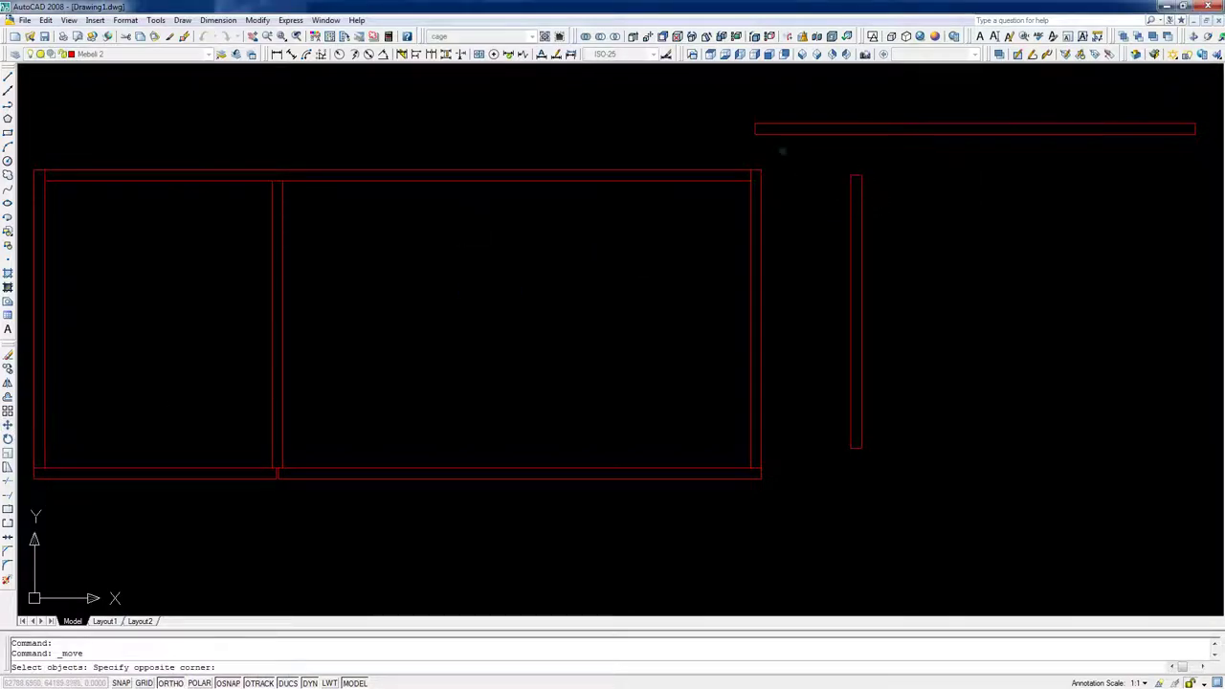
pyautogui.click(755, 123)
pyautogui.click(850, 176)
# Step: Mirror the top board and upright to the other side, keeping the originals
pyautogui.moveTo(894, 158); pyautogui.dragTo(683, 167, button='middle')
pyautogui.press('Return')
pyautogui.click(644, 322)
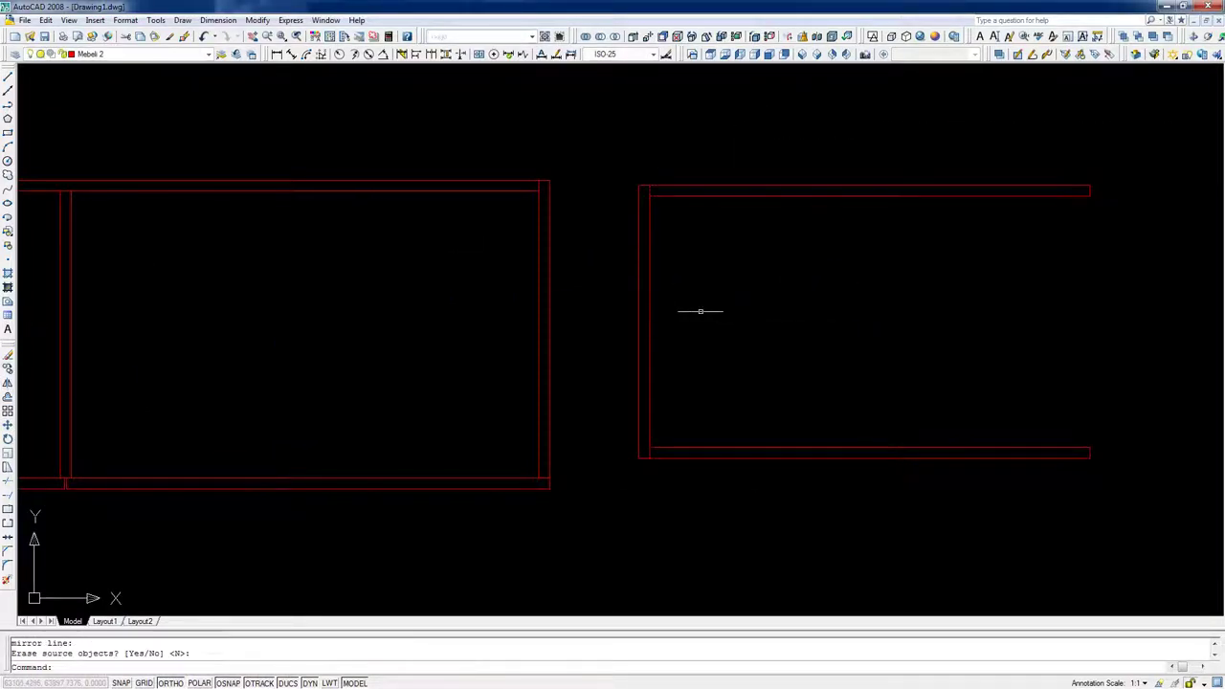
pyautogui.click(868, 219)
pyautogui.press('Return')
# Step: Move the right frame into place inside the left cabinet
pyautogui.click(7, 433)
pyautogui.click(1110, 492)
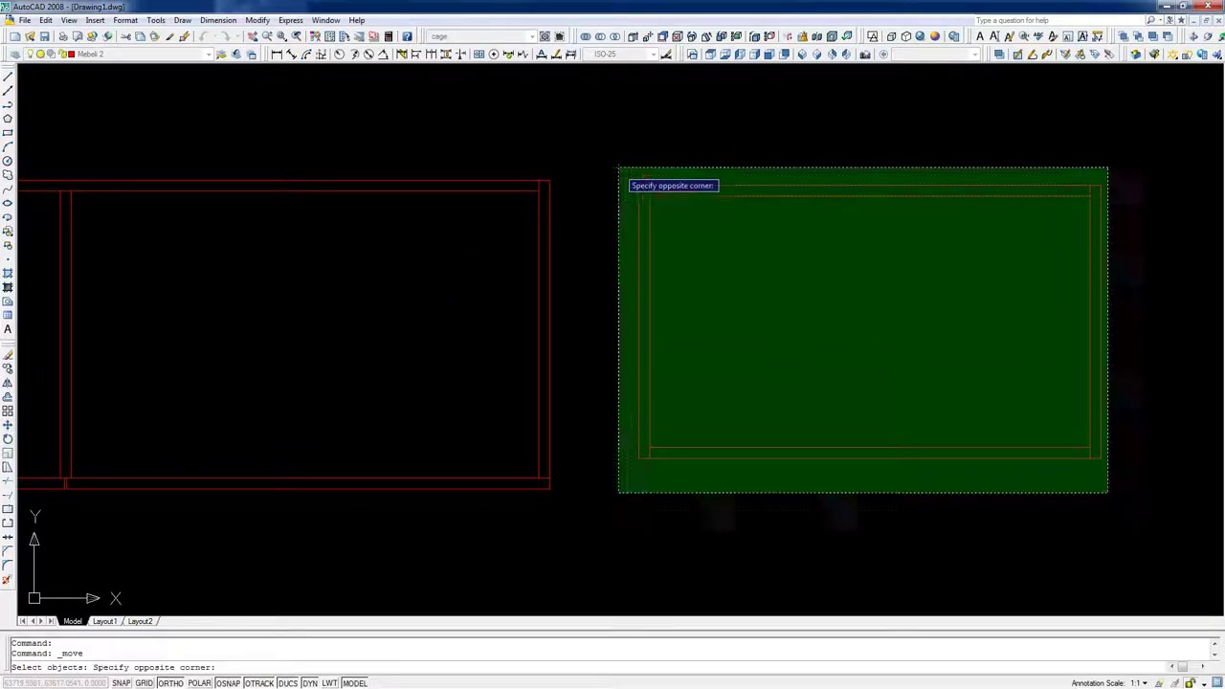
pyautogui.click(619, 170)
pyautogui.press('Return')
pyautogui.click(1100, 457)
pyautogui.click(542, 470)
# Step: Nudge the inner rectangle slightly to the left
pyautogui.press('Return')
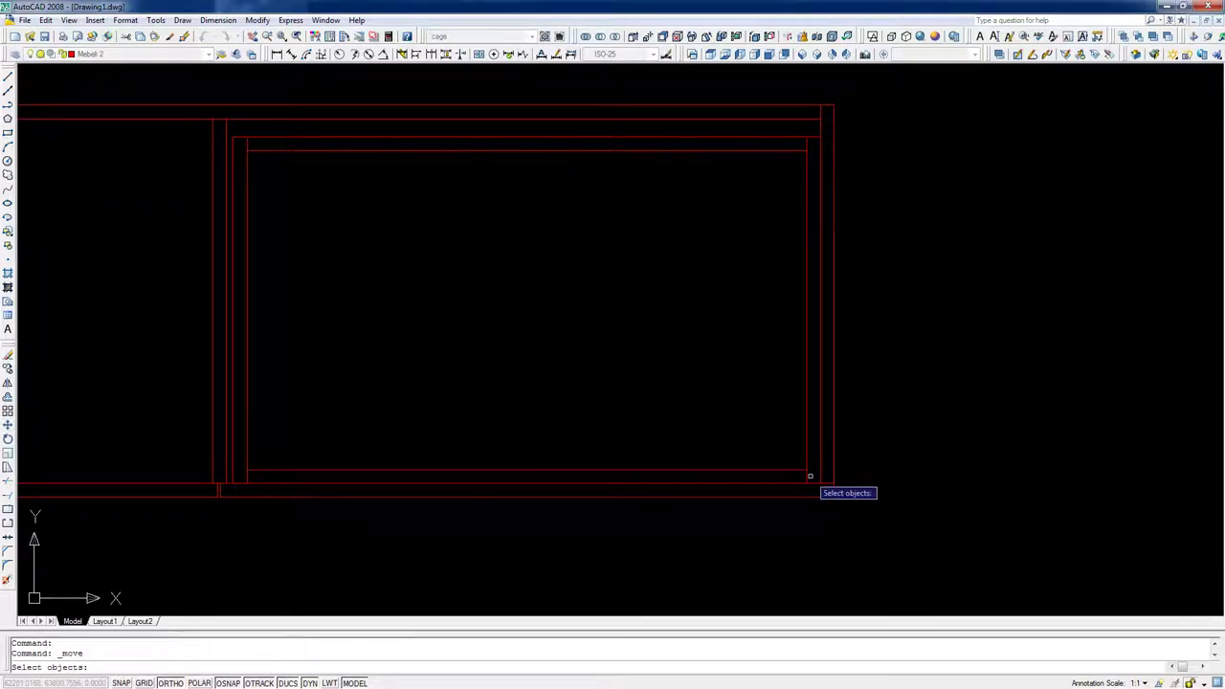
pyautogui.moveTo(813, 490); pyautogui.dragTo(804, 171)
pyautogui.press('Return')
pyautogui.click(755, 169)
pyautogui.click(751, 170)
# Step: Move the inner drawer pieces by a displacement of 1 and zoom out
pyautogui.press('Return')
pyautogui.moveTo(812, 515); pyautogui.dragTo(230, 156)
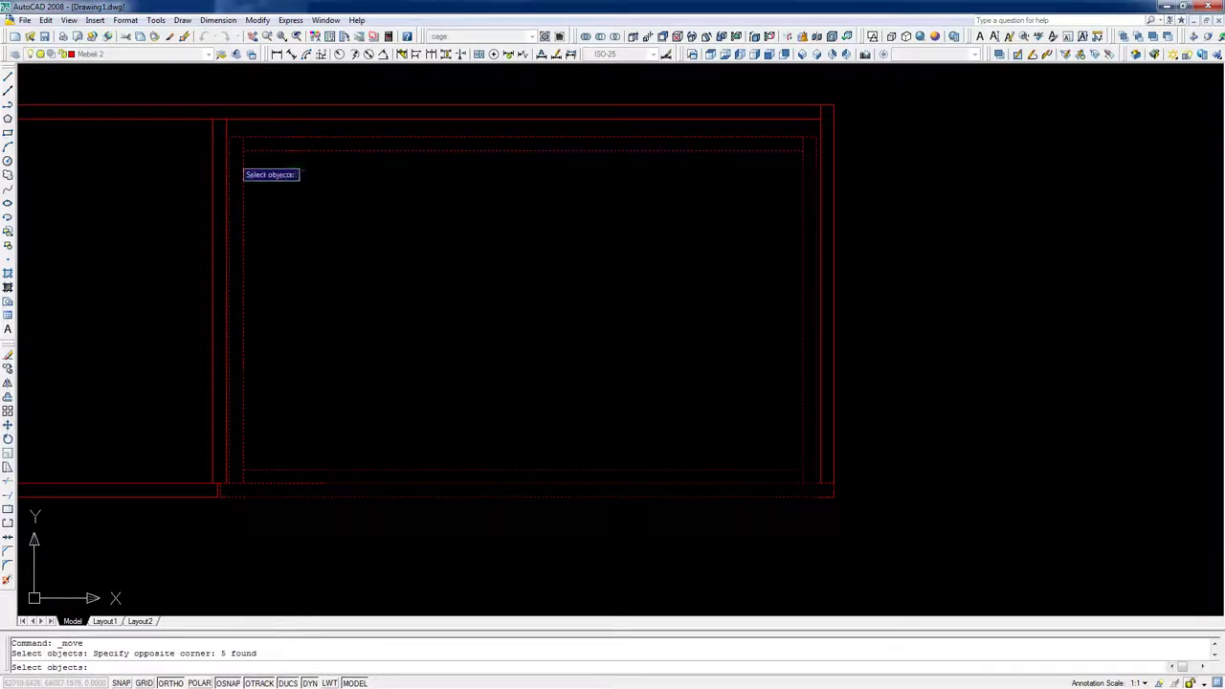
pyautogui.press('Return')
pyautogui.click(820, 481)
pyautogui.write('1')
pyautogui.press('Return')
pyautogui.scroll(-2, 546, 237)
pyautogui.scroll(-2, 547, 238)
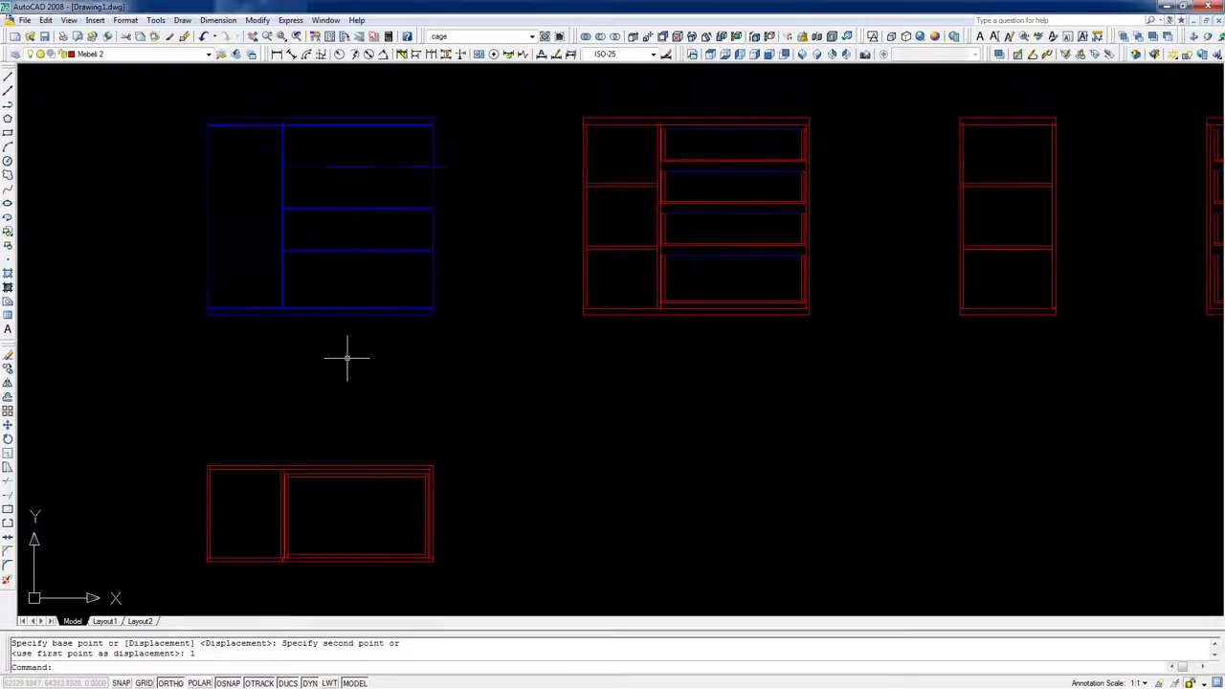
pyautogui.scroll(-2, 347, 355)
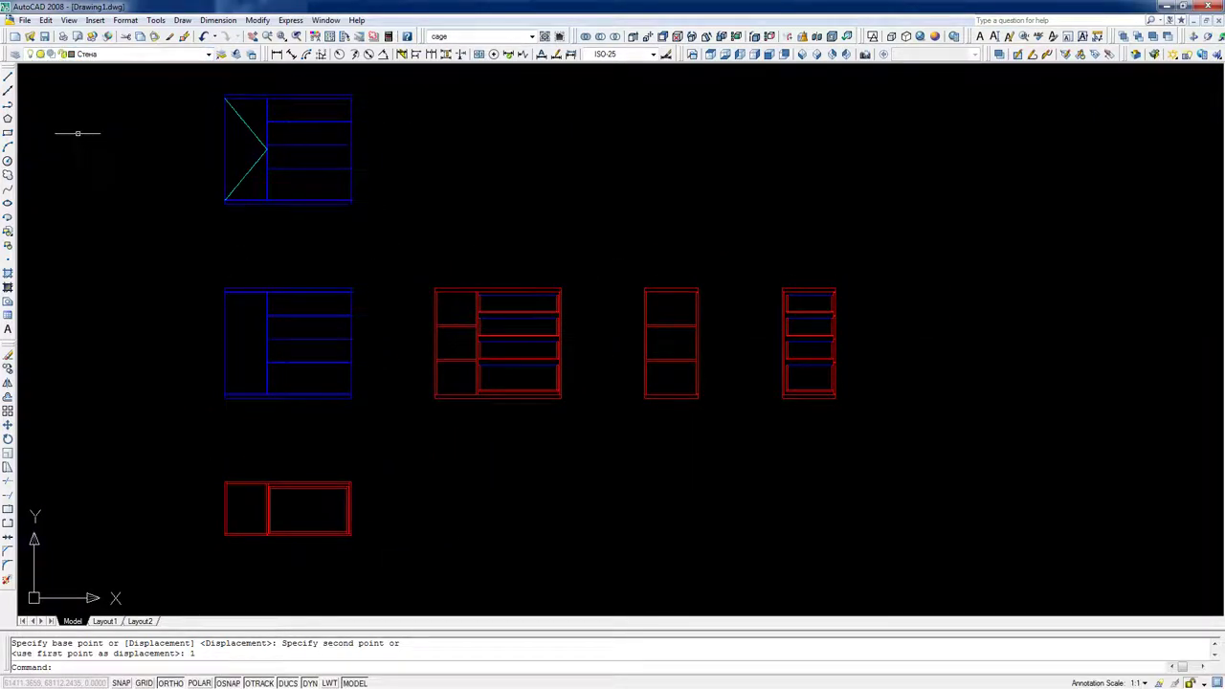
# Step: Draw a floor line and move it just under the blue cabinet
pyautogui.click(8, 76)
pyautogui.scroll(5, 242, 194)
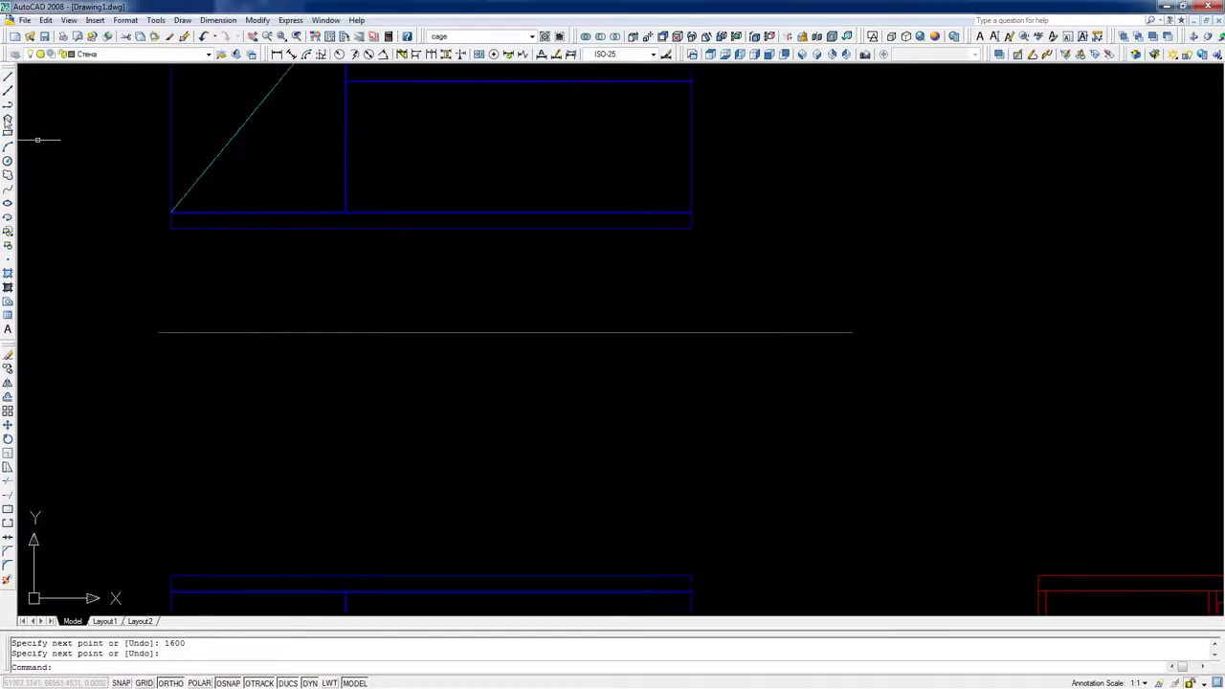
pyautogui.click(504, 333)
pyautogui.press('Return')
pyautogui.click(8, 424)
pyautogui.moveTo(536, 307); pyautogui.dragTo(479, 345)
pyautogui.press('Return')
pyautogui.click(505, 312)
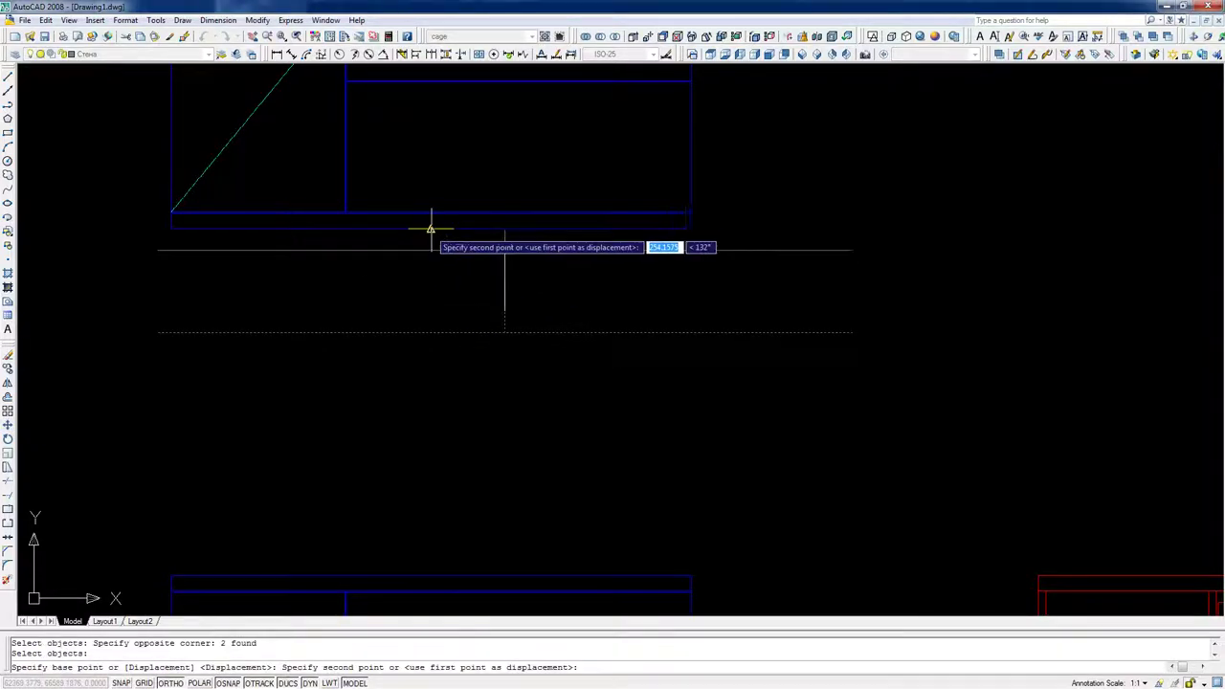
pyautogui.click(431, 230)
# Step: Copy the floor line beneath a red cabinet
pyautogui.click(8, 368)
pyautogui.moveTo(670, 220); pyautogui.dragTo(695, 236)
pyautogui.press('Return')
pyautogui.click(695, 251)
pyautogui.scroll(-2, 857, 414)
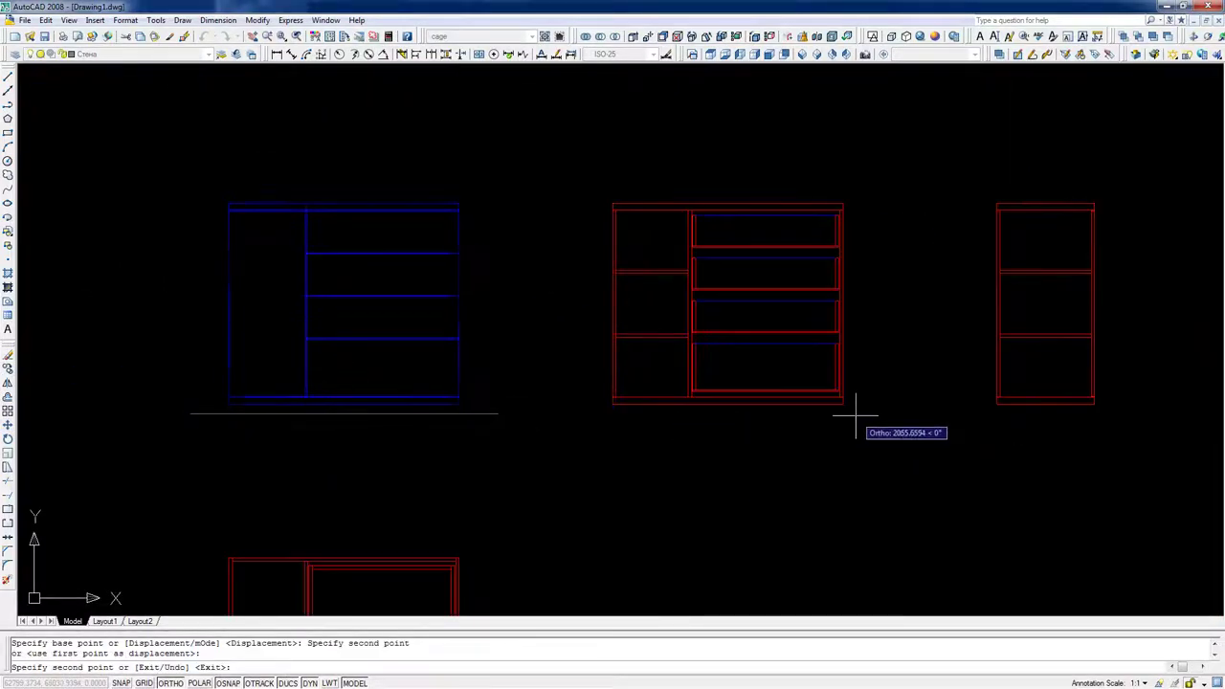
pyautogui.scroll(3, 857, 414)
pyautogui.click(820, 386)
pyautogui.scroll(-3, 579, 363)
pyautogui.scroll(3, 602, 358)
pyautogui.press('Return')
# Step: Draw a floor line below the middle cabinet, adding a 50-unit segment from its midpoint
pyautogui.click(8, 76)
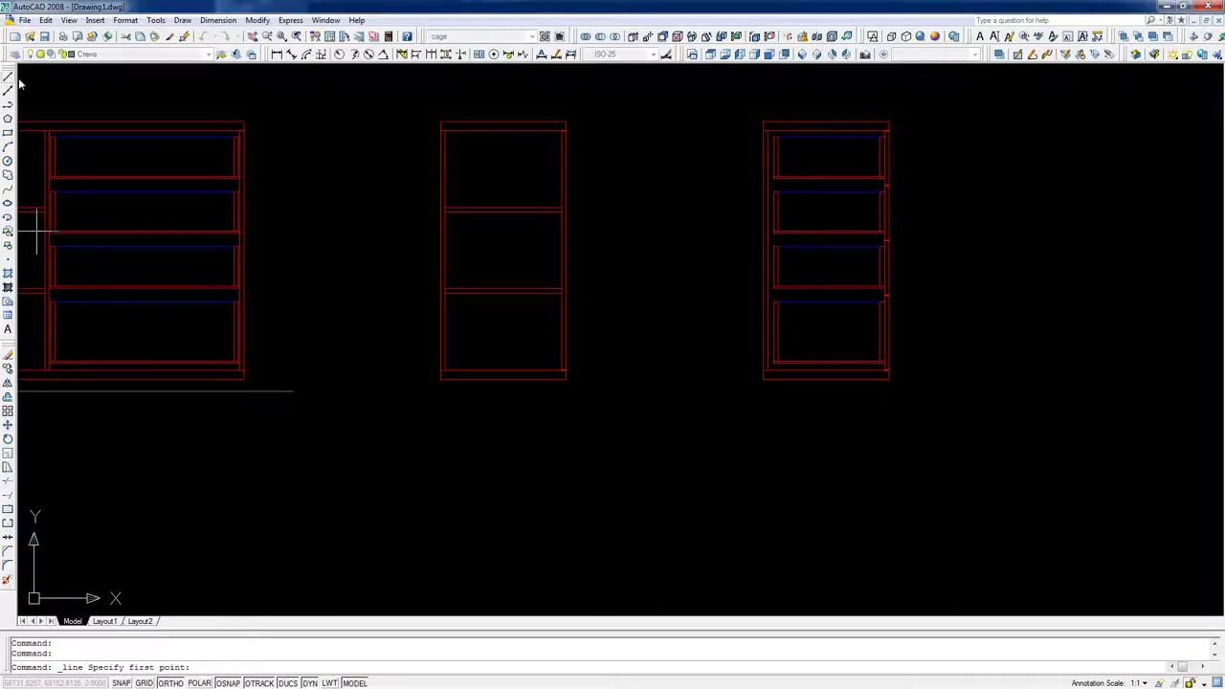
pyautogui.click(465, 426)
pyautogui.click(683, 426)
pyautogui.press('Return')
pyautogui.press('Return')
pyautogui.click(579, 426)
pyautogui.write('5')
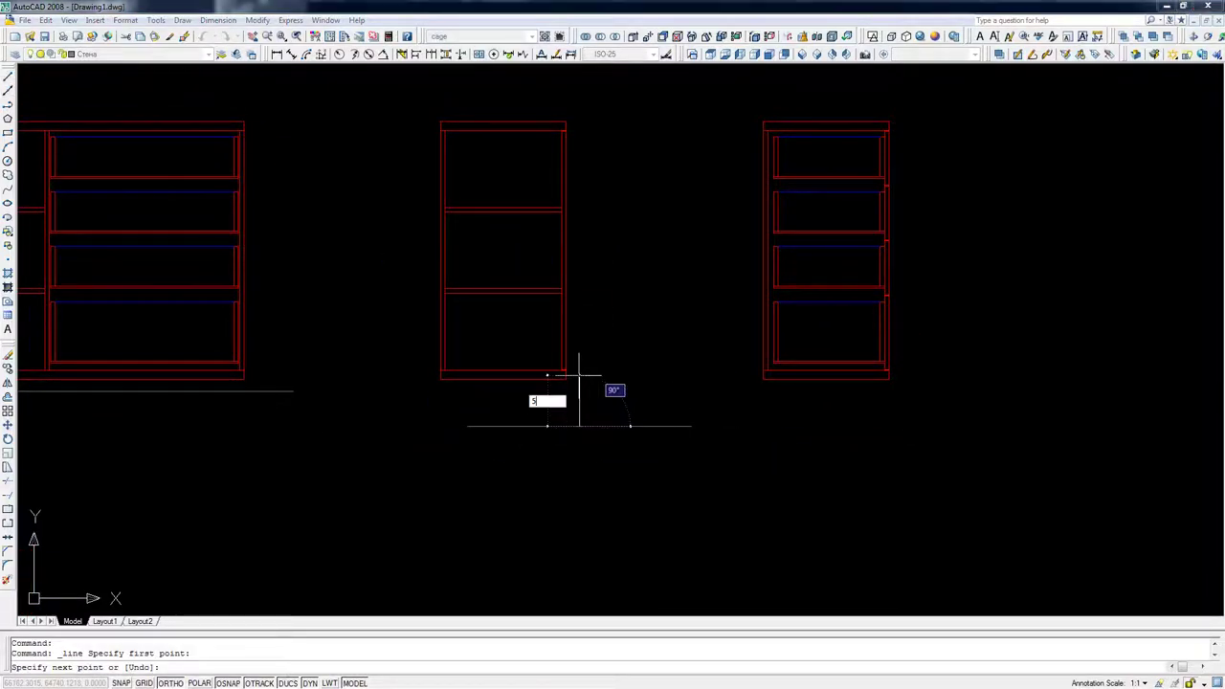
pyautogui.write('0')
pyautogui.press('Return')
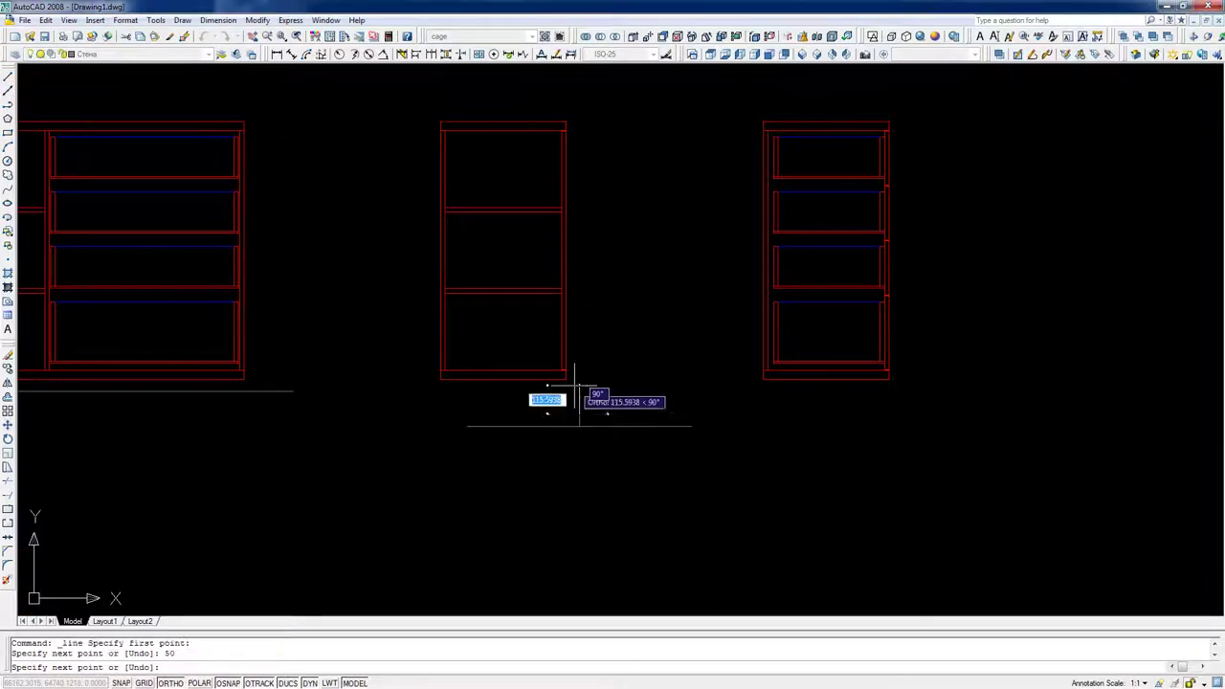
pyautogui.press('Escape')
# Step: Move the floor line up under the middle cabinet
pyautogui.press('m')
pyautogui.press('Return')
pyautogui.moveTo(657, 465); pyautogui.dragTo(546, 407)
pyautogui.press('Return')
pyautogui.click(579, 426)
pyautogui.click(503, 390)
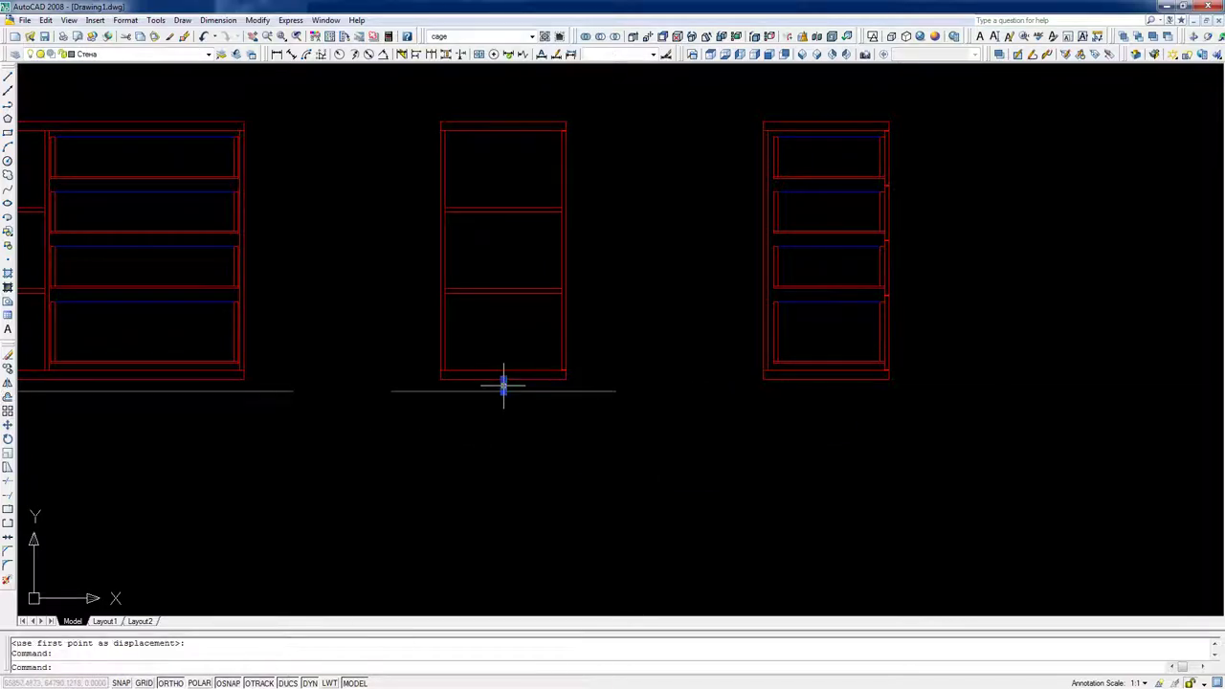
# Step: Copy the middle floor line beneath the right cabinet
pyautogui.click(7, 369)
pyautogui.click(504, 391)
pyautogui.press('Return')
pyautogui.click(565, 378)
pyautogui.click(889, 380)
pyautogui.scroll(-4, 876, 381)
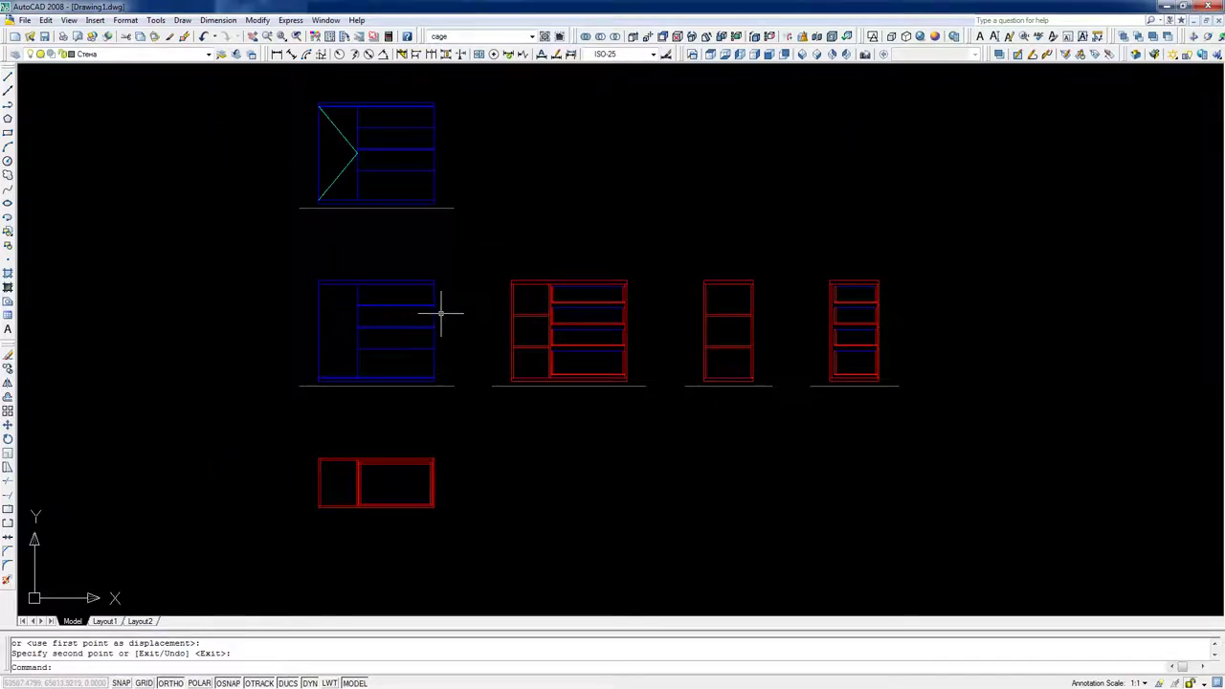
pyautogui.scroll(2, 440, 312)
pyautogui.scroll(3, 367, 315)
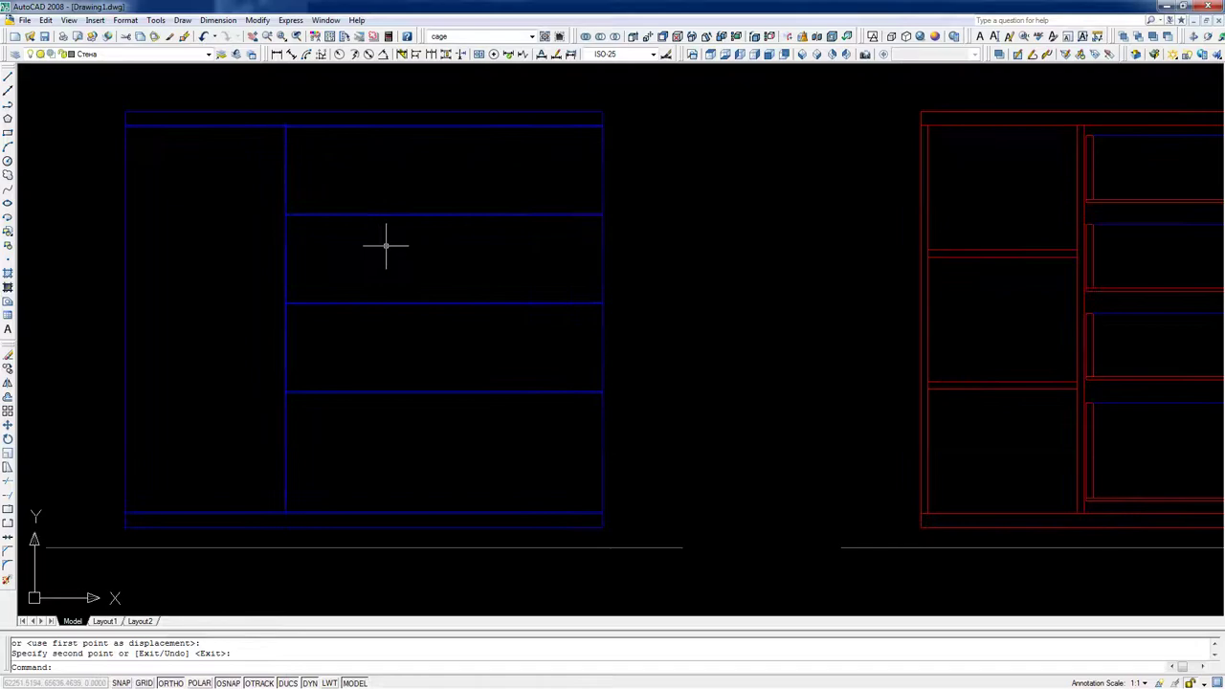
# Step: Switch to another layer and set up a hatch with the LINE pattern at scale 3
pyautogui.click(208, 54)
pyautogui.click(92, 129)
pyautogui.click(182, 19)
pyautogui.click(206, 303)
pyautogui.click(870, 153)
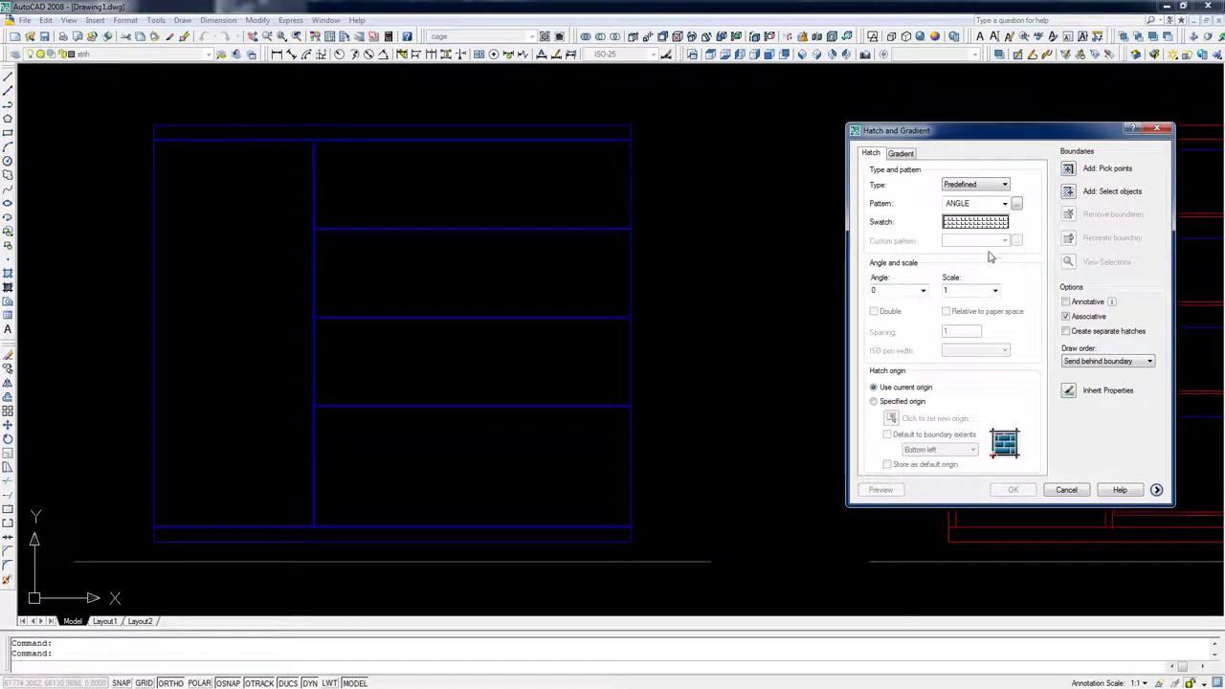
pyautogui.click(1017, 199)
pyautogui.moveTo(1094, 251); pyautogui.dragTo(1101, 391)
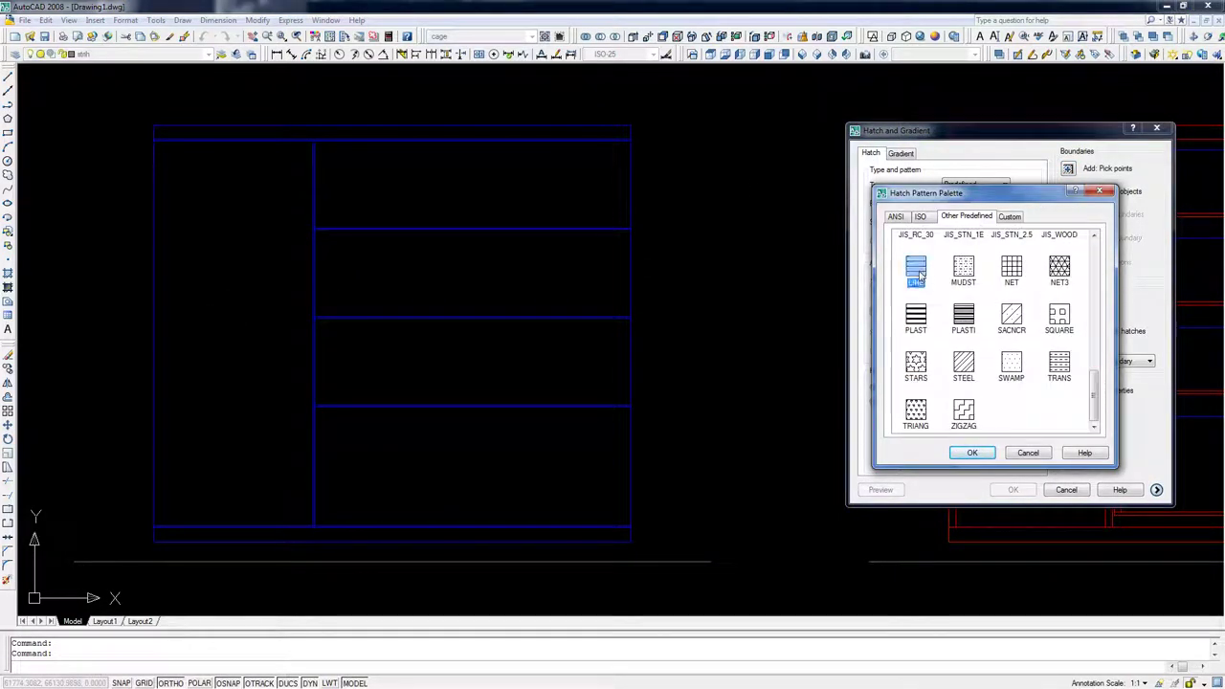
pyautogui.click(971, 453)
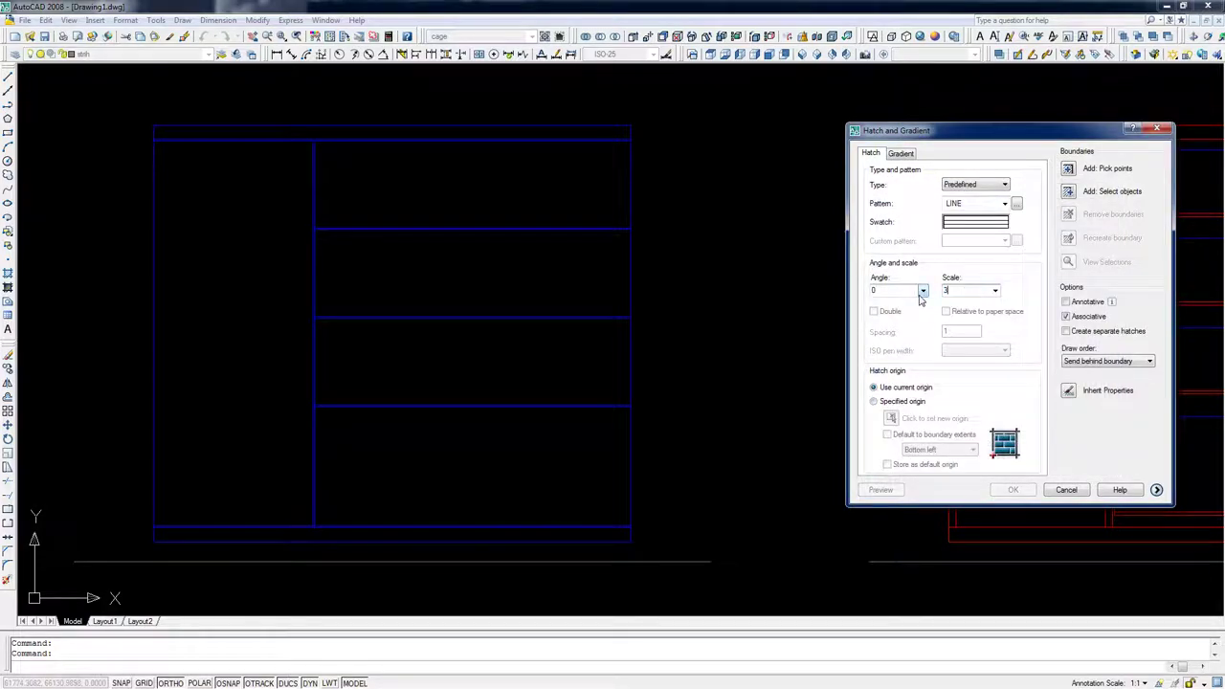
# Step: Hatch the three drawer-side regions with horizontal lines
pyautogui.click(1069, 168)
pyautogui.click(583, 128)
pyautogui.click(561, 358)
pyautogui.click(545, 537)
pyautogui.press('Return')
pyautogui.press('Return')
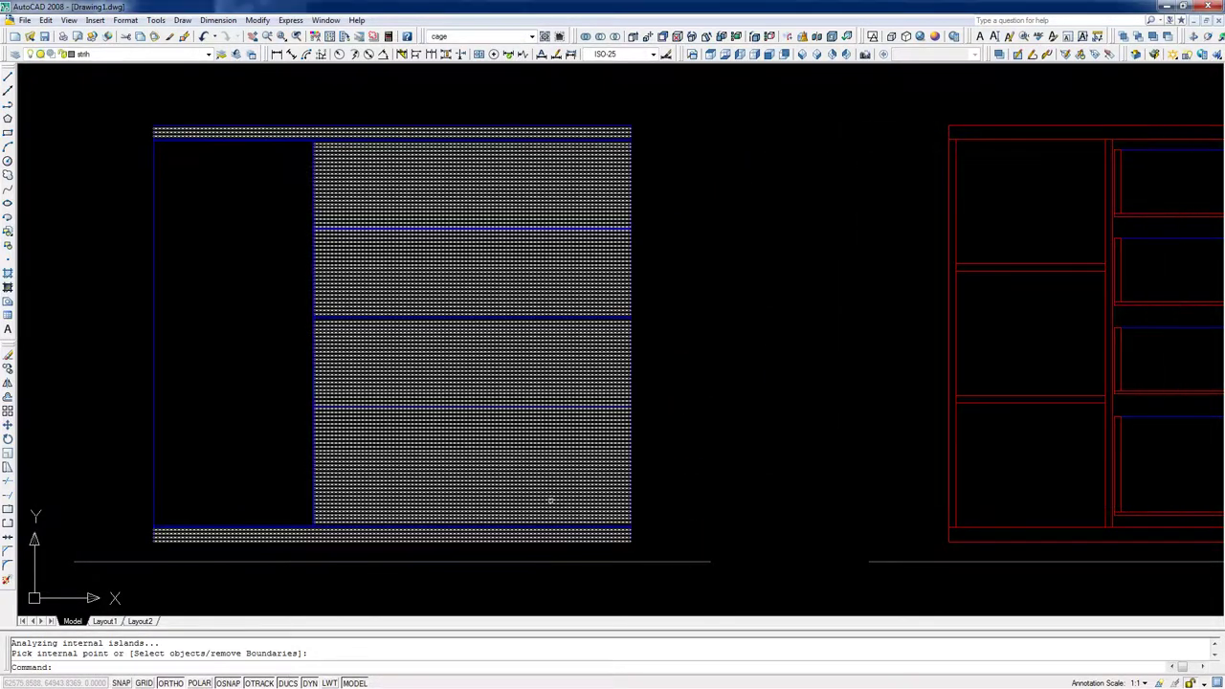
# Step: Hatch the left door region with rotated, vertical LINE hatching
pyautogui.click(182, 20)
pyautogui.click(203, 307)
pyautogui.click(870, 154)
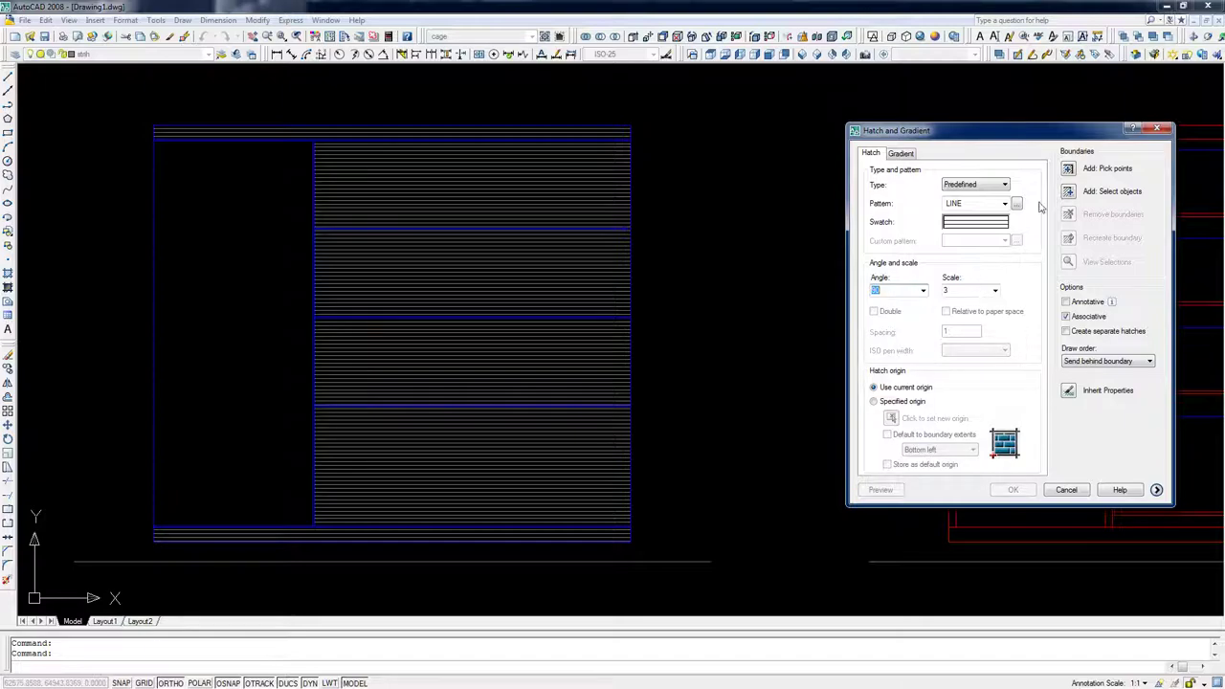
pyautogui.click(1069, 168)
pyautogui.click(246, 271)
pyautogui.press('Return')
pyautogui.scroll(-3, 711, 285)
pyautogui.scroll(-2, 519, 284)
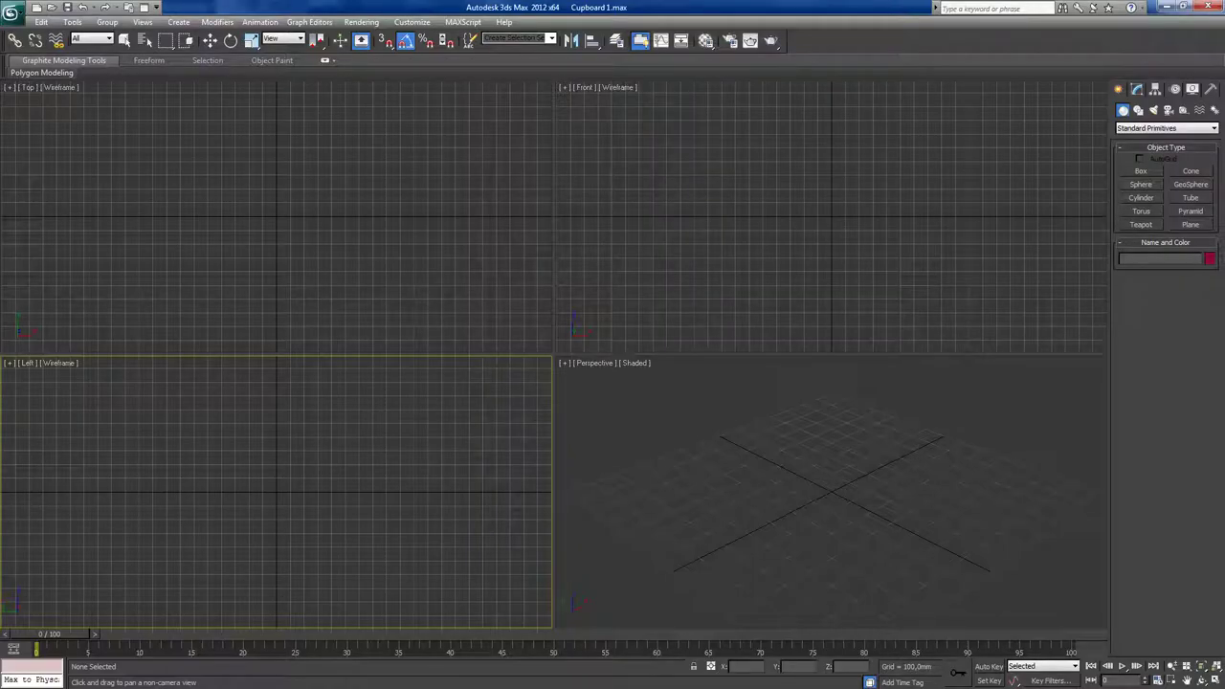
pyautogui.click(412, 21)
# Step: Create the top board as a 510 × 1200 × 36 mm box and maximize the perspective view
pyautogui.click(443, 190)
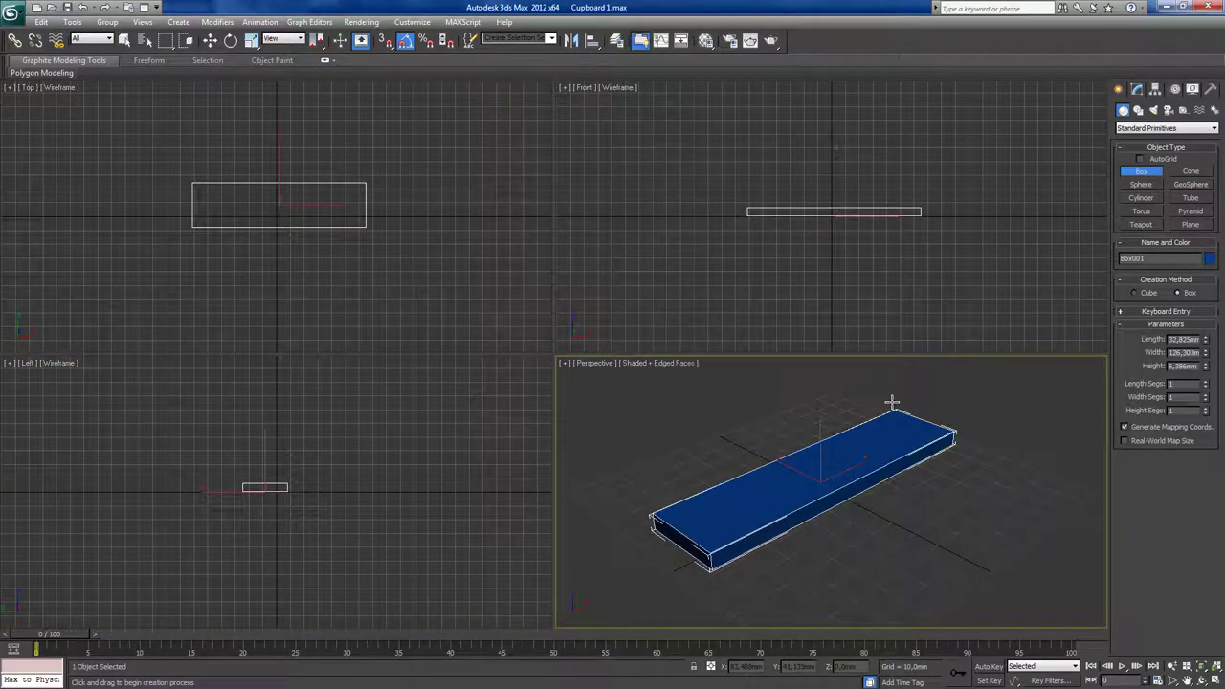
pyautogui.click(891, 402)
pyautogui.write('10')
pyautogui.press('Tab')
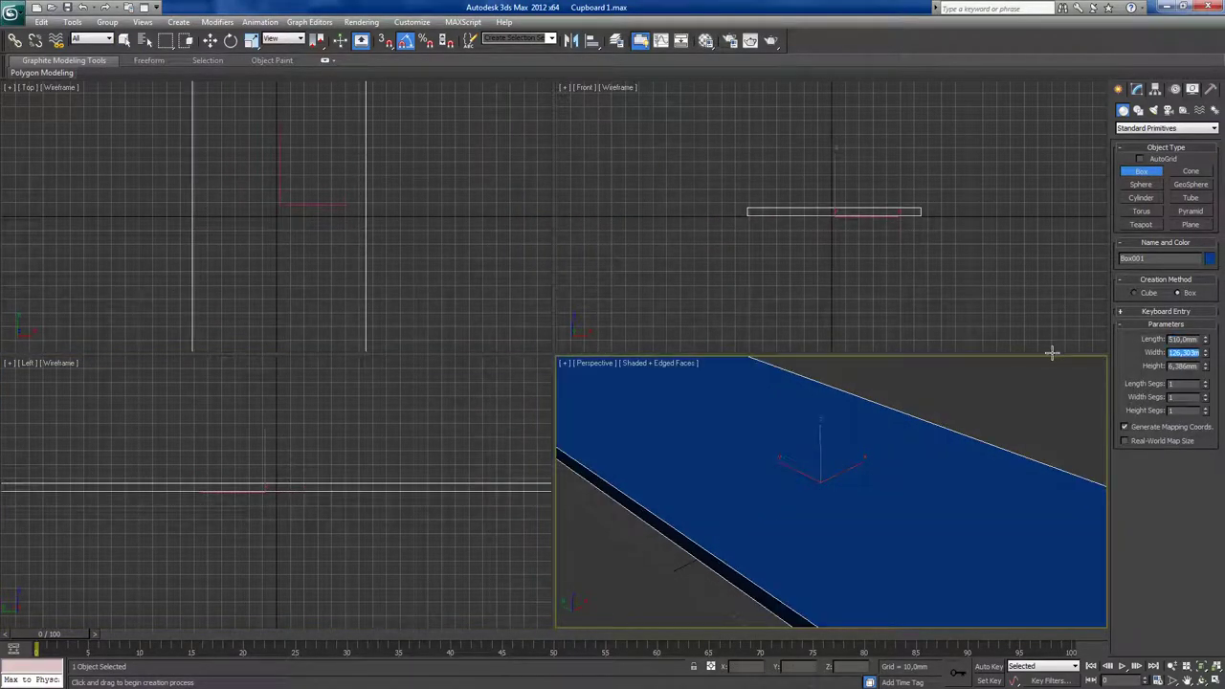
pyautogui.press('Tab')
pyautogui.write('36')
pyautogui.press('Return')
pyautogui.click(1187, 680)
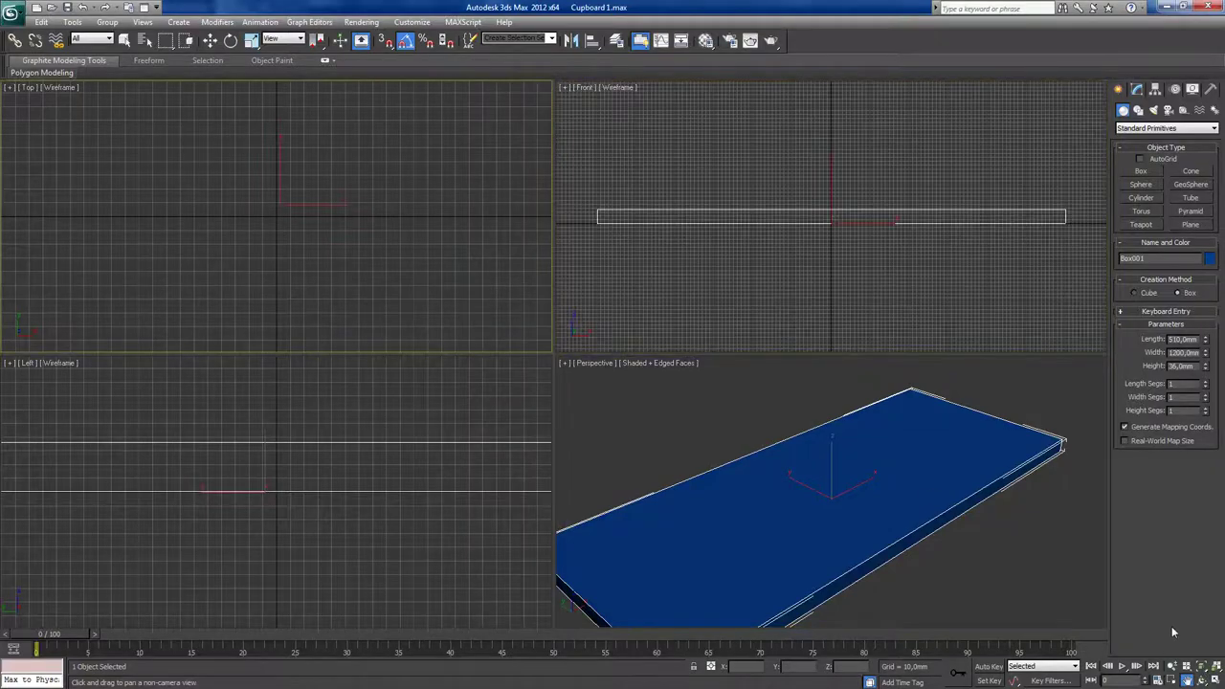
pyautogui.scroll(-3, 883, 473)
pyautogui.hotkey('alt', 'w')
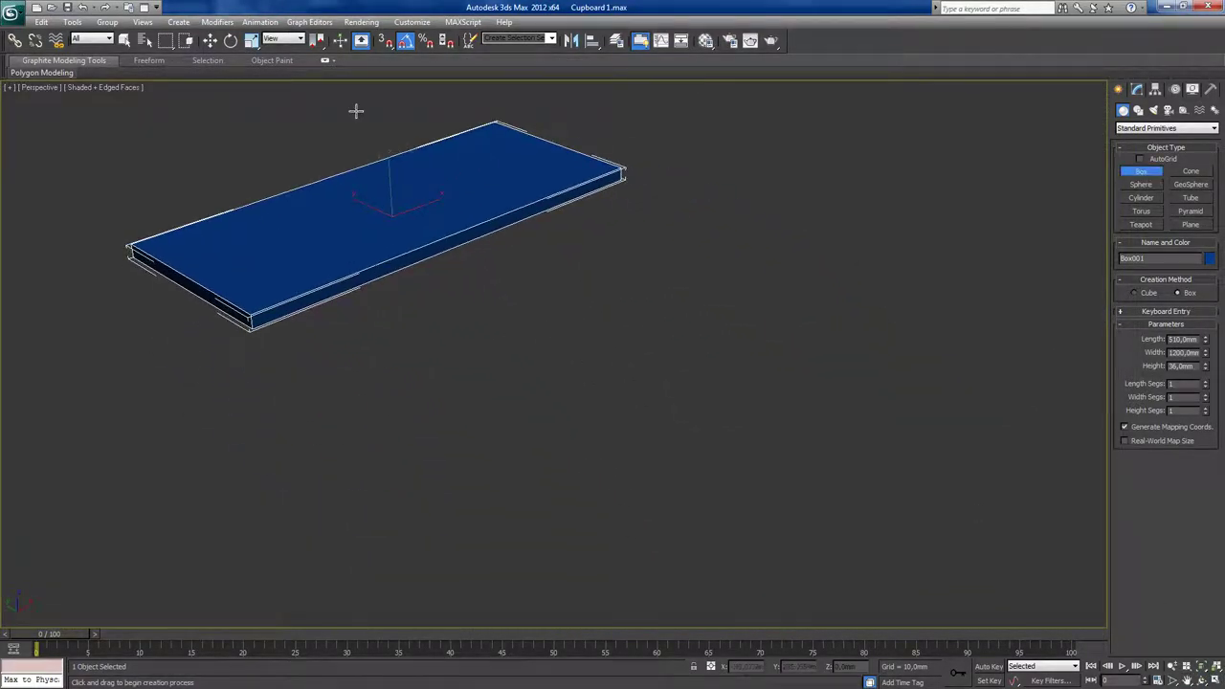
# Step: Create a 491 mm side panel box and snap it to the top board's corner
pyautogui.click(1139, 171)
pyautogui.moveTo(661, 506); pyautogui.dragTo(539, 441)
pyautogui.click(539, 282)
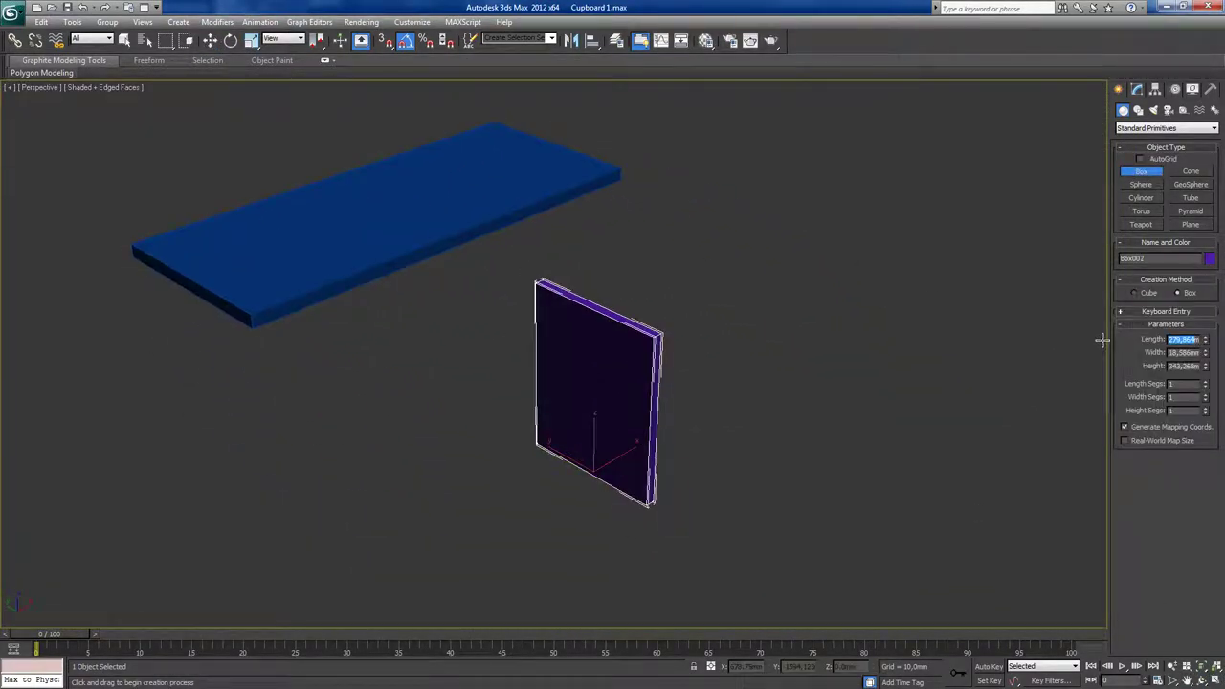
pyautogui.write('491')
pyautogui.press('Tab')
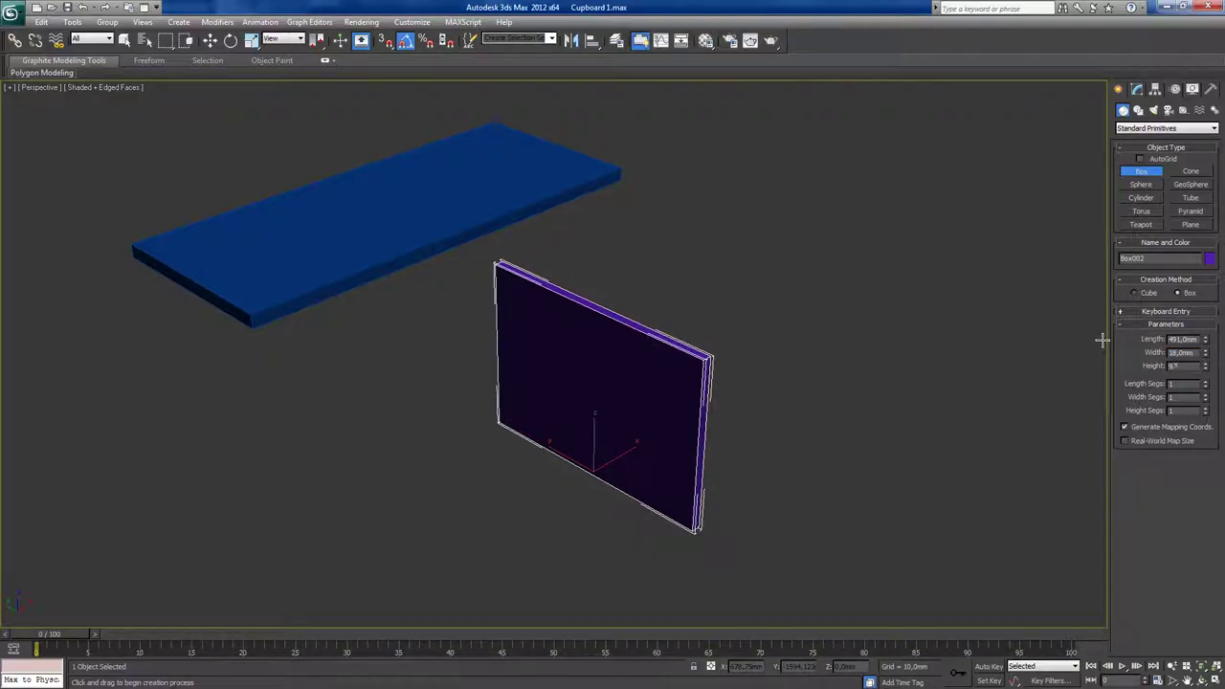
pyautogui.press('Return')
pyautogui.press('w')
pyautogui.moveTo(482, 198); pyautogui.dragTo(250, 353)
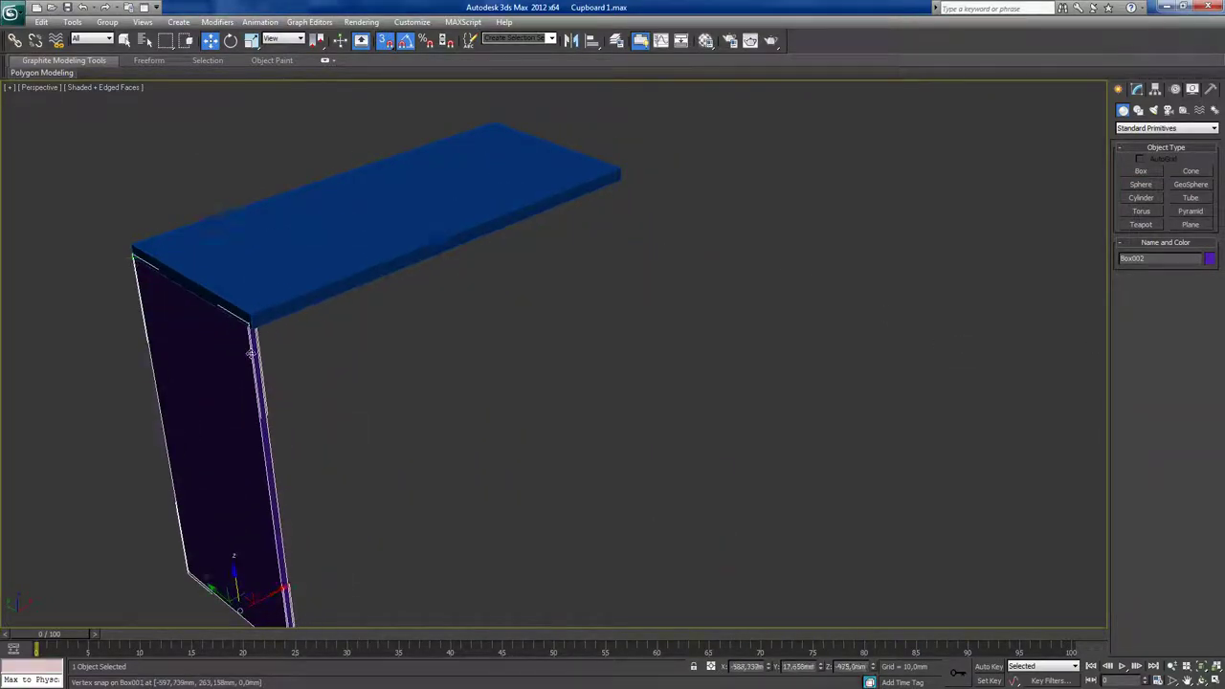
# Step: Clone the side panel to the board's other end and clone the top board down as the bottom
pyautogui.keyDown('shift'); pyautogui.moveTo(508, 240); pyautogui.dragTo(697, 122); pyautogui.keyUp('shift')
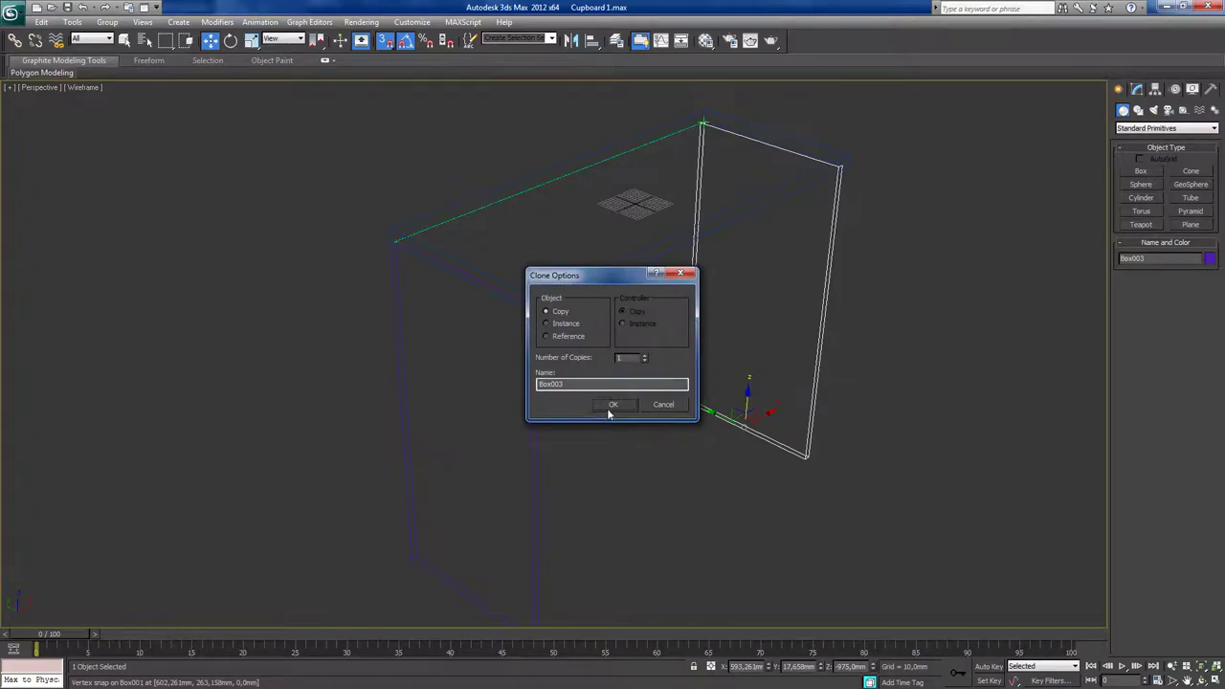
pyautogui.click(607, 407)
pyautogui.click(539, 405)
pyautogui.click(493, 205)
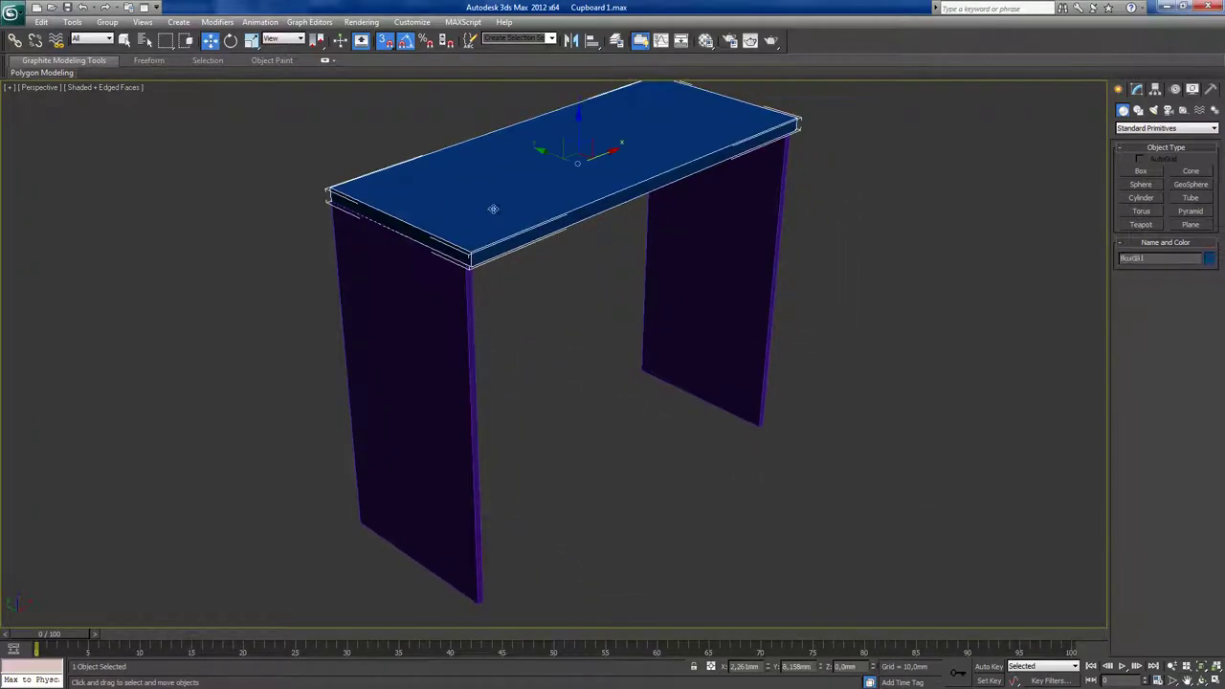
pyautogui.moveTo(492, 205)
pyautogui.keyDown('shift'); pyautogui.mouseDown()
pyautogui.moveTo(335, 381)
pyautogui.moveTo(358, 519)
pyautogui.mouseUp(); pyautogui.keyUp('shift')
pyautogui.click(888, 407)
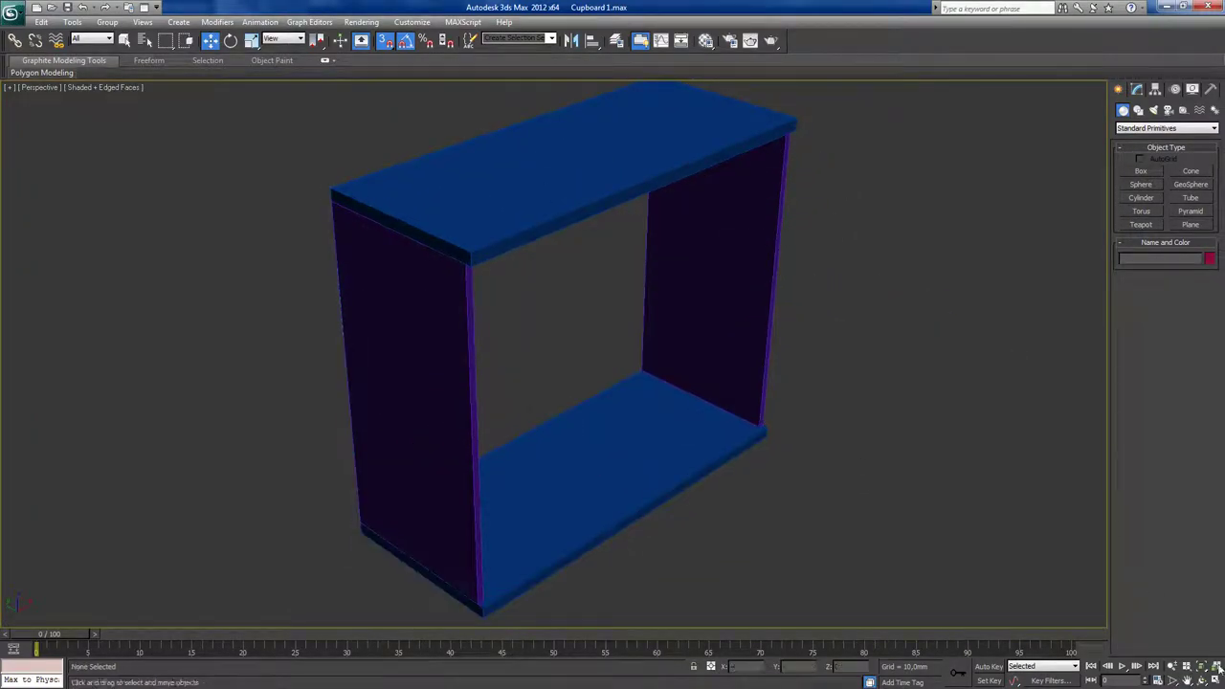
pyautogui.moveTo(811, 472); pyautogui.dragTo(548, 477, button='middle')
# Step: Create an 18 mm thick, 975 mm high back panel and snap it into the cupboard corner
pyautogui.click(1141, 171)
pyautogui.moveTo(700, 519); pyautogui.dragTo(878, 325)
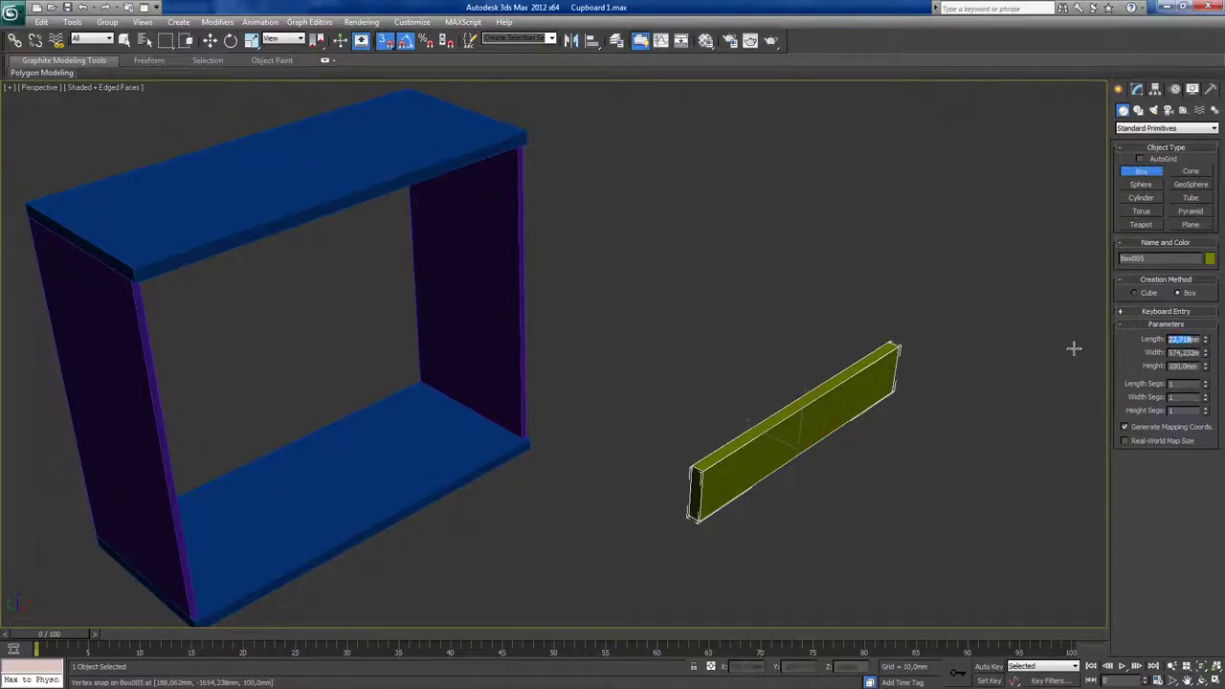
pyautogui.write('18')
pyautogui.press('Tab')
pyautogui.write('1164')
pyautogui.press('Tab')
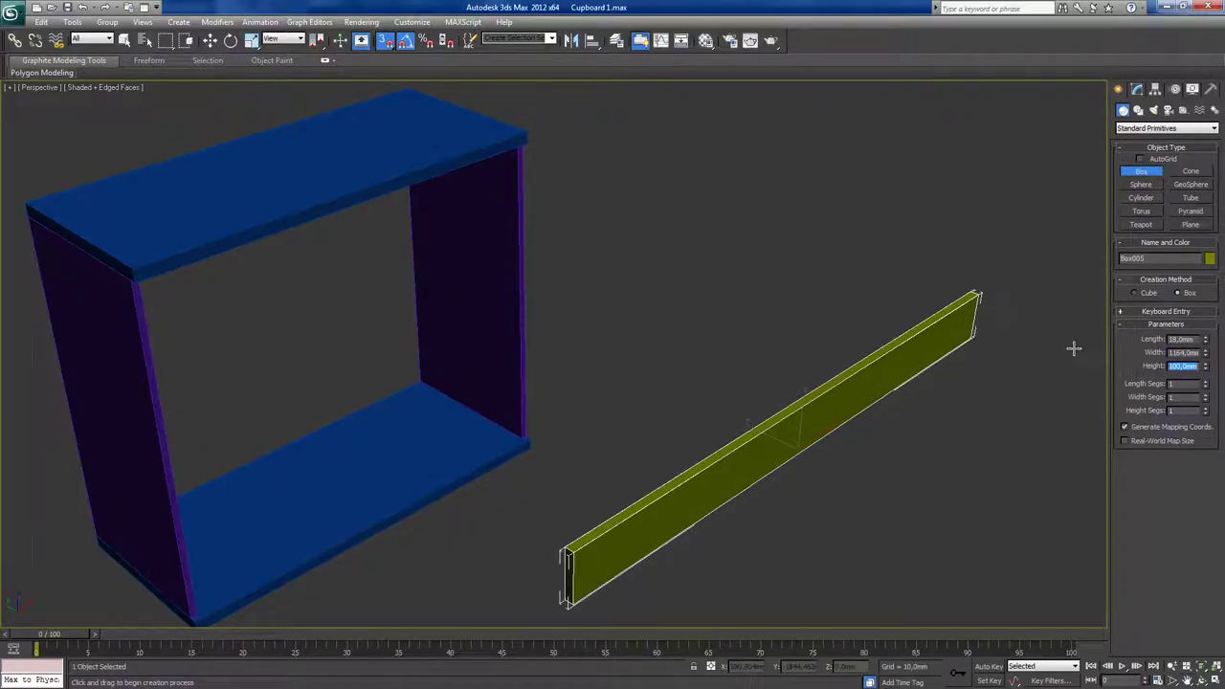
pyautogui.write('975')
pyautogui.press('Return')
pyautogui.press('F3')
pyautogui.press('w')
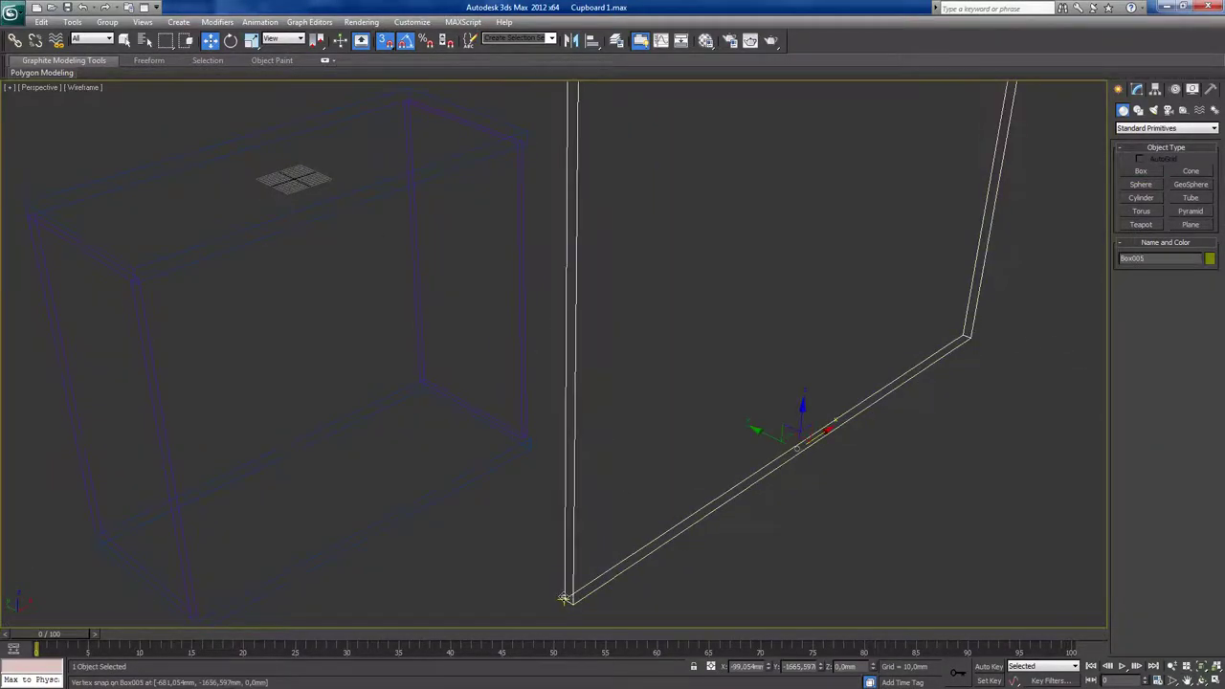
pyautogui.moveTo(564, 600); pyautogui.dragTo(125, 540)
pyautogui.press('F3')
# Step: Create an 18 mm wide divider panel and centre it inside the cupboard
pyautogui.click(1141, 171)
pyautogui.moveTo(794, 530); pyautogui.dragTo(682, 472)
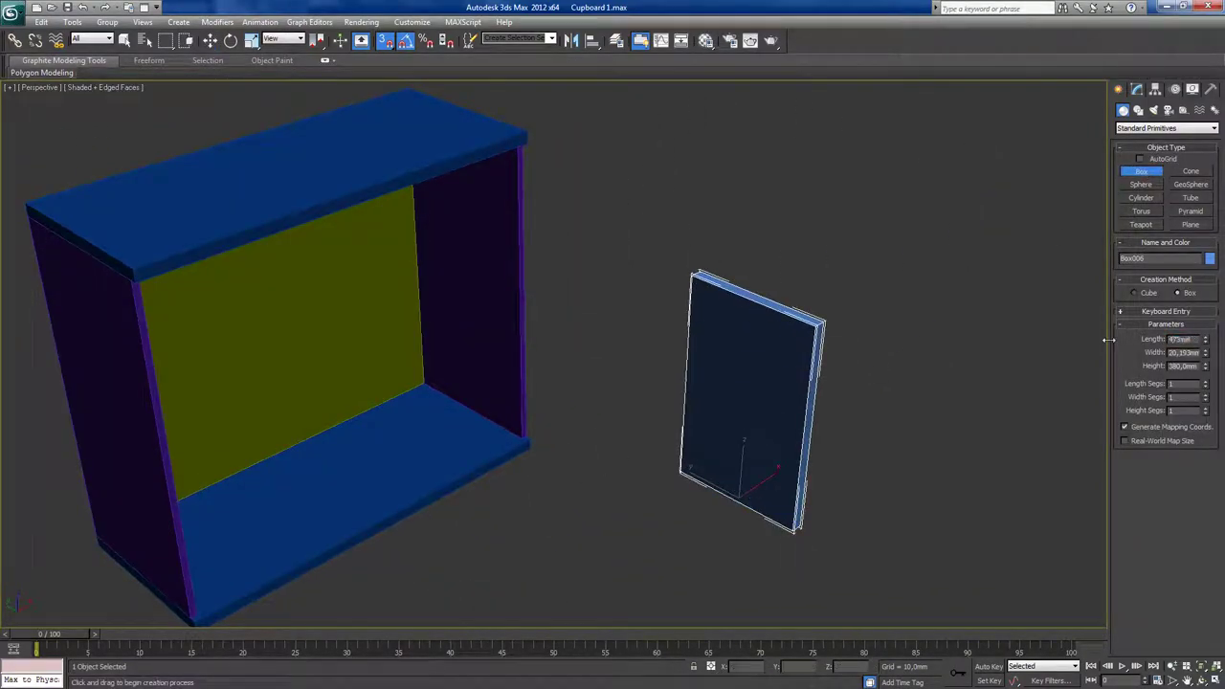
pyautogui.write('18')
pyautogui.press('Tab')
pyautogui.press('Return')
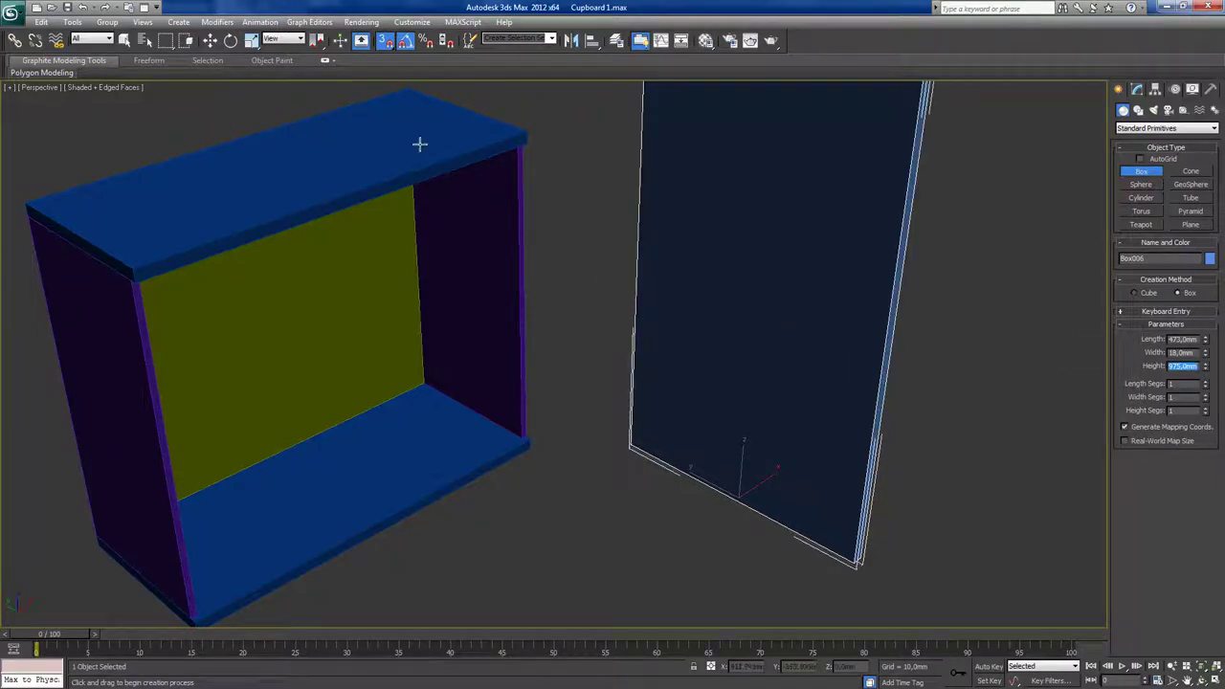
pyautogui.press('w')
pyautogui.press('F3')
pyautogui.moveTo(634, 450); pyautogui.dragTo(112, 532)
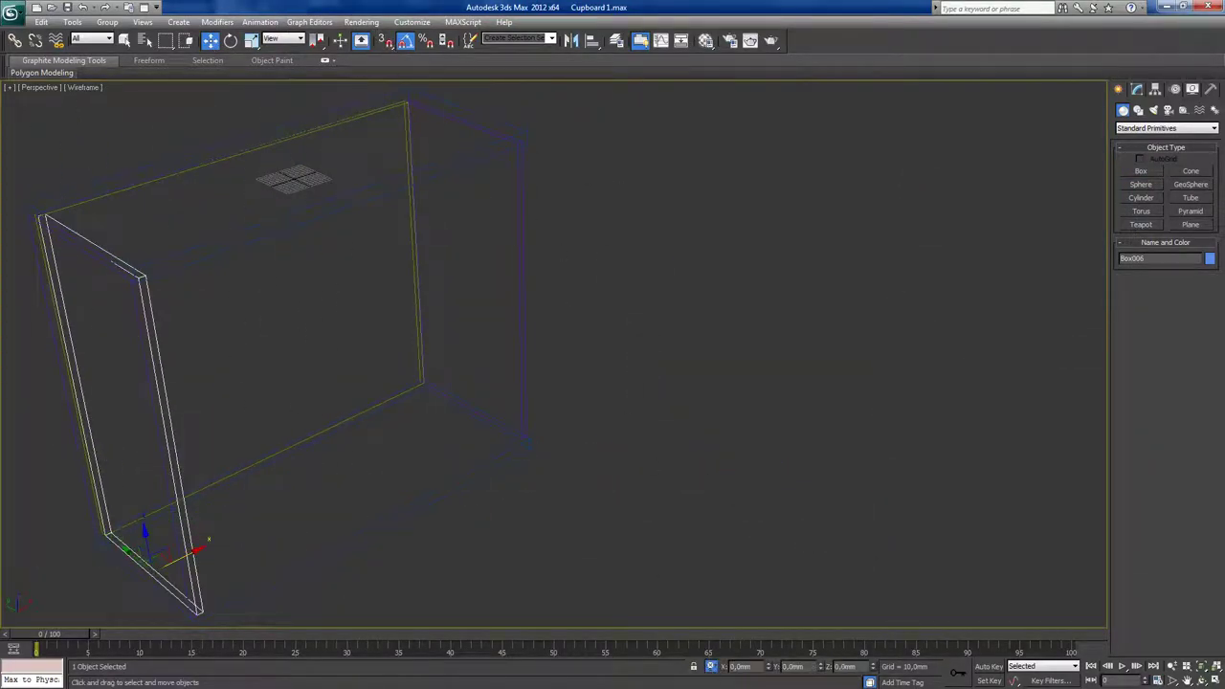
pyautogui.press('Return')
pyautogui.press('F3')
# Step: Draw a door panel 400 mm wide and 800 mm high beside the cupboard
pyautogui.click(687, 536)
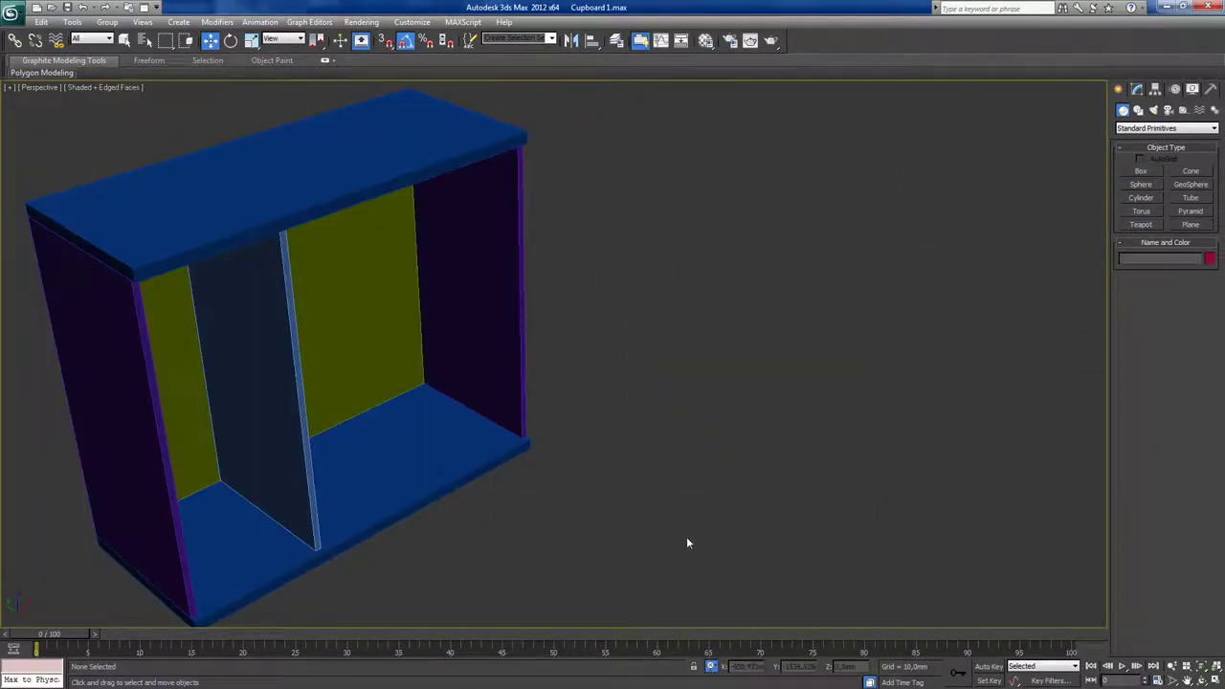
pyautogui.press('z')
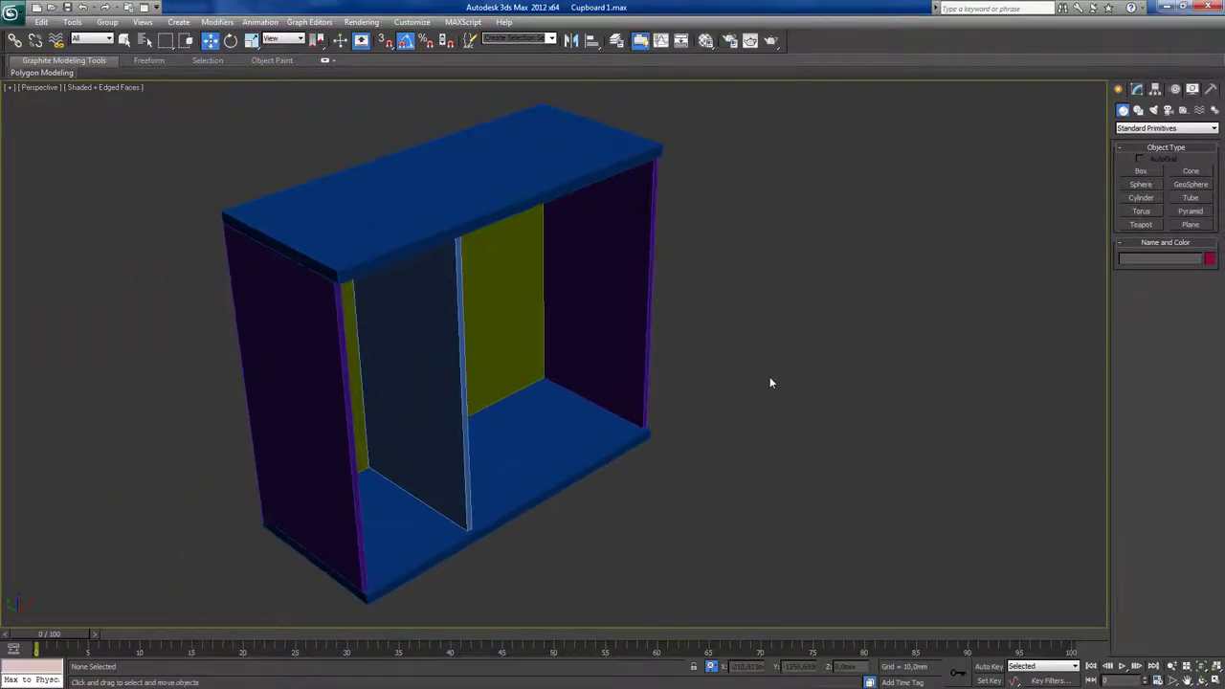
pyautogui.moveTo(772, 383); pyautogui.dragTo(610, 394, button='middle')
pyautogui.click(1141, 171)
pyautogui.moveTo(594, 522); pyautogui.dragTo(712, 458)
pyautogui.doubleClick(1184, 339)
pyautogui.write('800')
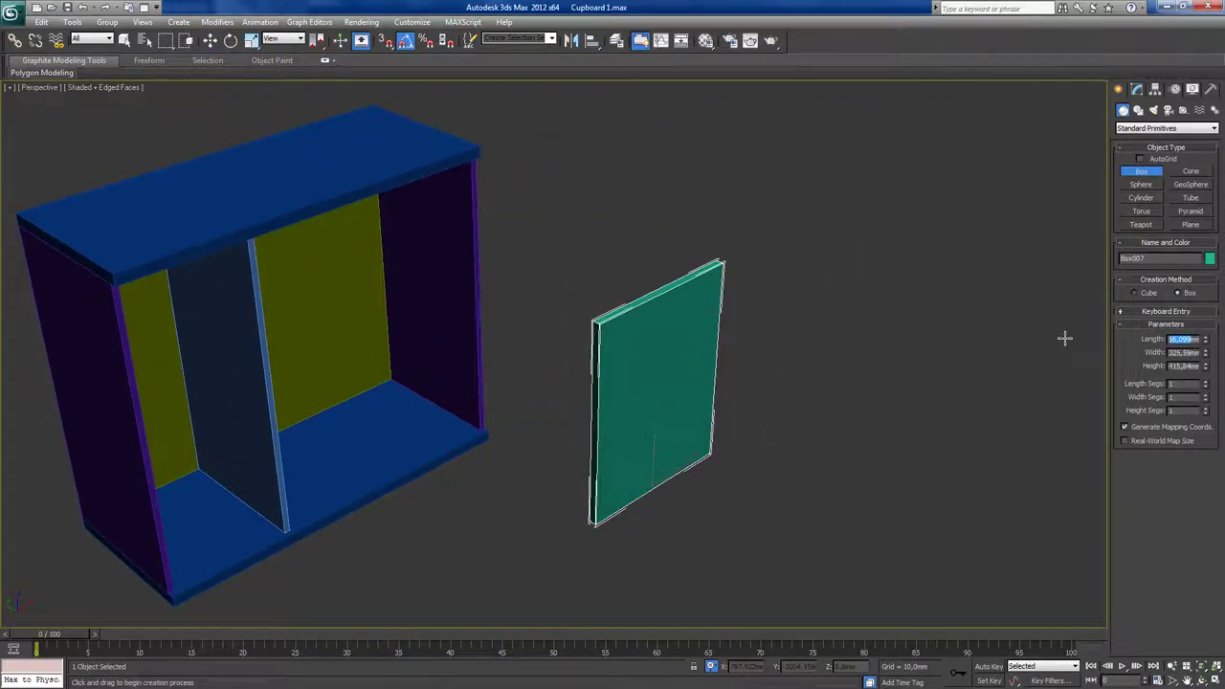
pyautogui.press('Tab')
pyautogui.hotkey('ctrl', 'z')
pyautogui.write('400')
pyautogui.press('Tab')
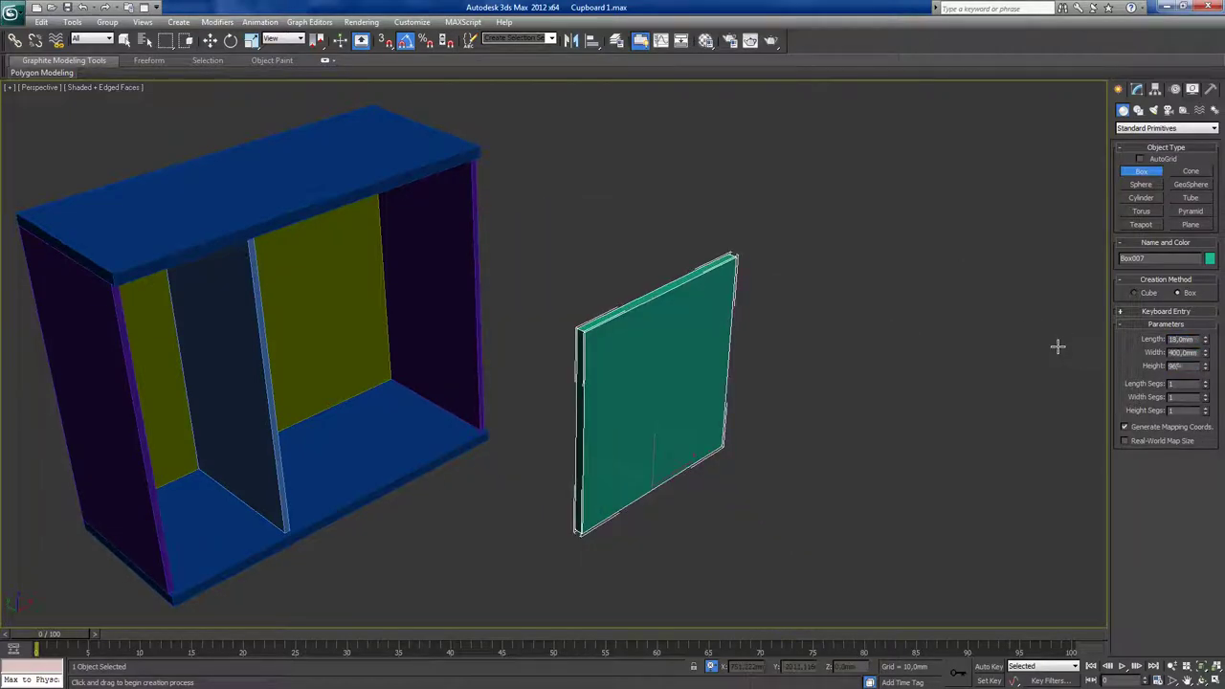
pyautogui.write('800')
pyautogui.press('Return')
# Step: Snap the door panel onto the cupboard's front left
pyautogui.press('w')
pyautogui.press('s')
pyautogui.moveTo(581, 534); pyautogui.dragTo(175, 595)
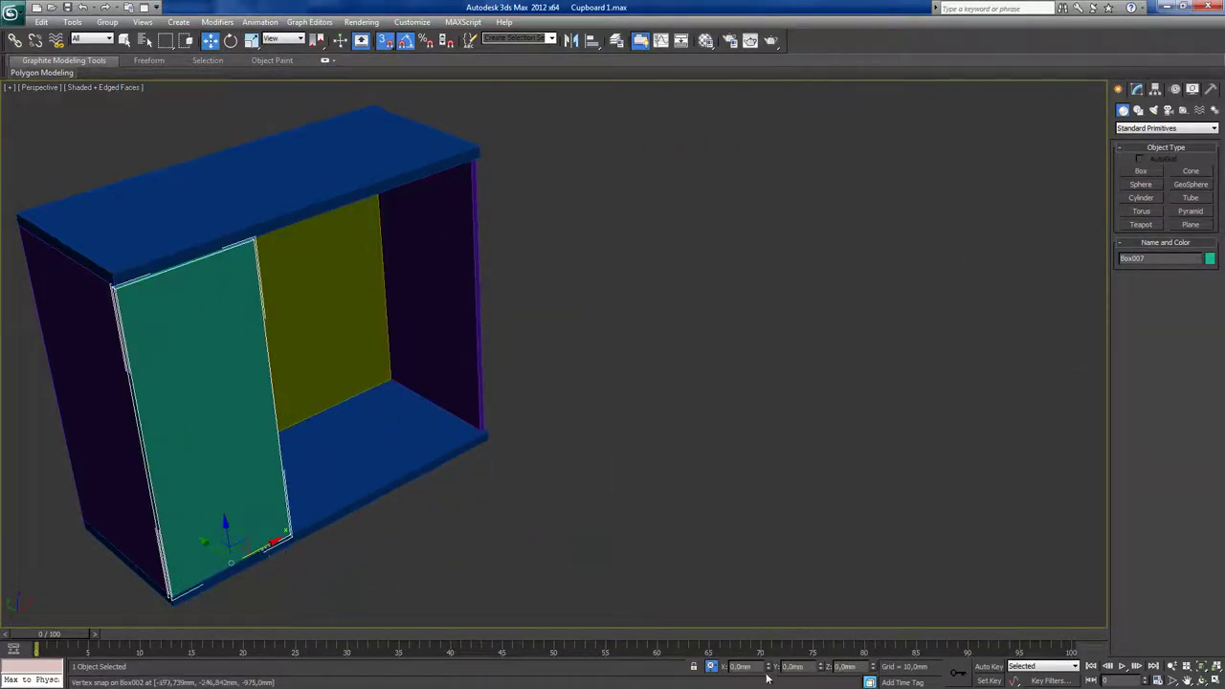
pyautogui.press('s')
# Step: Create an 800 × 300 mm yellow panel and fit it into the cupboard's lower front
pyautogui.click(1141, 171)
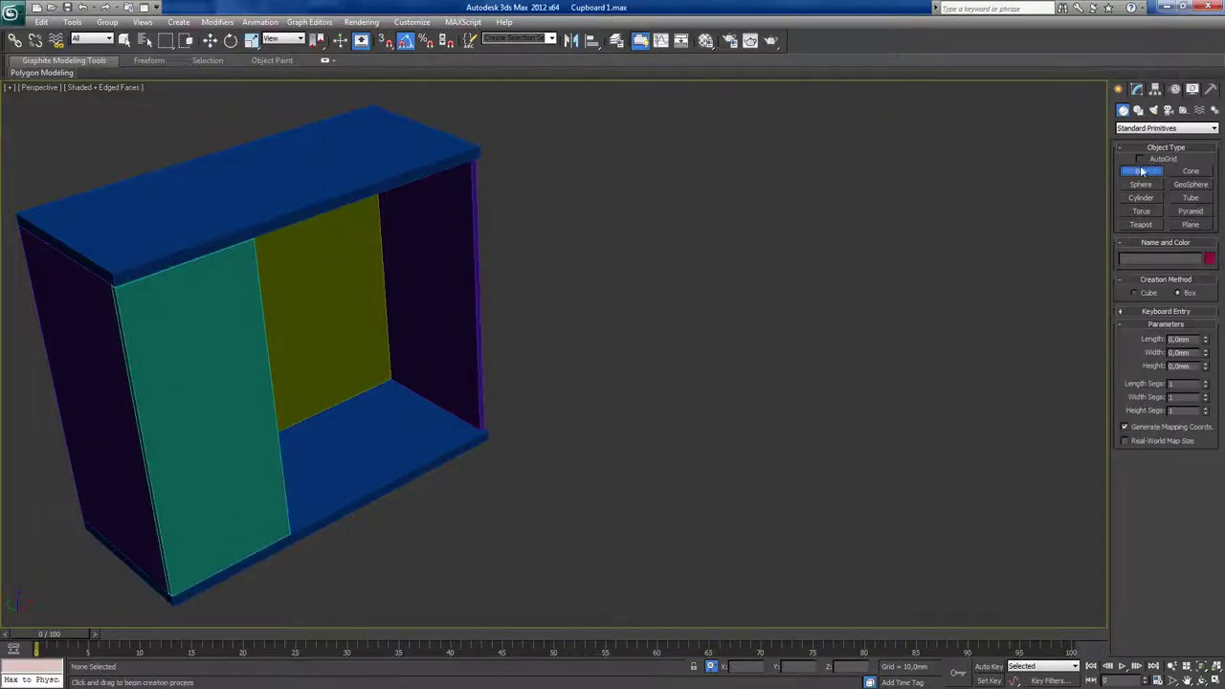
pyautogui.moveTo(565, 517); pyautogui.dragTo(713, 417)
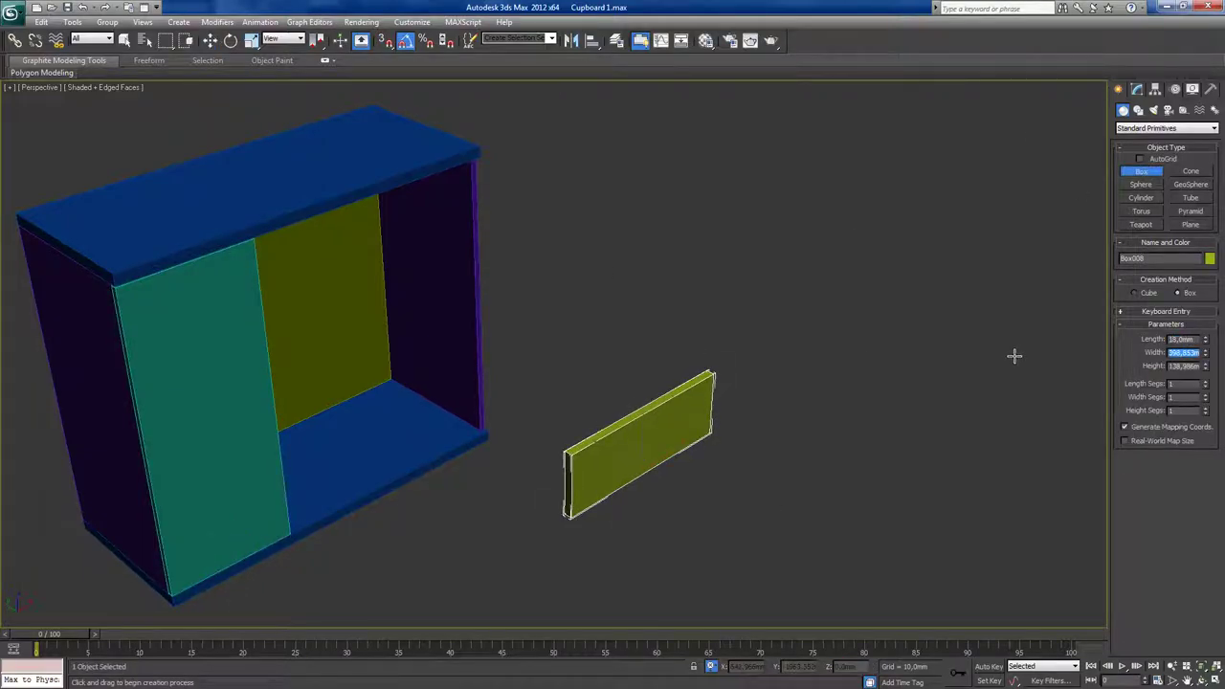
pyautogui.write('800')
pyautogui.press('Tab')
pyautogui.write('300ws')
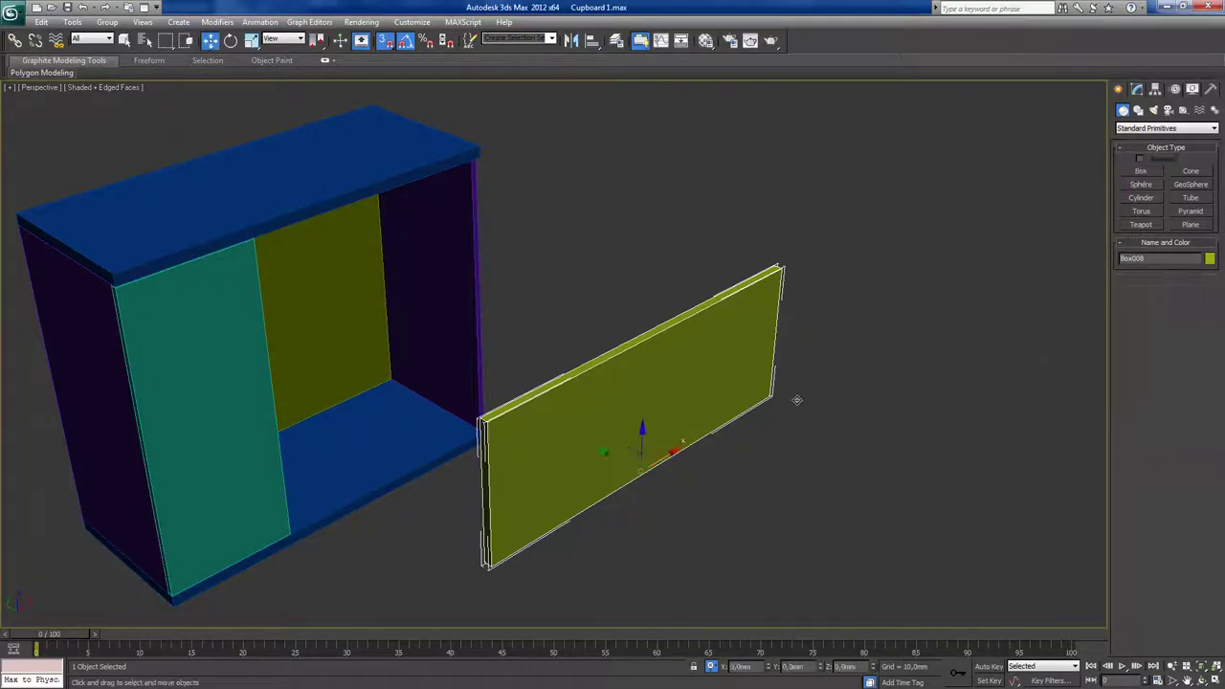
pyautogui.moveTo(769, 397); pyautogui.dragTo(476, 423)
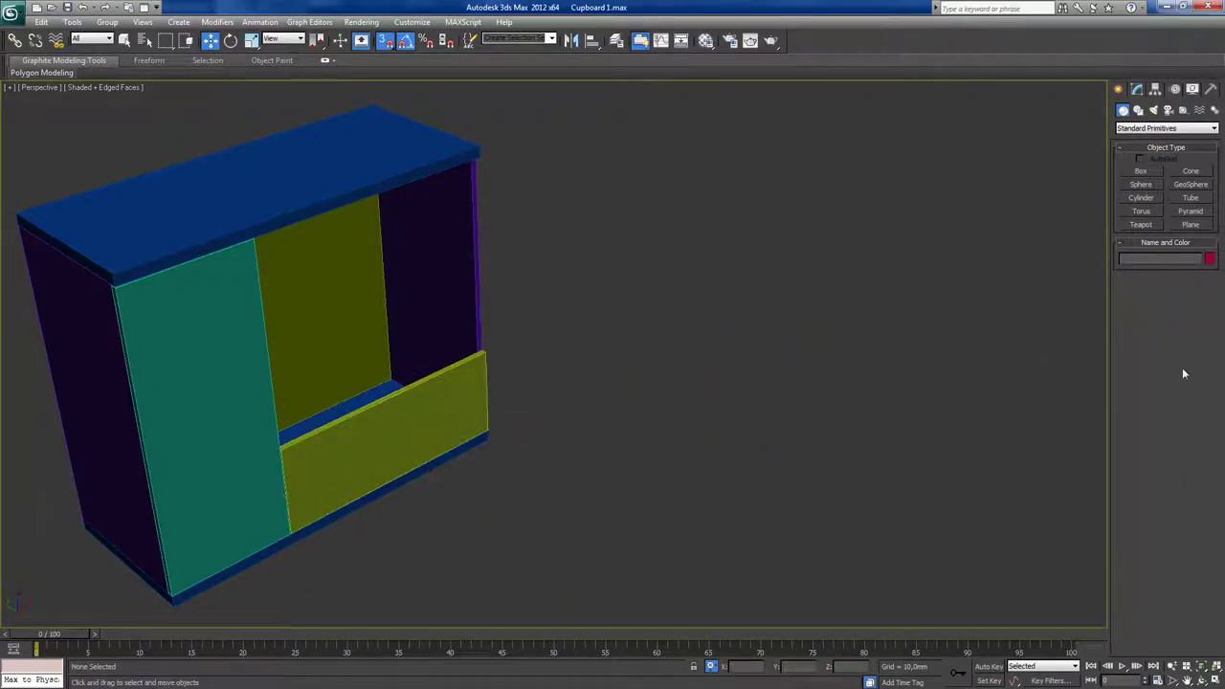
# Step: Create a 20 × 800 mm red drawer front and snap it under the cupboard top
pyautogui.click(1141, 170)
pyautogui.moveTo(699, 522); pyautogui.dragTo(857, 421)
pyautogui.write('200,0mm')
pyautogui.press('Tab')
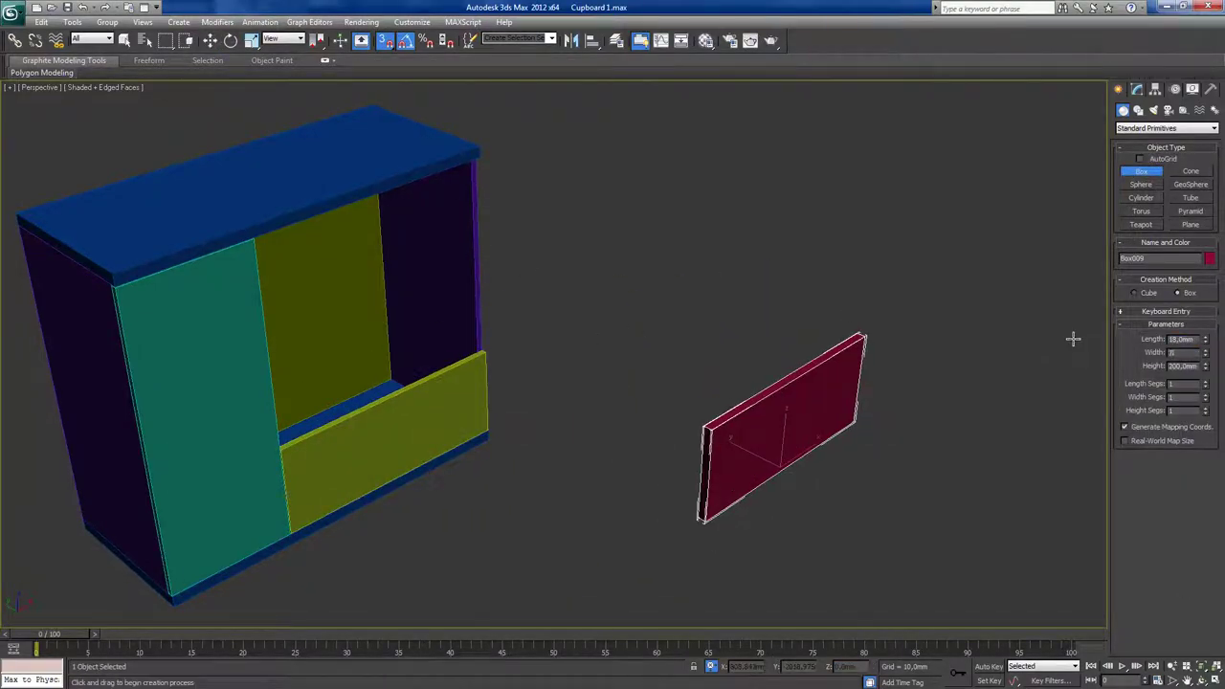
pyautogui.write('800')
pyautogui.press('Tab')
pyautogui.press('w')
pyautogui.moveTo(911, 301)
pyautogui.mouseDown()
pyautogui.moveTo(521, 191)
pyautogui.moveTo(482, 159)
pyautogui.mouseUp()
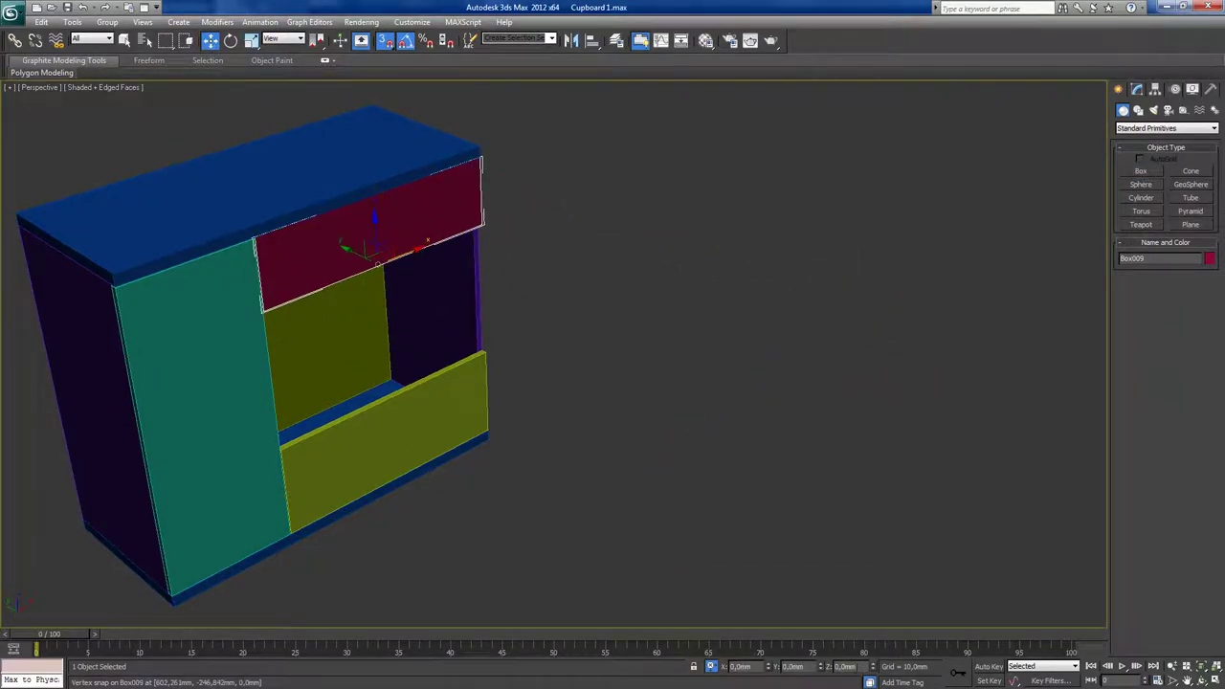
# Step: Stack two copies of the red drawer front below it and open the Material Editor
pyautogui.scroll(5, 460, 151)
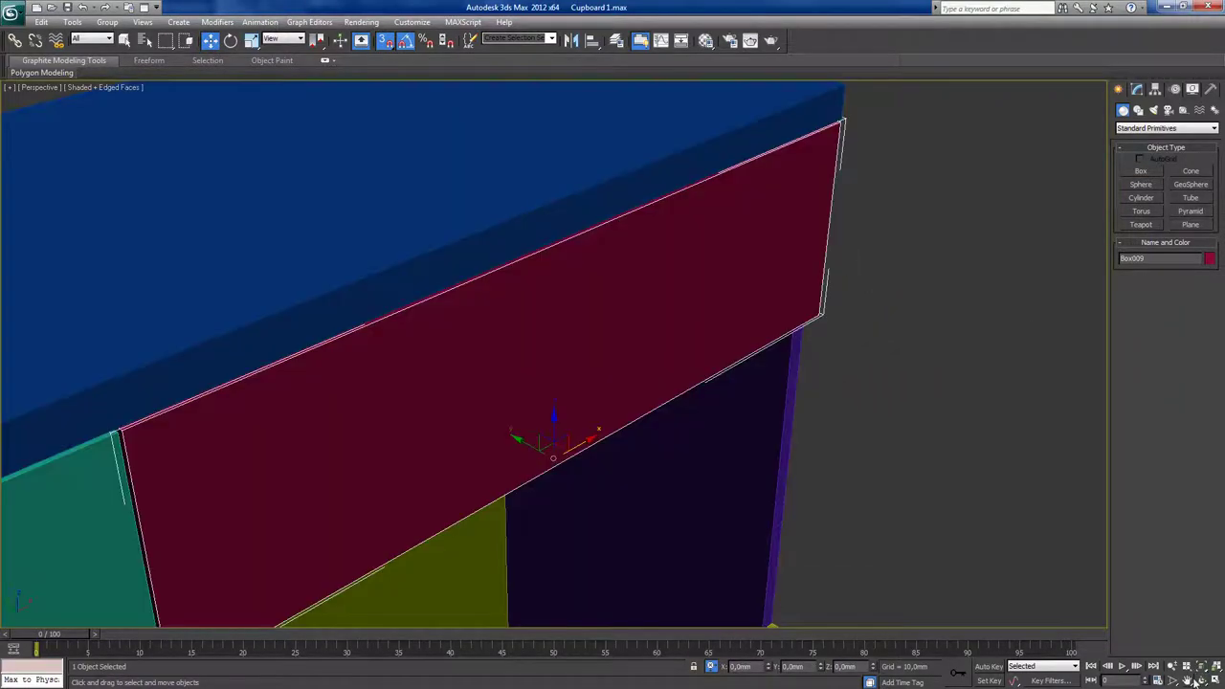
pyautogui.scroll(3, 569, 322)
pyautogui.keyDown('shift'); pyautogui.moveTo(569, 322); pyautogui.dragTo(601, 469); pyautogui.keyUp('shift')
pyautogui.click(615, 404)
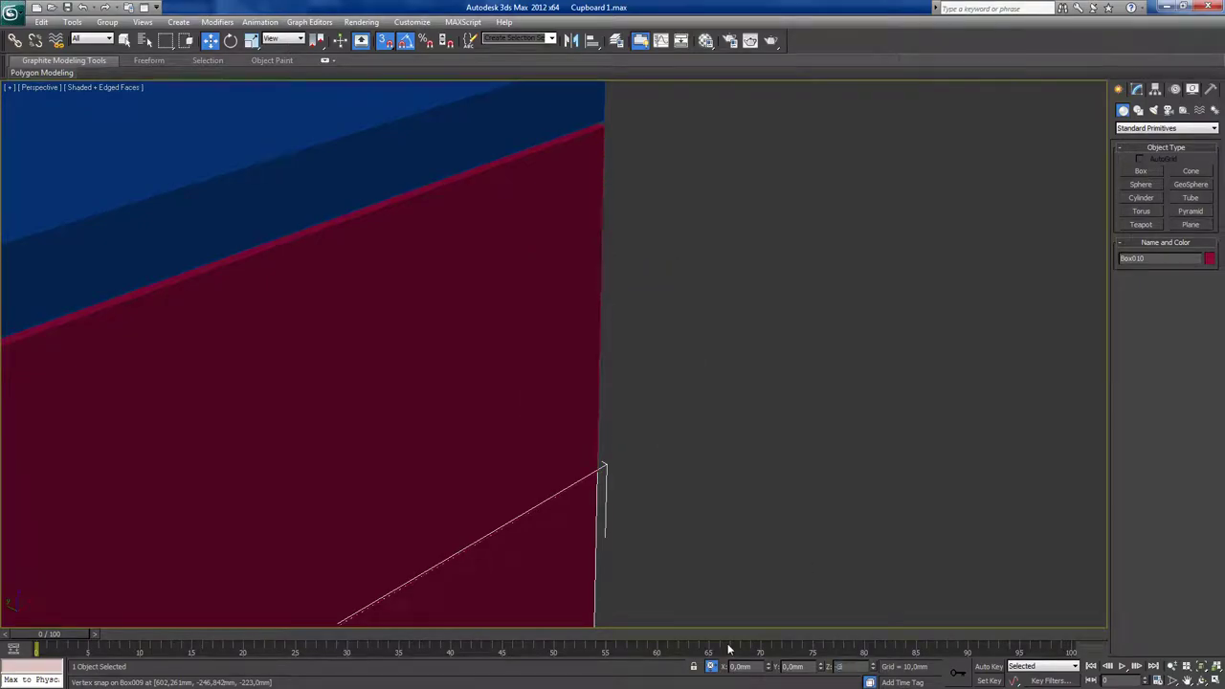
pyautogui.moveTo(599, 575); pyautogui.dragTo(596, 296, button='middle')
pyautogui.scroll(-2, 594, 239)
pyautogui.keyDown('shift'); pyautogui.moveTo(591, 180); pyautogui.dragTo(587, 412); pyautogui.keyUp('shift')
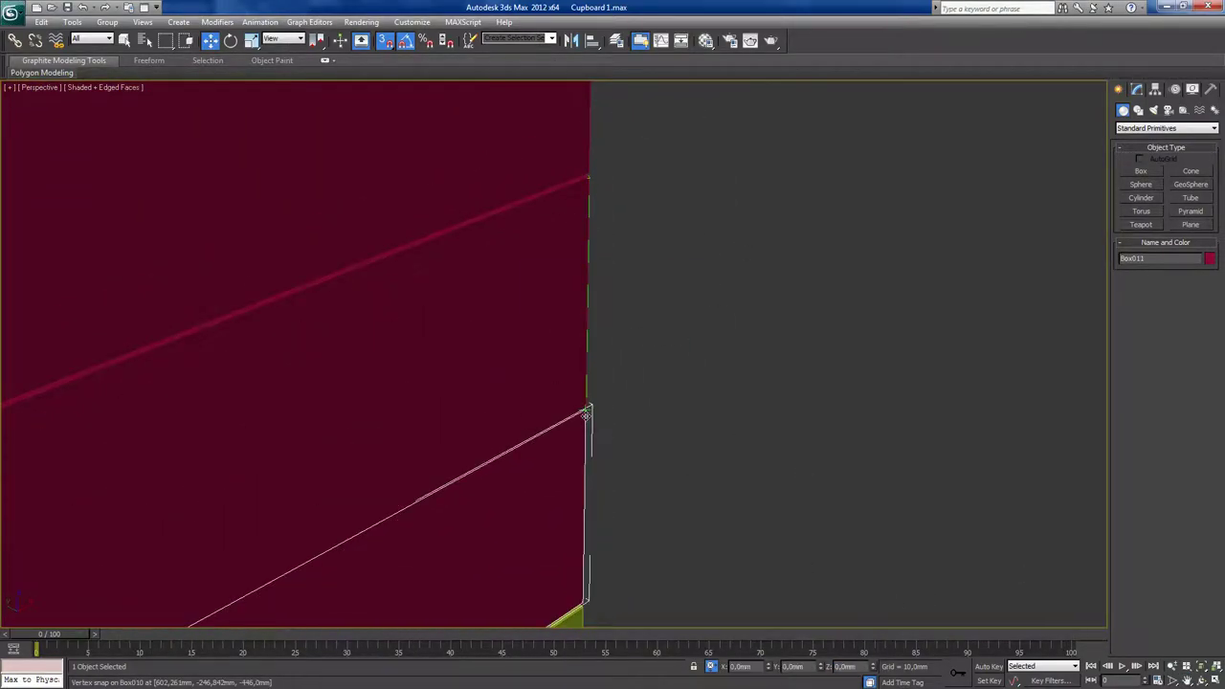
pyautogui.scroll(-5, 832, 412)
pyautogui.scroll(-2, 831, 411)
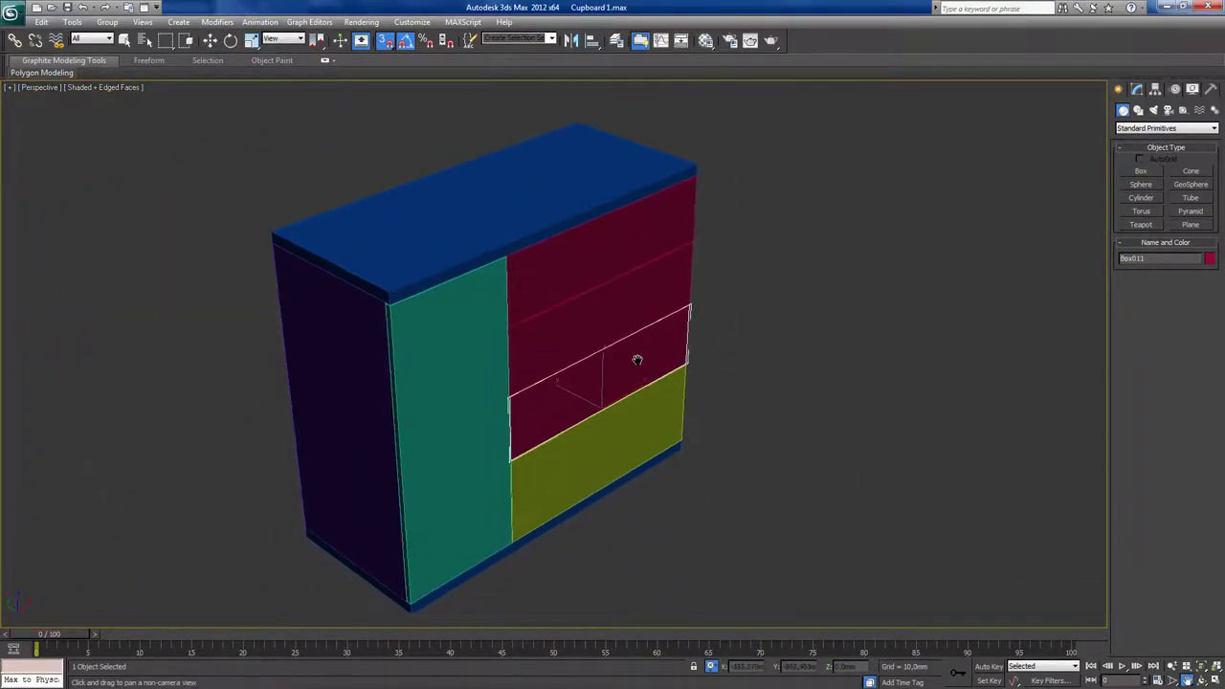
pyautogui.click(706, 40)
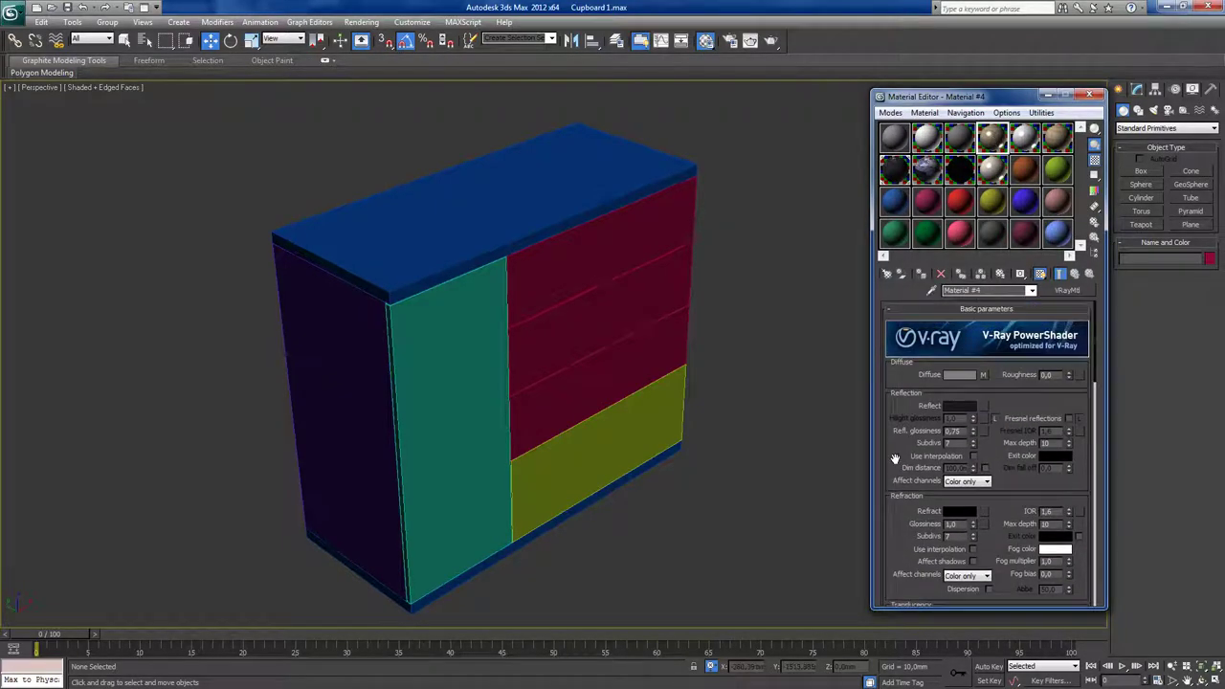
# Step: Apply the wood material to the cupboard top with Box UVW mapping at 200 mm height
pyautogui.click(566, 195)
pyautogui.click(921, 274)
pyautogui.scroll(5, 536, 240)
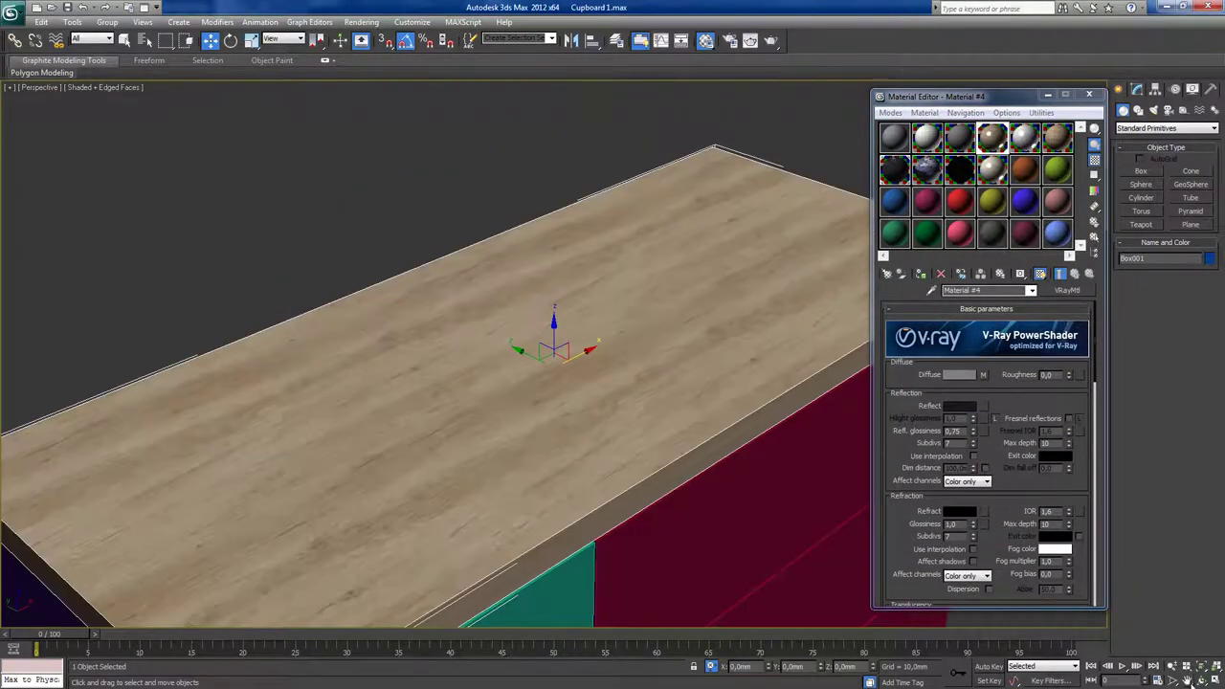
pyautogui.moveTo(543, 434); pyautogui.dragTo(679, 251, button='middle')
pyautogui.press('w')
pyautogui.click(1137, 89)
pyautogui.click(1166, 124)
pyautogui.click(1153, 546)
pyautogui.click(1140, 325)
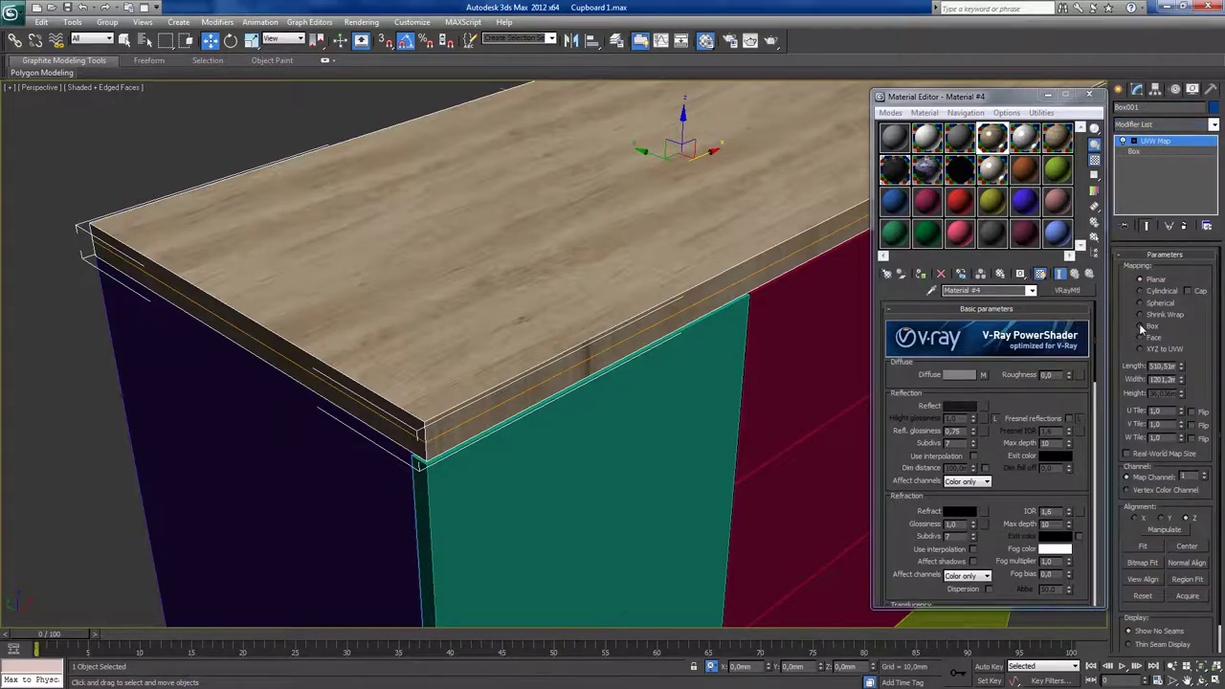
pyautogui.write('200')
pyautogui.press('Return')
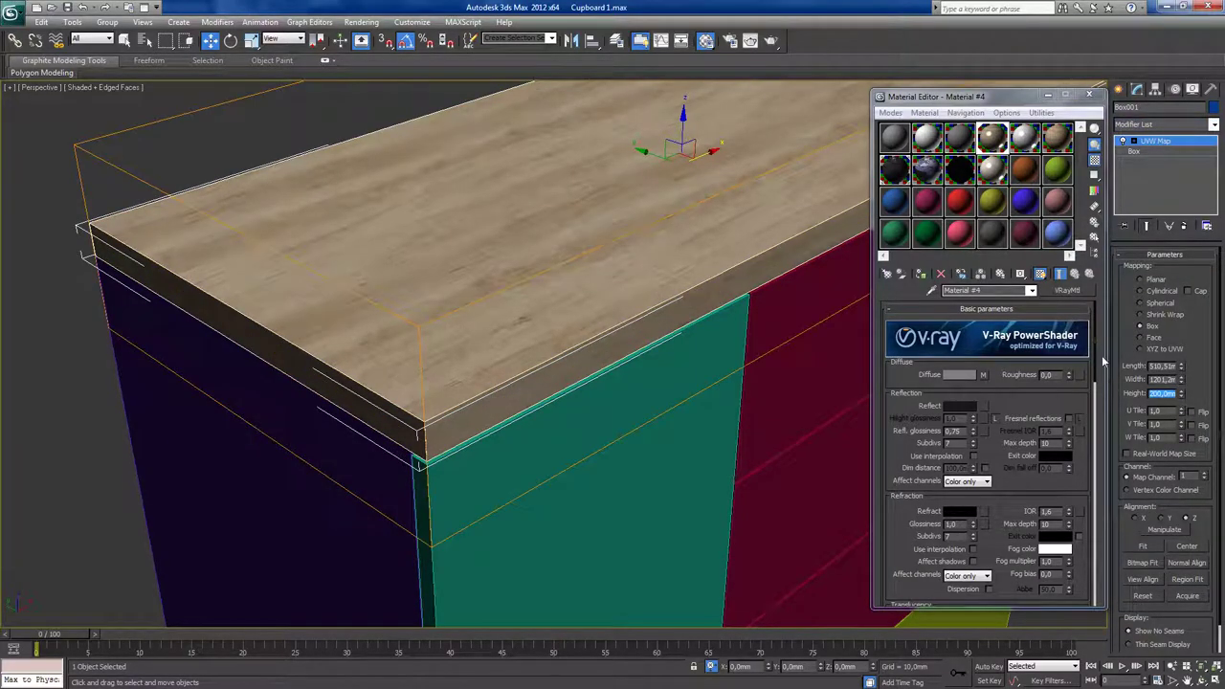
pyautogui.moveTo(583, 319)
pyautogui.keyDown('alt'); pyautogui.mouseDown(button='middle')
pyautogui.moveTo(478, 329)
pyautogui.moveTo(1130, 156)
pyautogui.mouseUp(button='middle'); pyautogui.keyUp('alt')
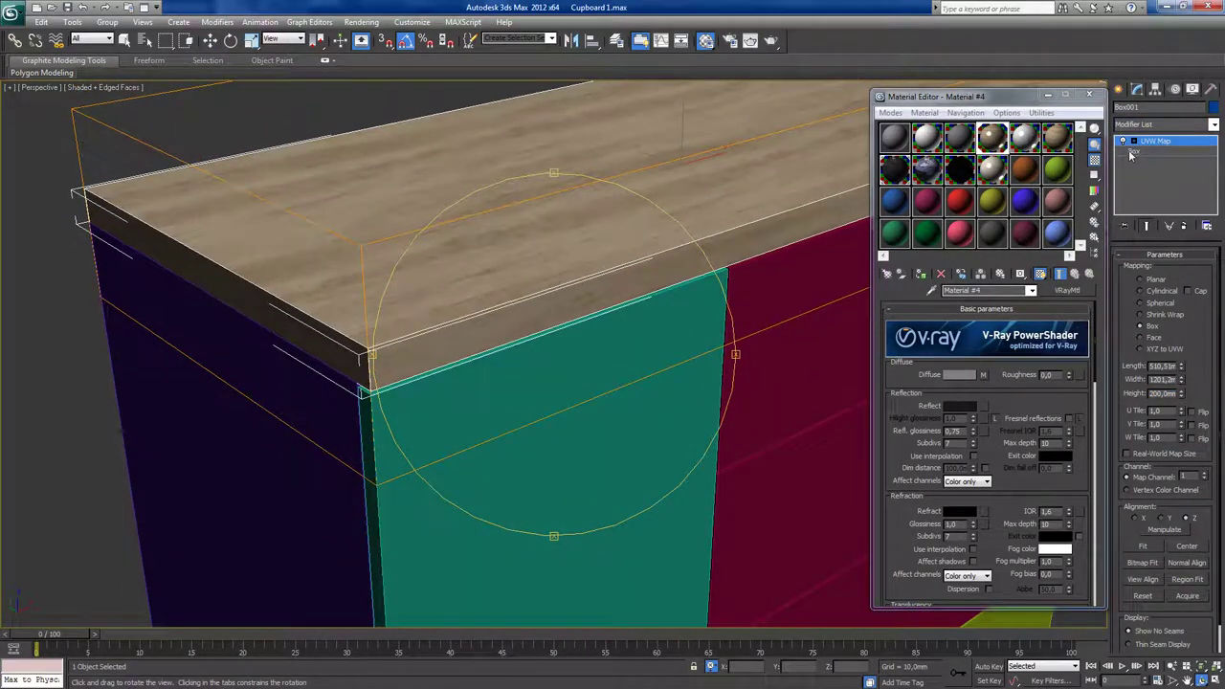
# Step: Add Box UVW mapping to the cupboard's bottom plinth
pyautogui.click(1120, 88)
pyautogui.scroll(-5, 601, 232)
pyautogui.click(546, 546)
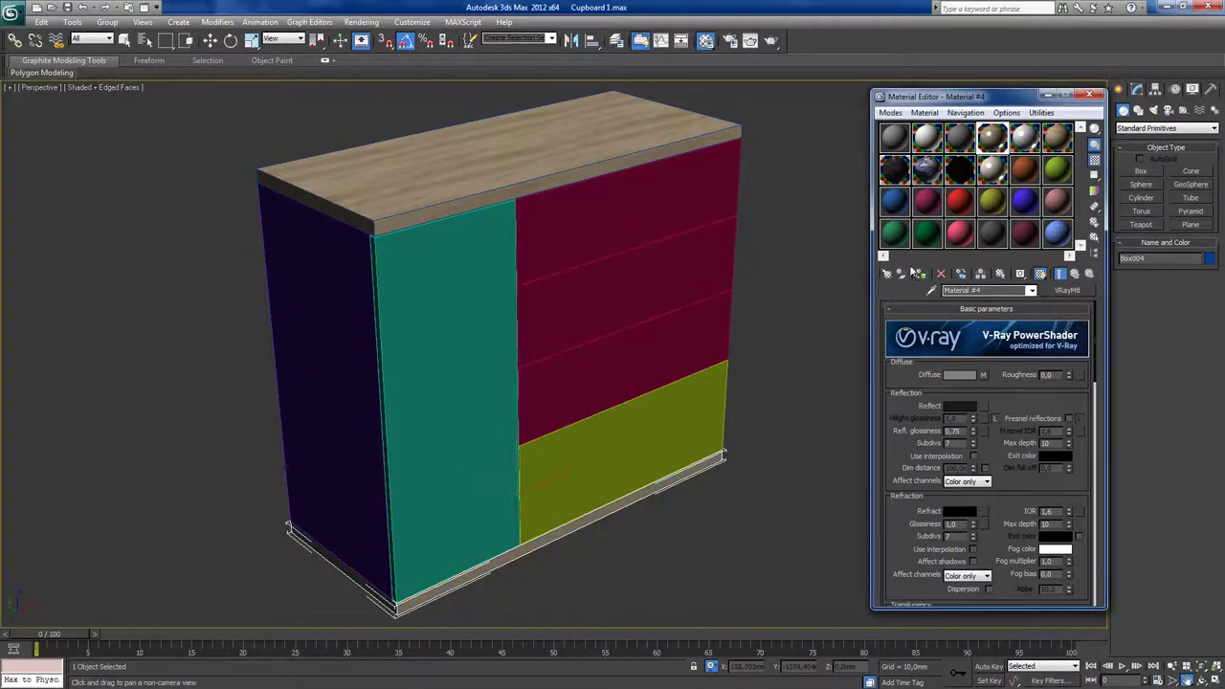
pyautogui.click(1138, 88)
pyautogui.click(1166, 124)
pyautogui.click(1153, 547)
pyautogui.click(1140, 325)
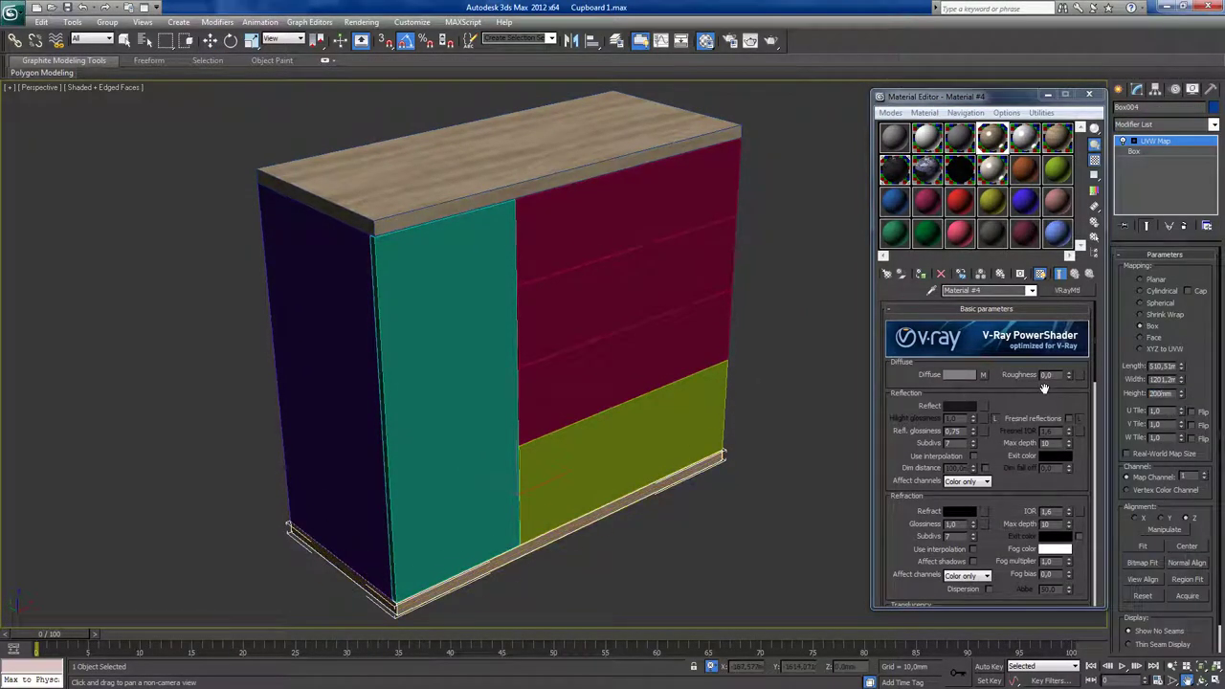
# Step: Give the left side panel wood with Box UVW mapping and a smaller texture scale
pyautogui.click(339, 265)
pyautogui.keyDown('alt'); pyautogui.moveTo(339, 504); pyautogui.dragTo(544, 329, button='middle'); pyautogui.keyUp('alt')
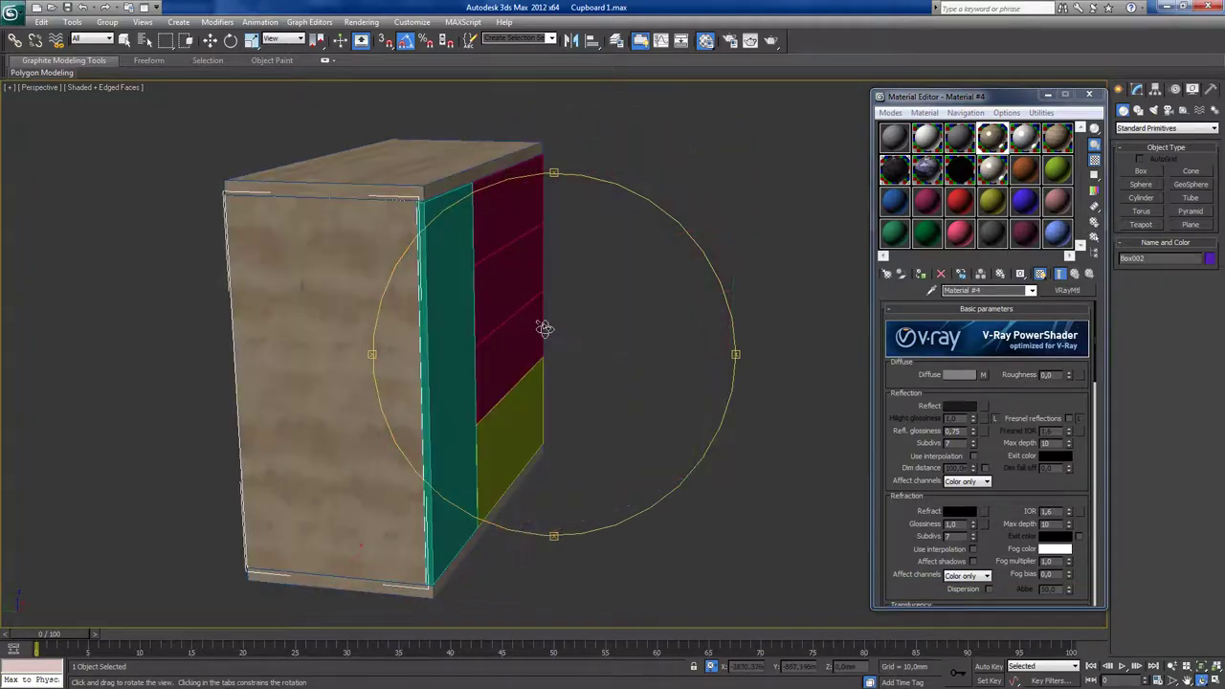
pyautogui.click(1138, 88)
pyautogui.click(1166, 125)
pyautogui.click(1163, 497)
pyautogui.click(1141, 326)
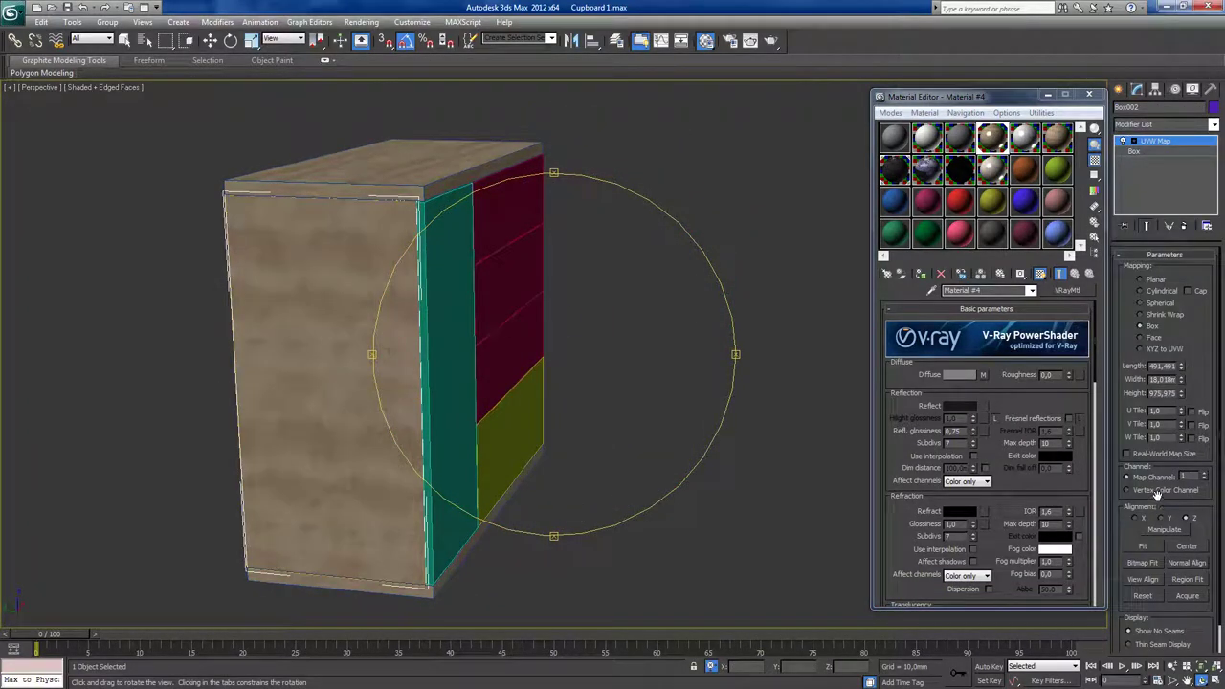
pyautogui.moveTo(1179, 368); pyautogui.dragTo(1174, 412)
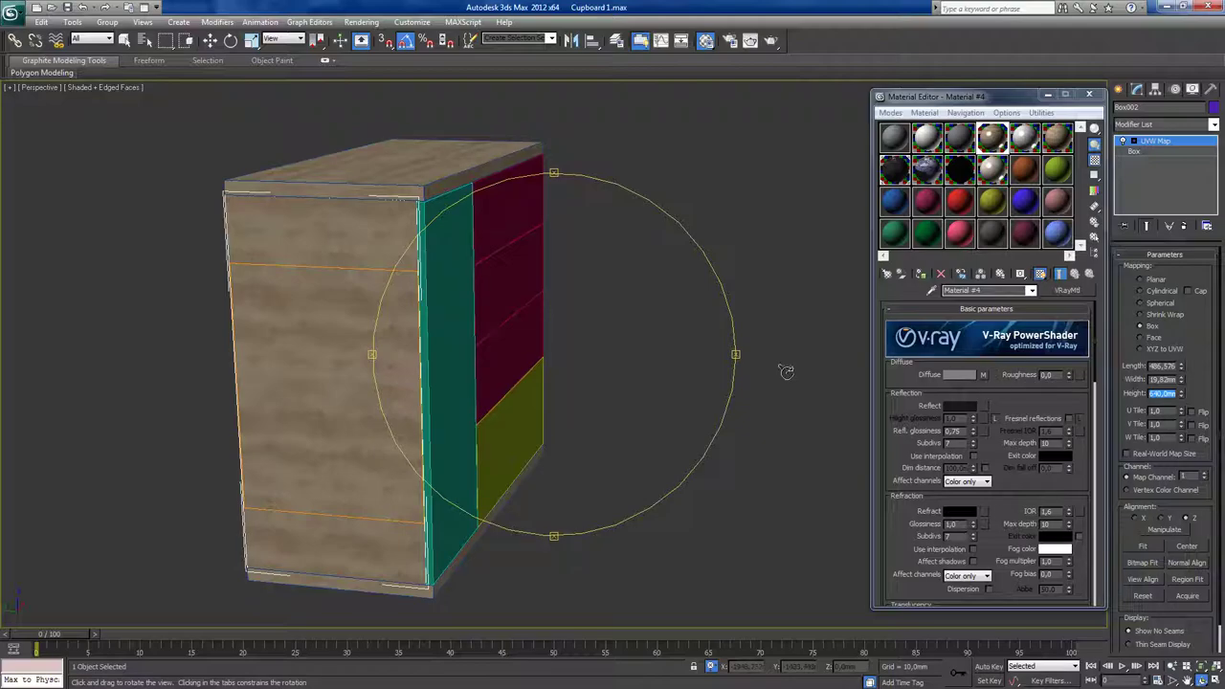
# Step: Add UVW mapping to the right side panel
pyautogui.moveTo(786, 372); pyautogui.dragTo(575, 353)
pyautogui.scroll(-3, 451, 274)
pyautogui.scroll(5, 569, 312)
pyautogui.click(569, 312)
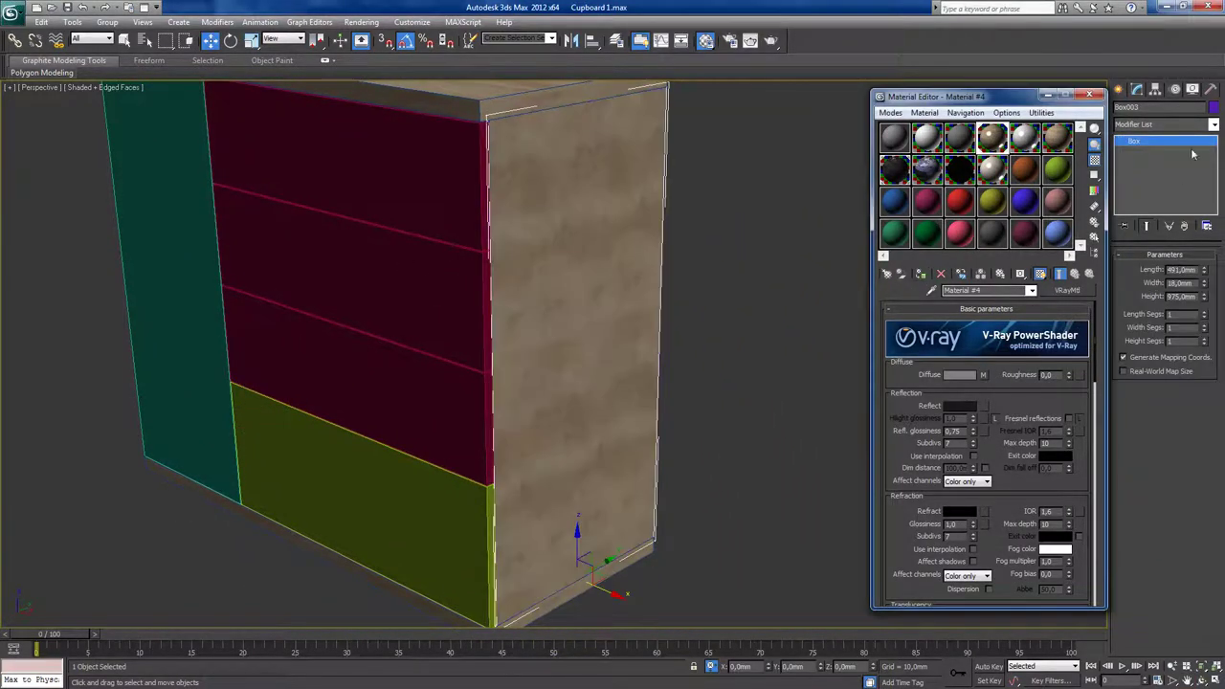
pyautogui.click(1213, 125)
pyautogui.click(1163, 495)
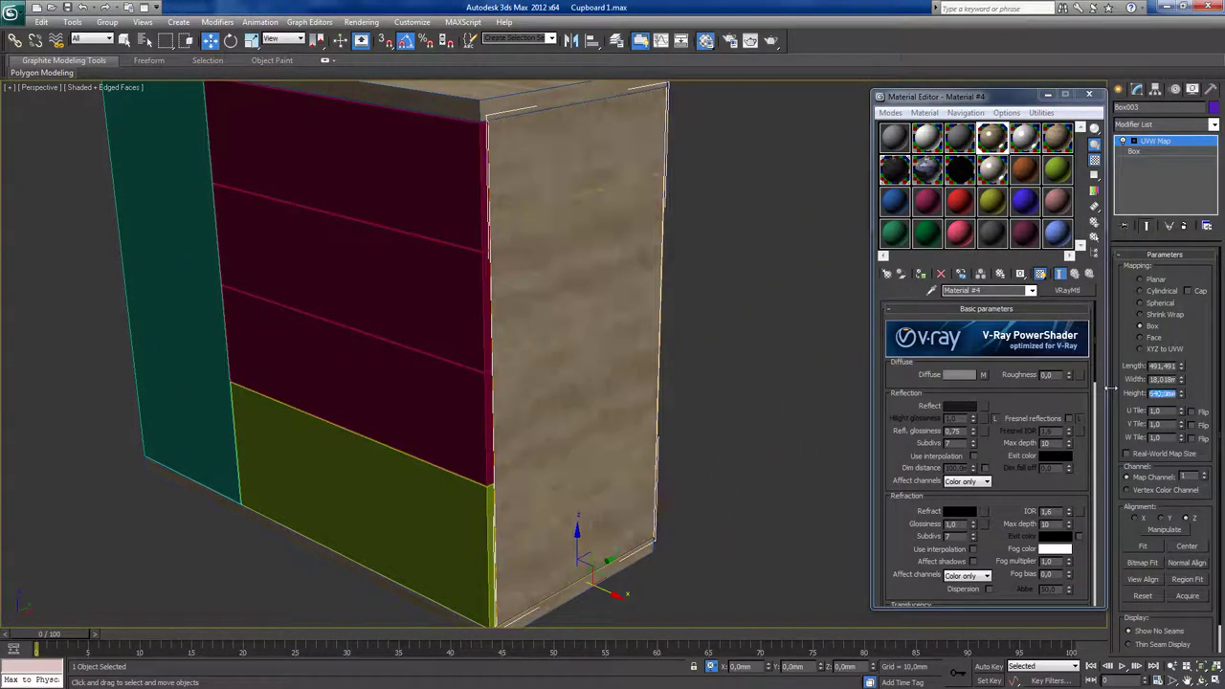
# Step: Apply wood to the back panel with UVW mapping at 640 mm height
pyautogui.keyDown('alt'); pyautogui.moveTo(575, 354); pyautogui.dragTo(387, 376, button='middle'); pyautogui.keyUp('alt')
pyautogui.scroll(-5, 386, 375)
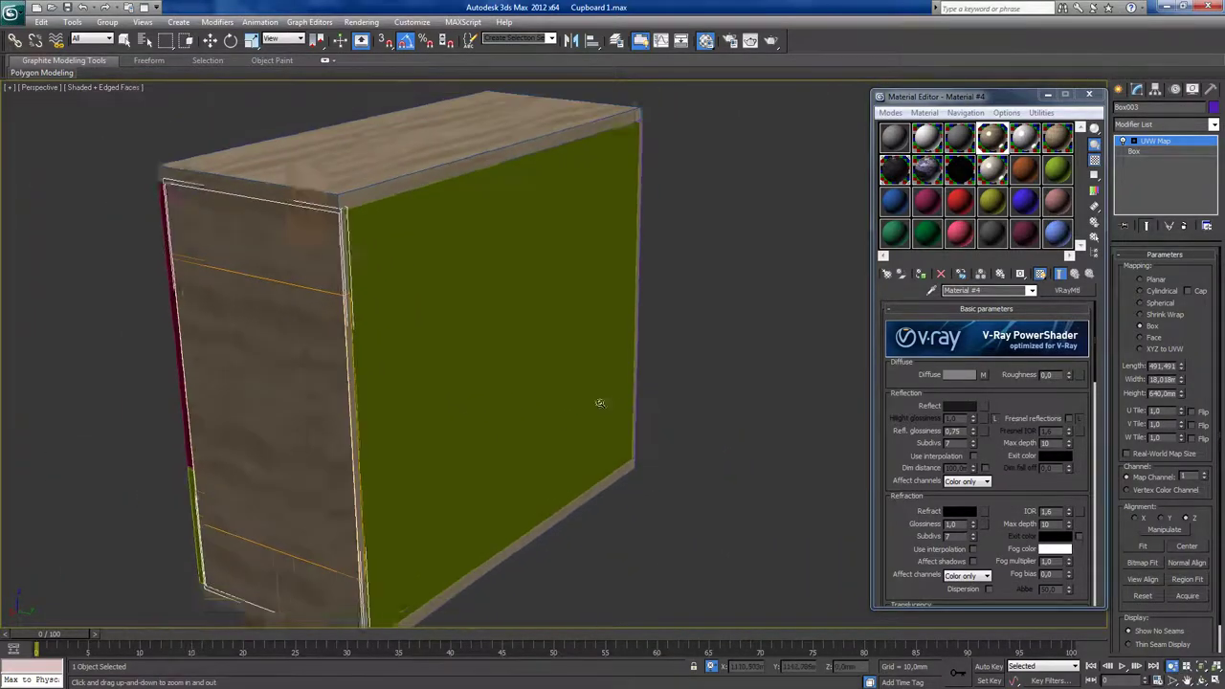
pyautogui.click(600, 405)
pyautogui.click(920, 274)
pyautogui.click(1213, 125)
pyautogui.click(1168, 497)
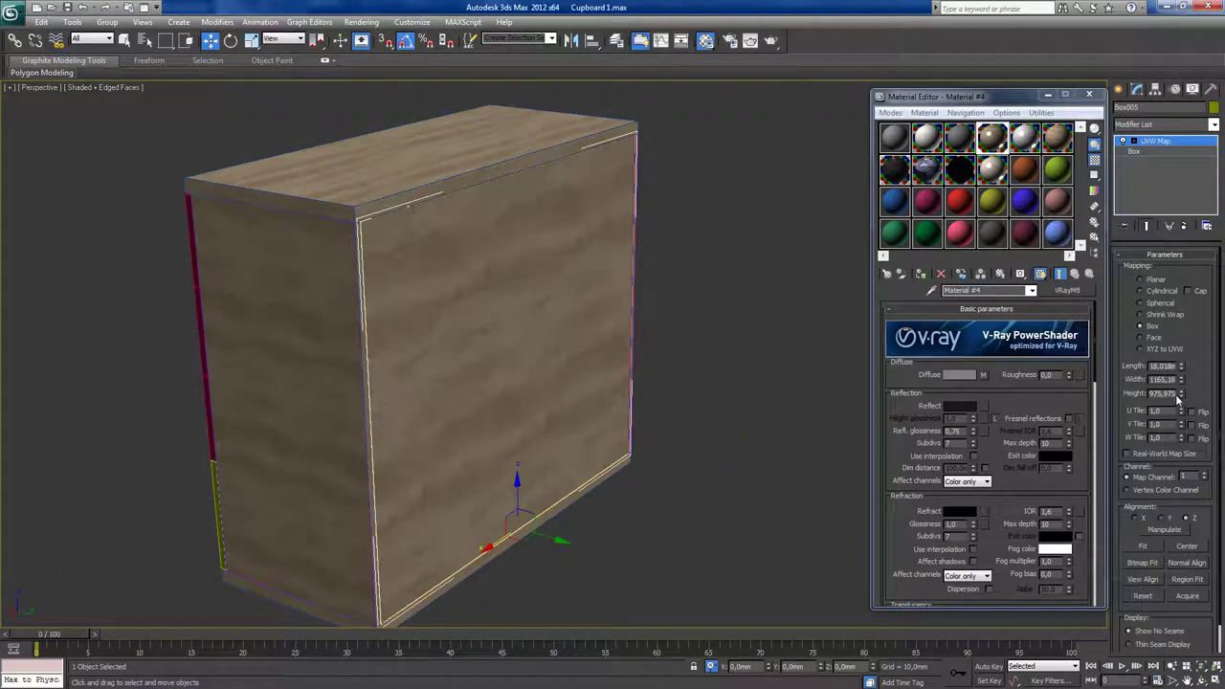
pyautogui.press('Return')
# Step: Assign the wood material to the teal door panel
pyautogui.keyDown('alt'); pyautogui.moveTo(730, 334); pyautogui.dragTo(407, 257, button='middle'); pyautogui.keyUp('alt')
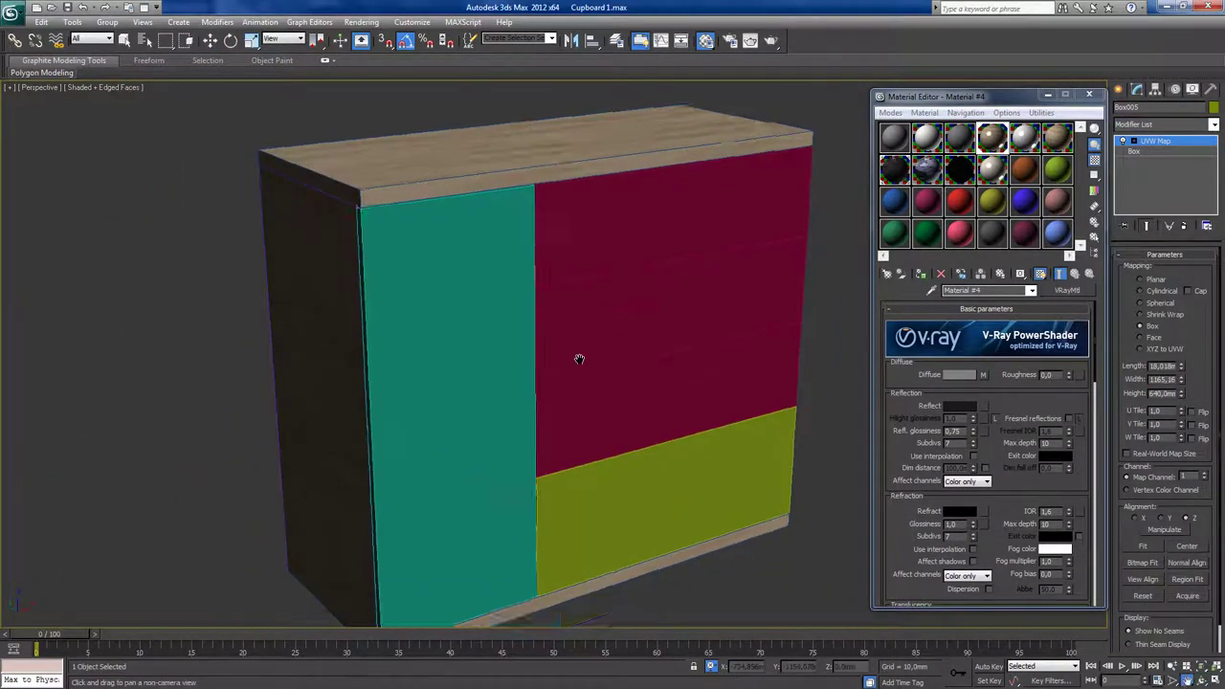
pyautogui.click(407, 256)
pyautogui.click(921, 274)
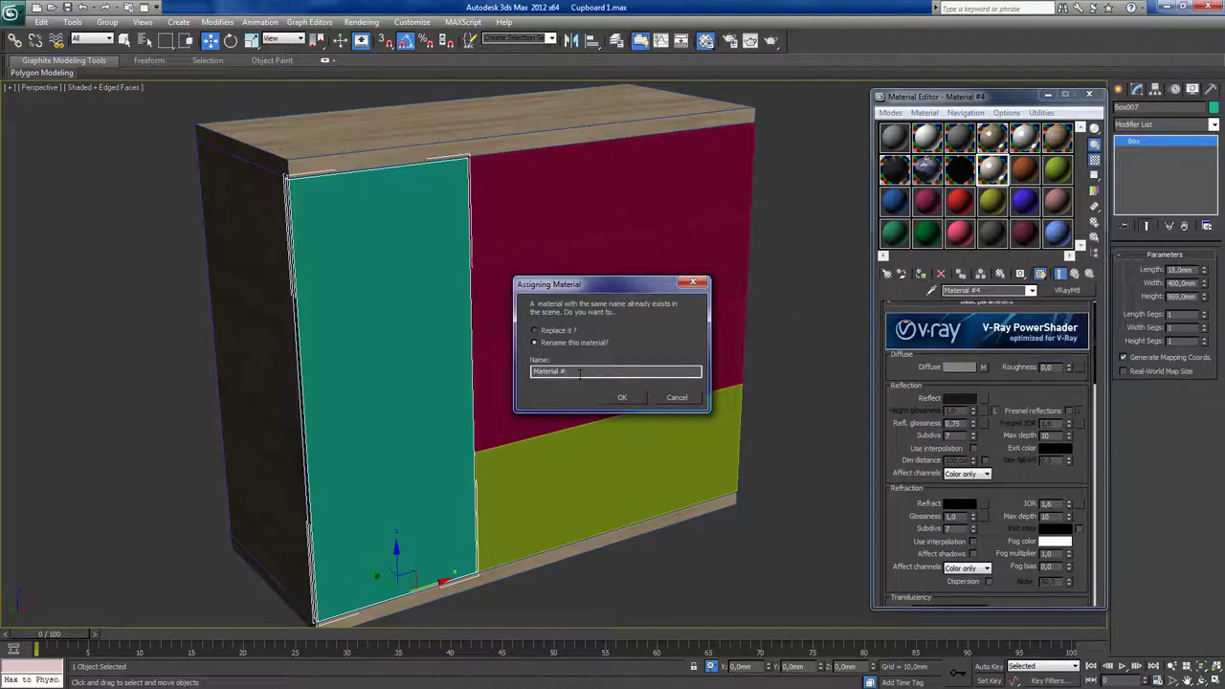
# Step: Confirm wood on the door and add UVW mapping with a 600 mm width
pyautogui.press('Return')
pyautogui.click(1213, 124)
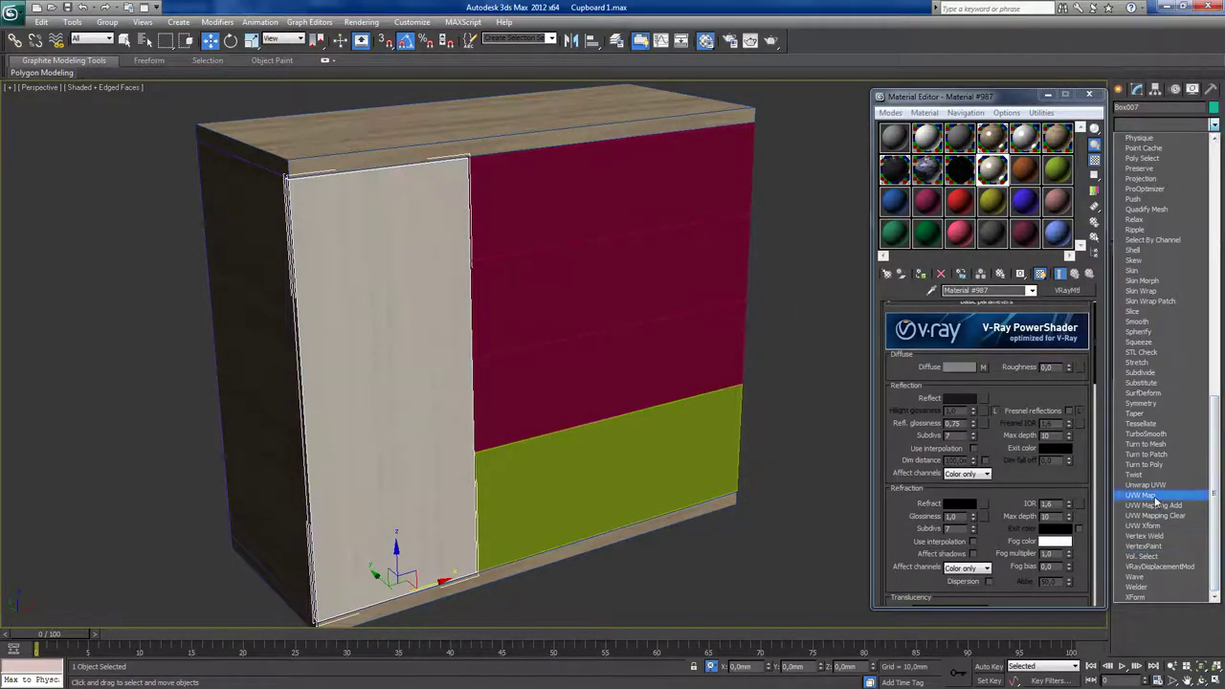
pyautogui.click(1144, 316)
pyautogui.write('600')
pyautogui.press('Return')
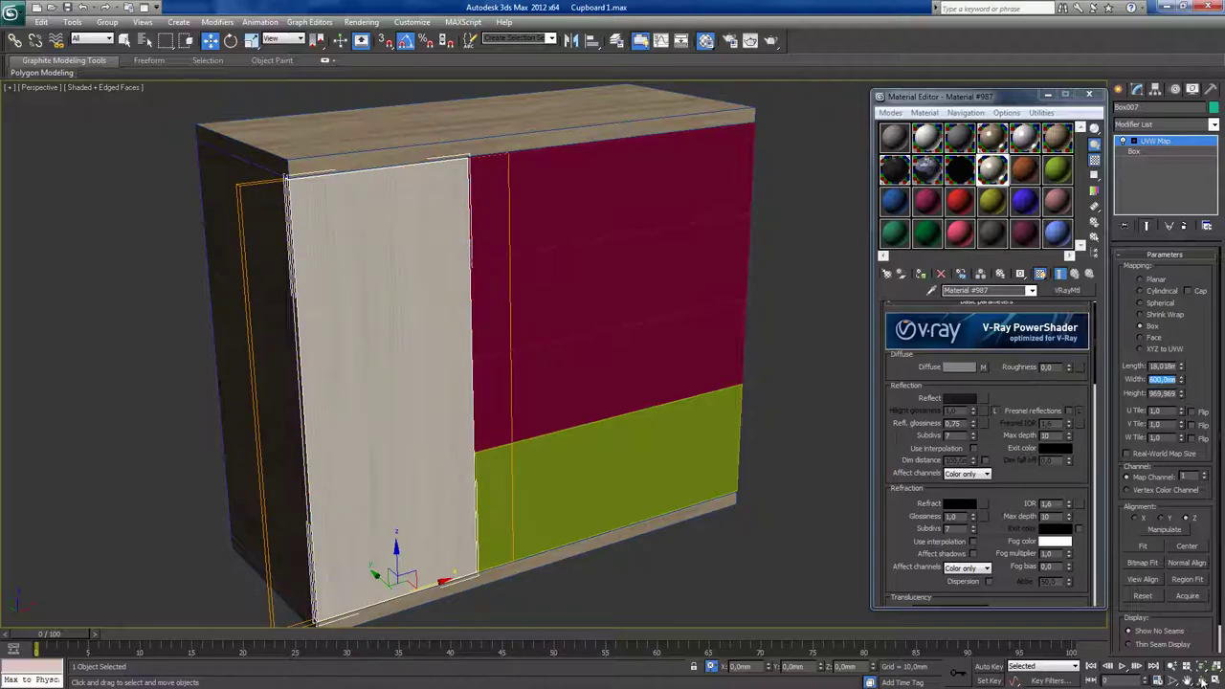
# Step: Apply wood to the lower green panel and add UVW mapping to it
pyautogui.click(734, 384)
pyautogui.click(921, 274)
pyautogui.click(1214, 125)
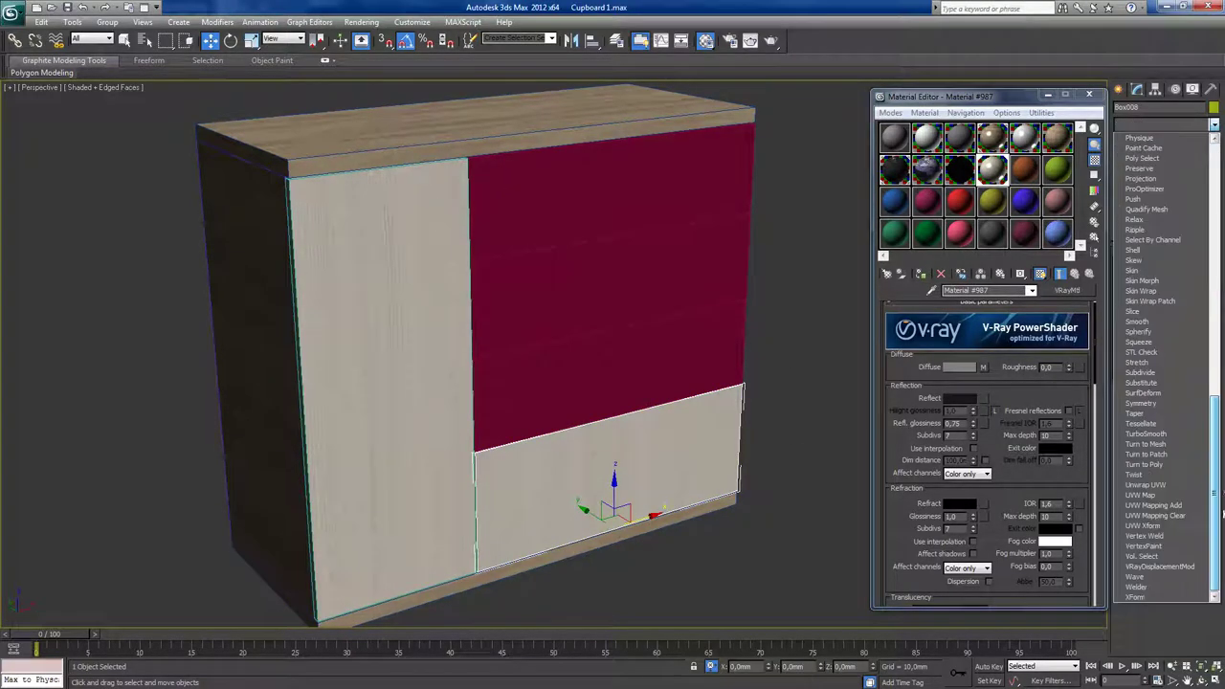
pyautogui.click(1158, 526)
pyautogui.click(1214, 125)
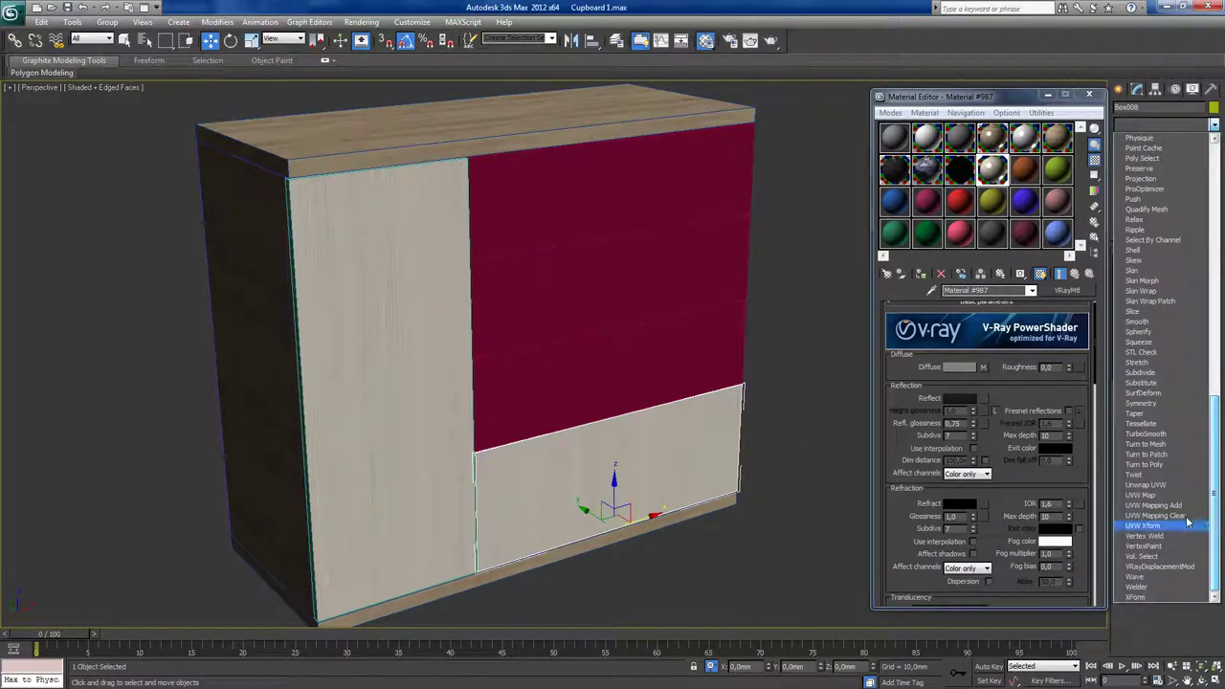
pyautogui.click(1140, 495)
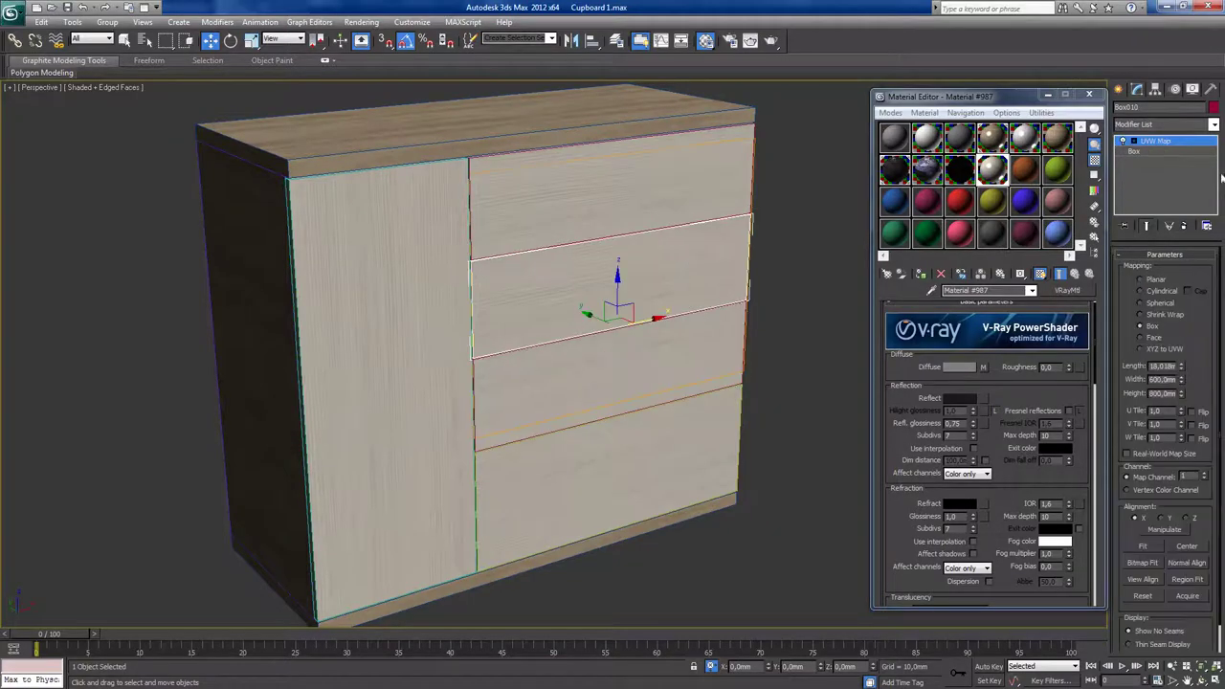
# Step: Add UVW Xform modifiers to offset the drawer fronts' grain, including the top drawer, then close the Material Editor
pyautogui.click(1214, 124)
pyautogui.click(1192, 316)
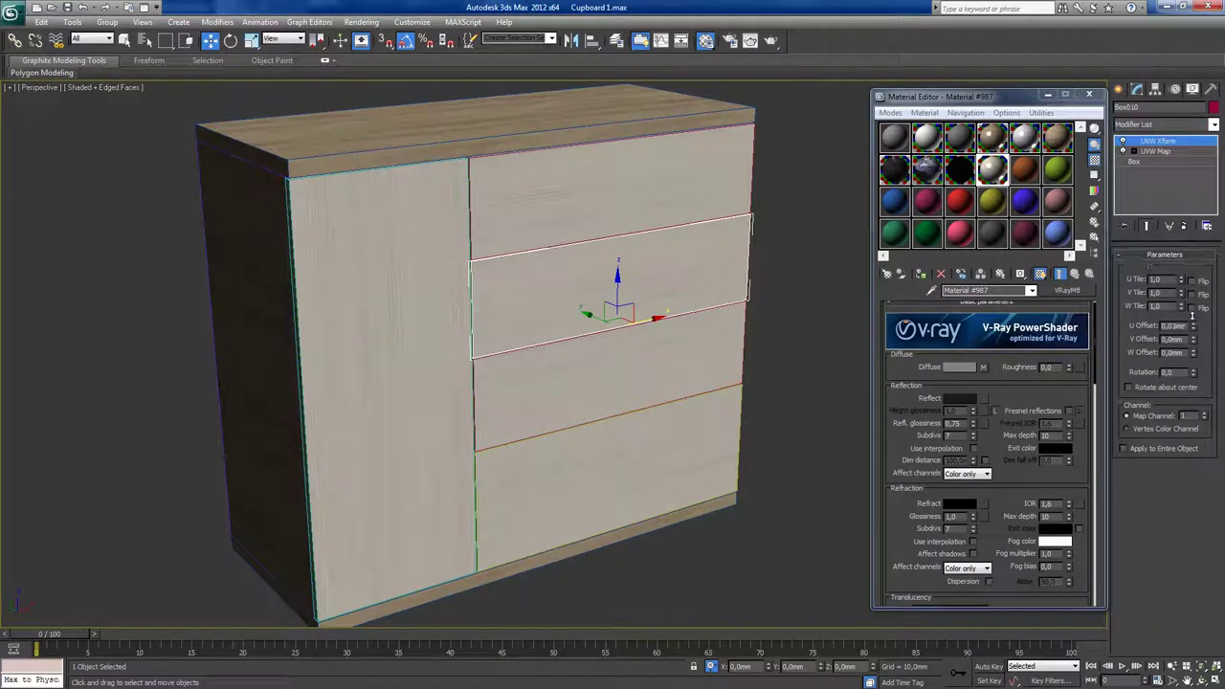
pyautogui.click(693, 186)
pyautogui.click(1214, 124)
pyautogui.moveTo(1214, 143); pyautogui.dragTo(1213, 456)
pyautogui.click(1170, 528)
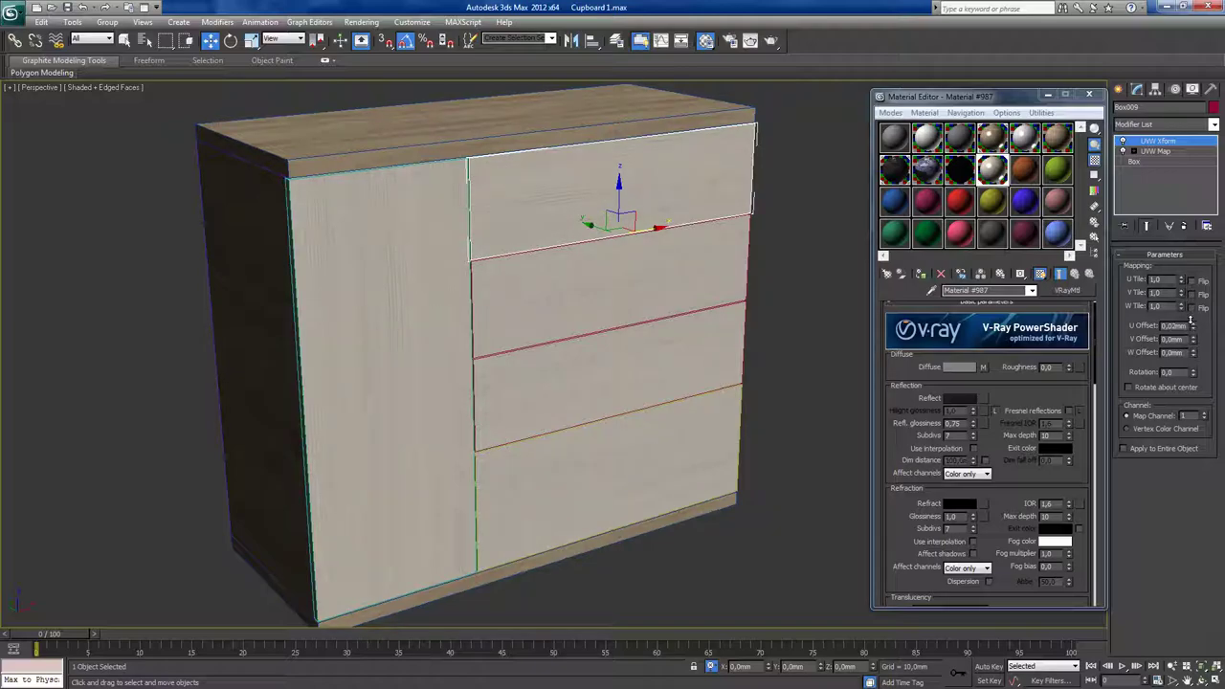
pyautogui.click(1118, 89)
# Step: Convert the cupboard's top board to Editable Poly and chamfer its edges 2 mm
pyautogui.click(1089, 94)
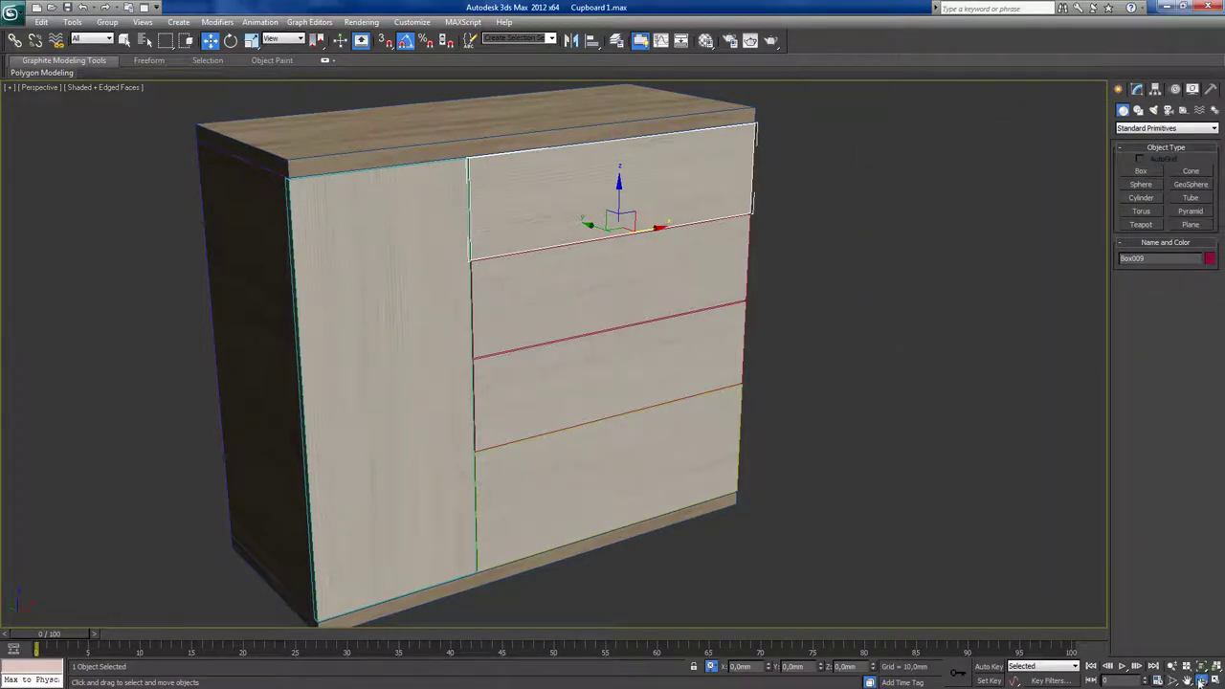
pyautogui.click(1203, 681)
pyautogui.moveTo(574, 287)
pyautogui.mouseDown()
pyautogui.moveTo(491, 286)
pyautogui.moveTo(536, 192)
pyautogui.mouseUp()
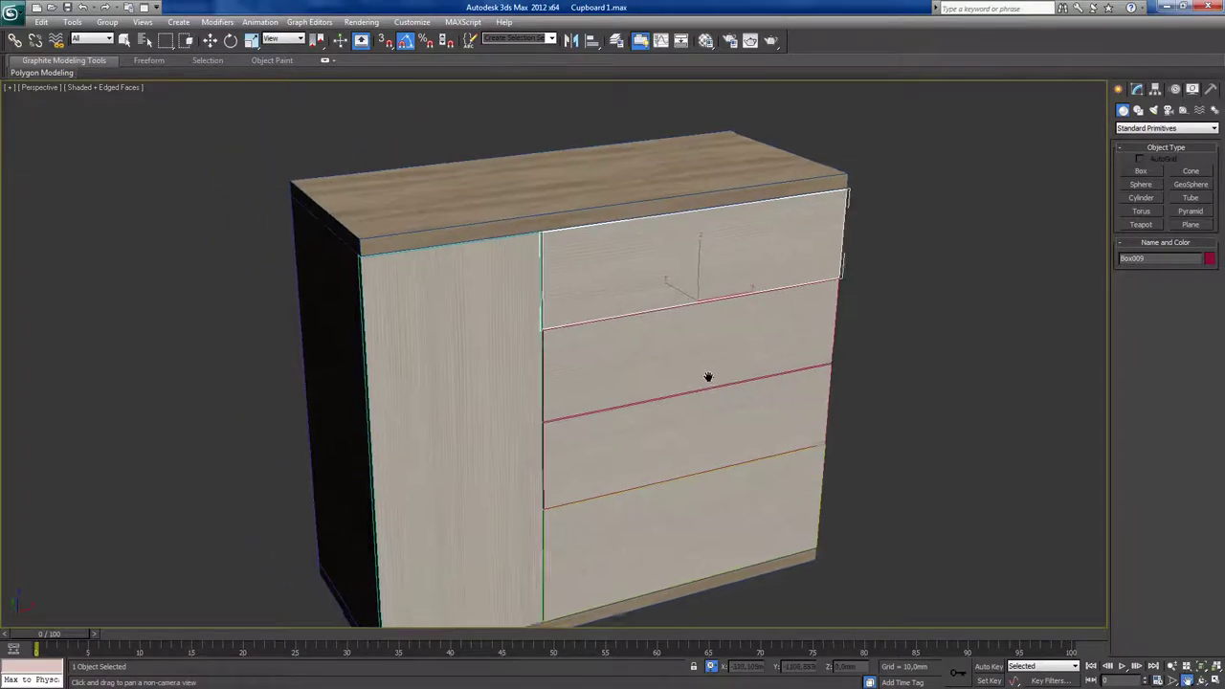
pyautogui.press('w')
pyautogui.click(536, 143)
pyautogui.click(1138, 89)
pyautogui.rightClick(619, 206)
pyautogui.click(670, 273)
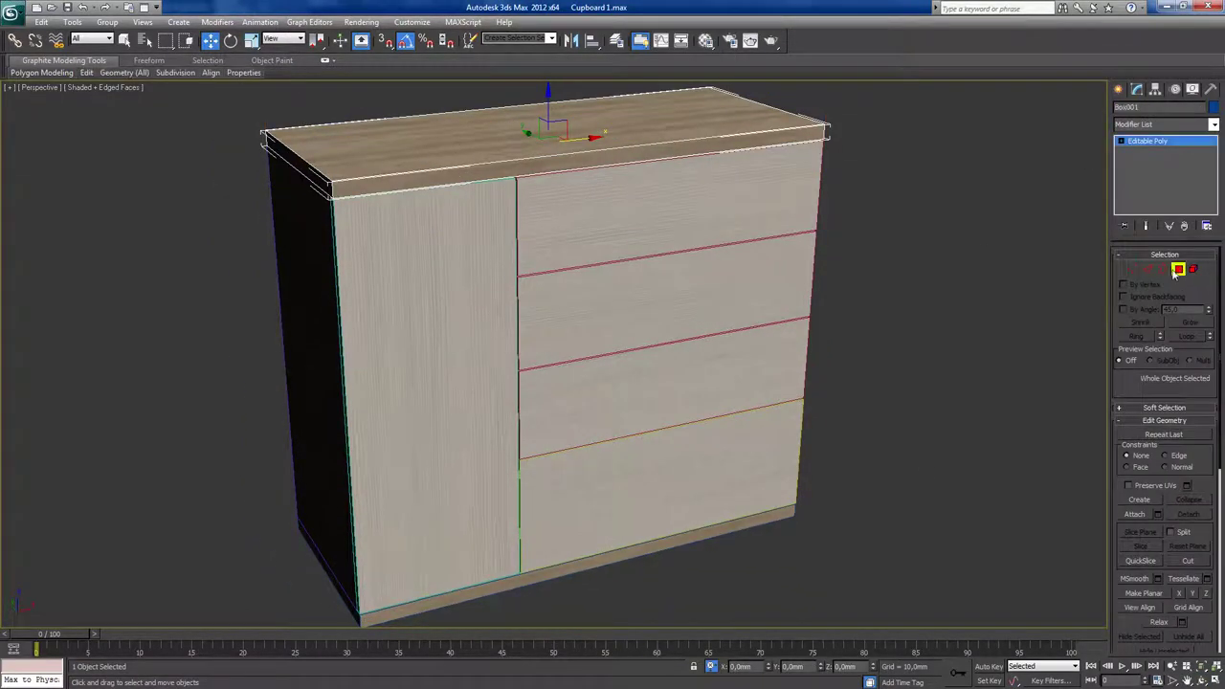
pyautogui.click(1148, 271)
pyautogui.press('F3')
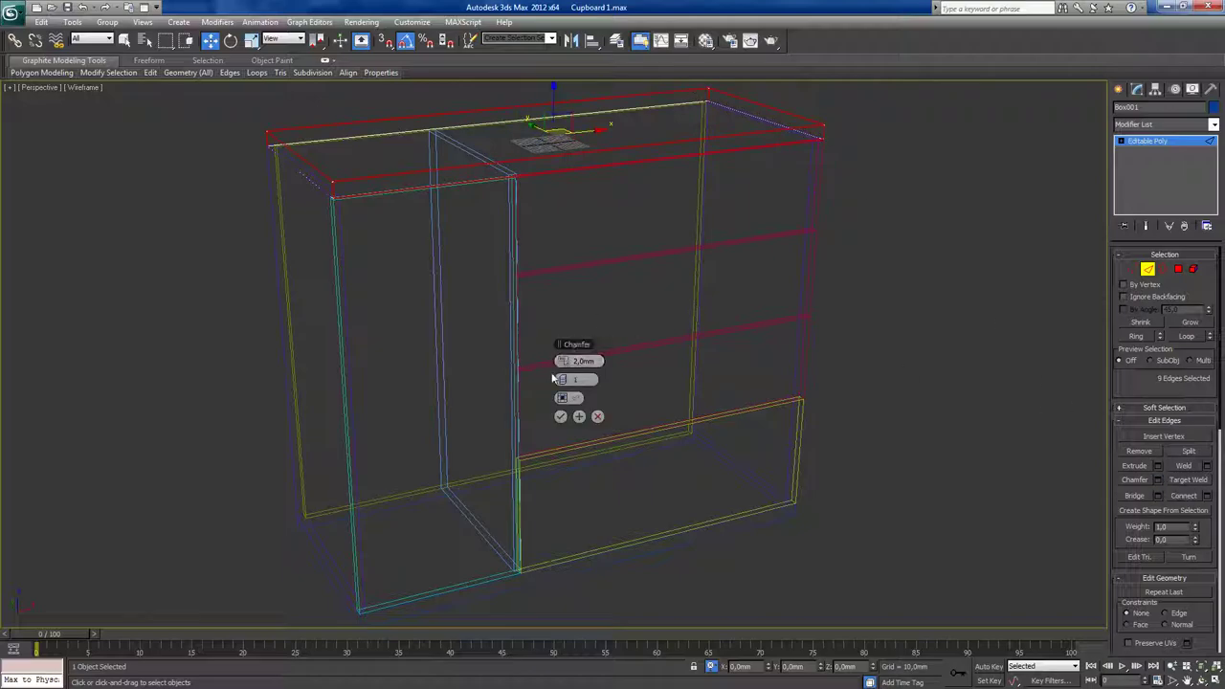
pyautogui.click(561, 416)
# Step: Convert the left side panel to Editable Poly and chamfer its edges 2 mm
pyautogui.click(1119, 89)
pyautogui.press('F3')
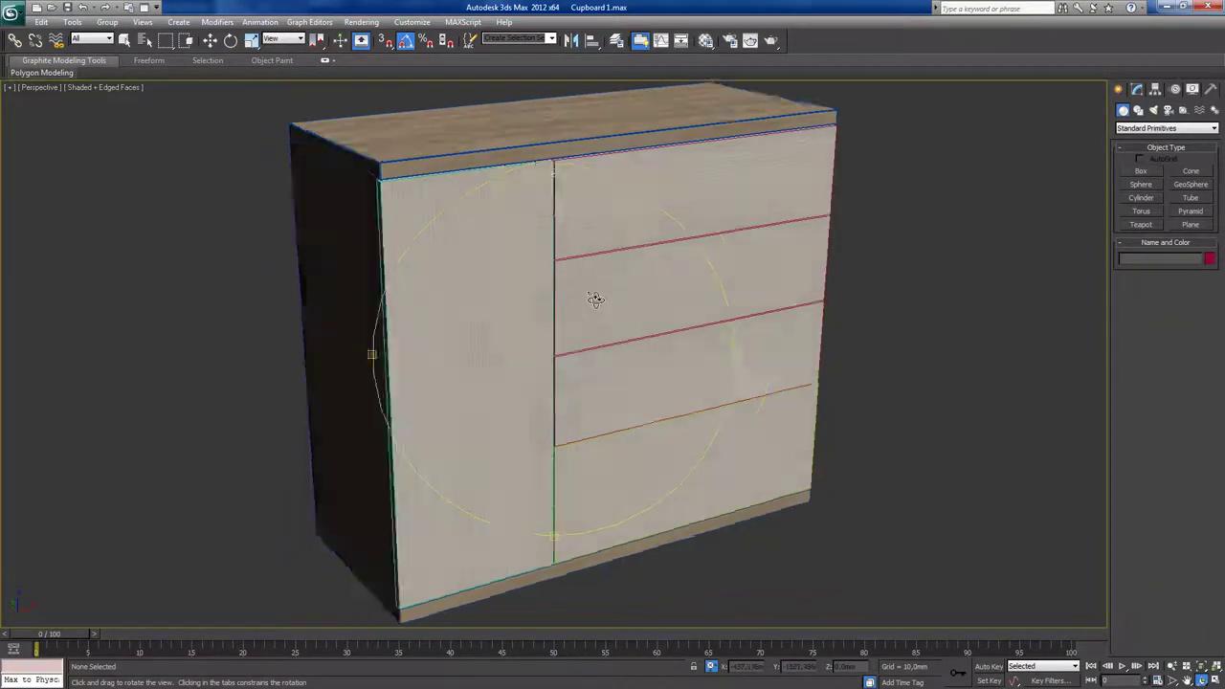
pyautogui.keyDown('alt'); pyautogui.moveTo(895, 269); pyautogui.dragTo(427, 320, button='middle'); pyautogui.keyUp('alt')
pyautogui.rightClick(427, 320)
pyautogui.click(1154, 269)
pyautogui.press('F3')
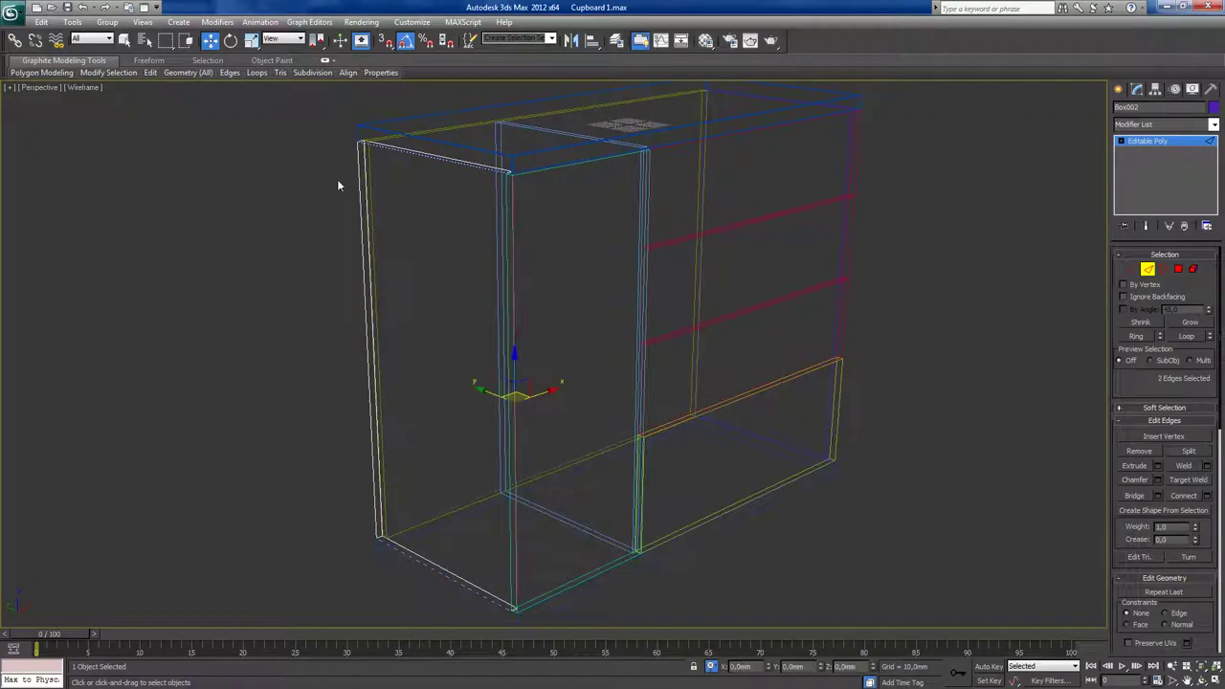
pyautogui.hotkey('ctrl', 'shift', 'e')
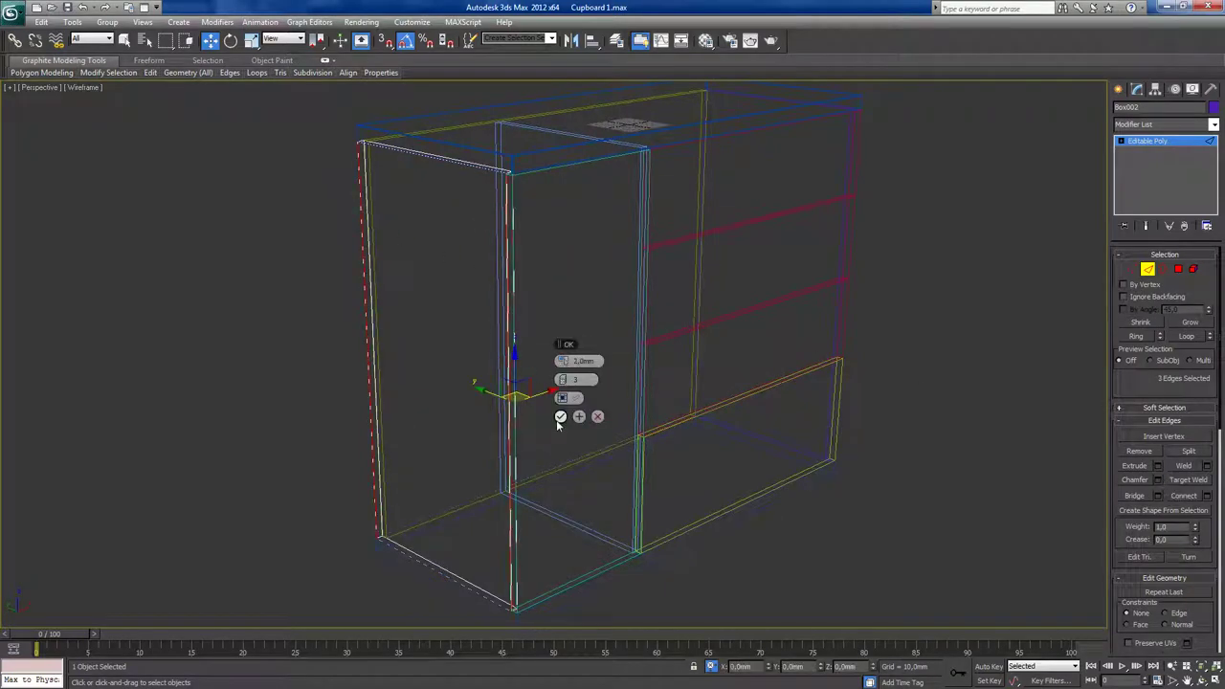
pyautogui.click(561, 417)
# Step: Convert the right side panel to Editable Poly and chamfer its vertical edges 2 mm
pyautogui.click(1119, 89)
pyautogui.press('F3')
pyautogui.hotkey('ctrl', 'r')
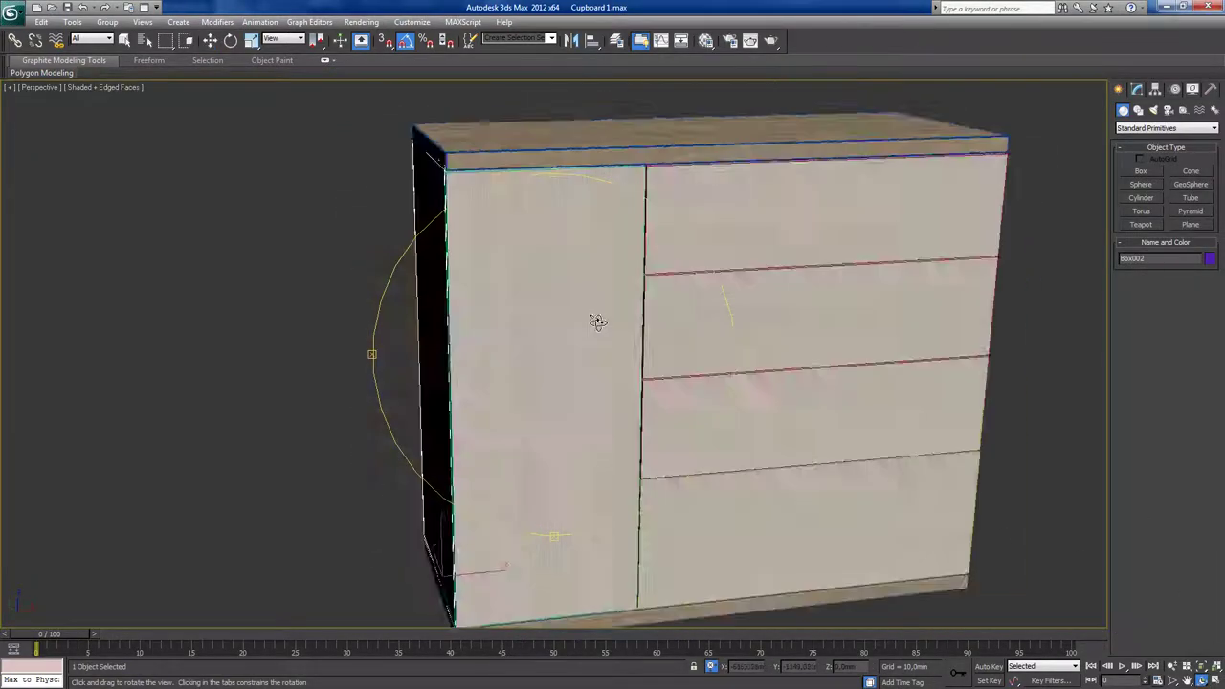
pyautogui.moveTo(596, 319); pyautogui.dragTo(588, 388)
pyautogui.press('F3')
pyautogui.rightClick(561, 334)
pyautogui.click(547, 465)
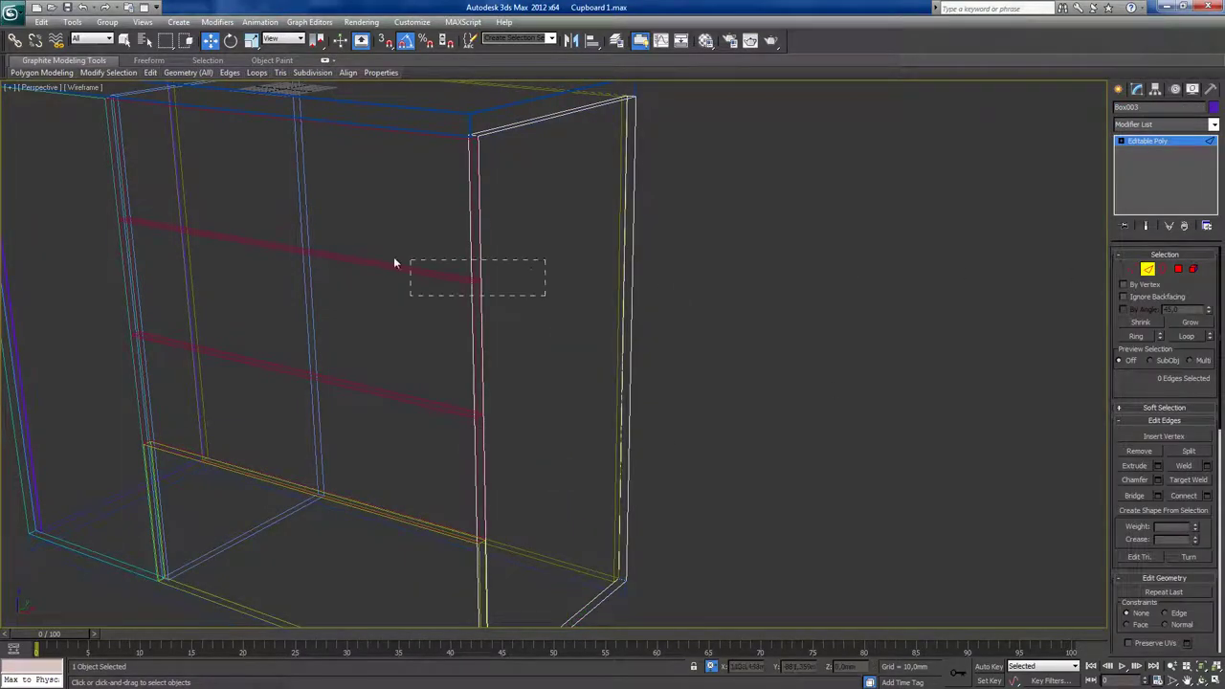
pyautogui.moveTo(547, 296); pyautogui.dragTo(397, 265)
pyautogui.hotkey('ctrl', 'shift', 'e')
pyautogui.click(561, 416)
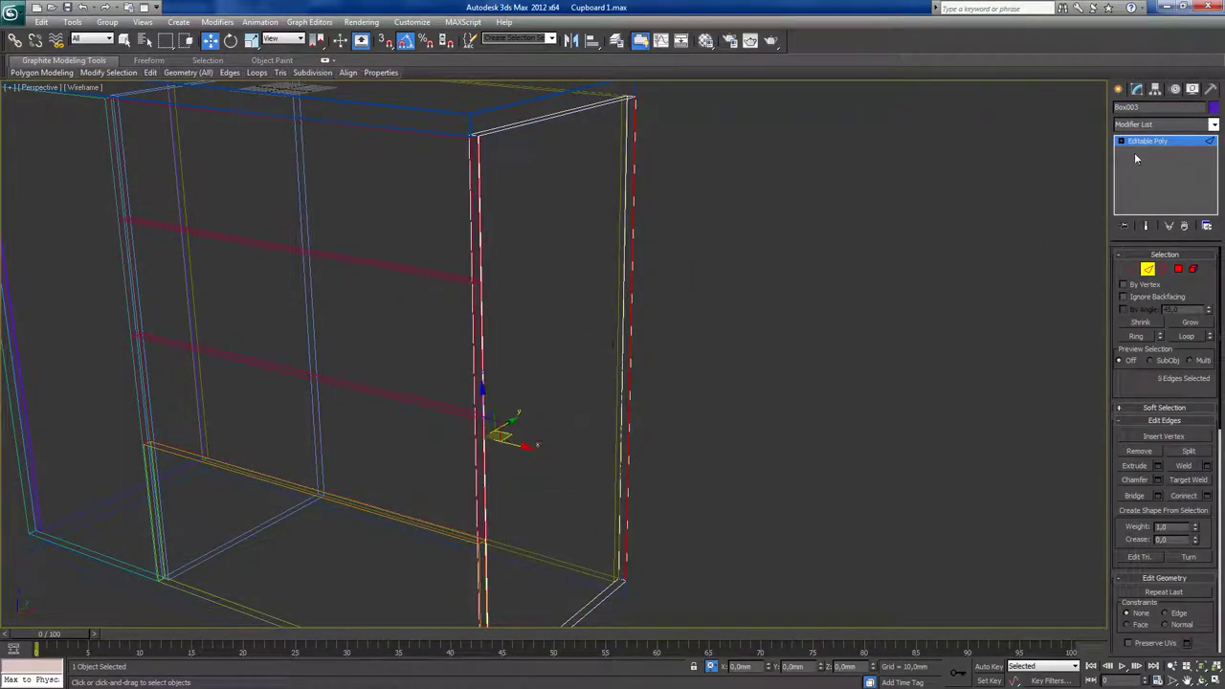
# Step: Convert the base board to Editable Poly and chamfer its edges 2 mm
pyautogui.click(1119, 89)
pyautogui.press('F3')
pyautogui.moveTo(904, 323)
pyautogui.keyDown('alt'); pyautogui.mouseDown(button='middle')
pyautogui.moveTo(618, 391)
pyautogui.moveTo(727, 513)
pyautogui.mouseUp(button='middle'); pyautogui.keyUp('alt')
pyautogui.press('F3')
pyautogui.click(727, 513)
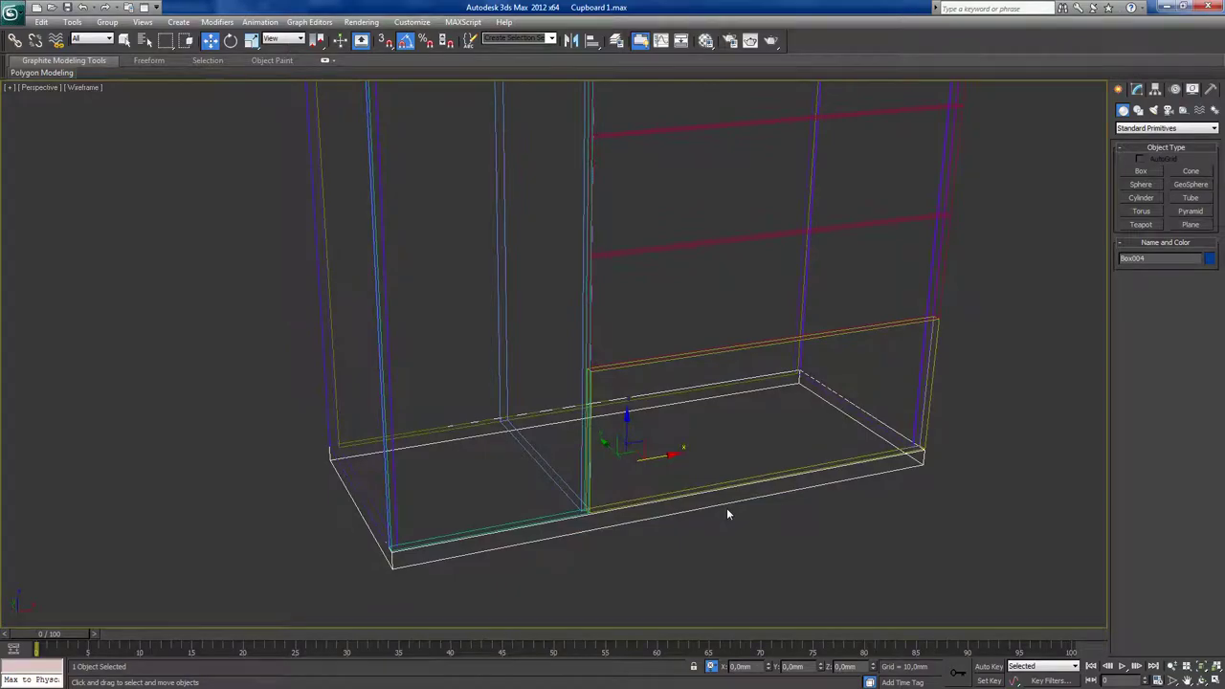
pyautogui.rightClick(727, 508)
pyautogui.click(675, 674)
pyautogui.press('2')
pyautogui.moveTo(952, 503)
pyautogui.mouseDown()
pyautogui.moveTo(897, 470)
pyautogui.moveTo(342, 542)
pyautogui.mouseUp()
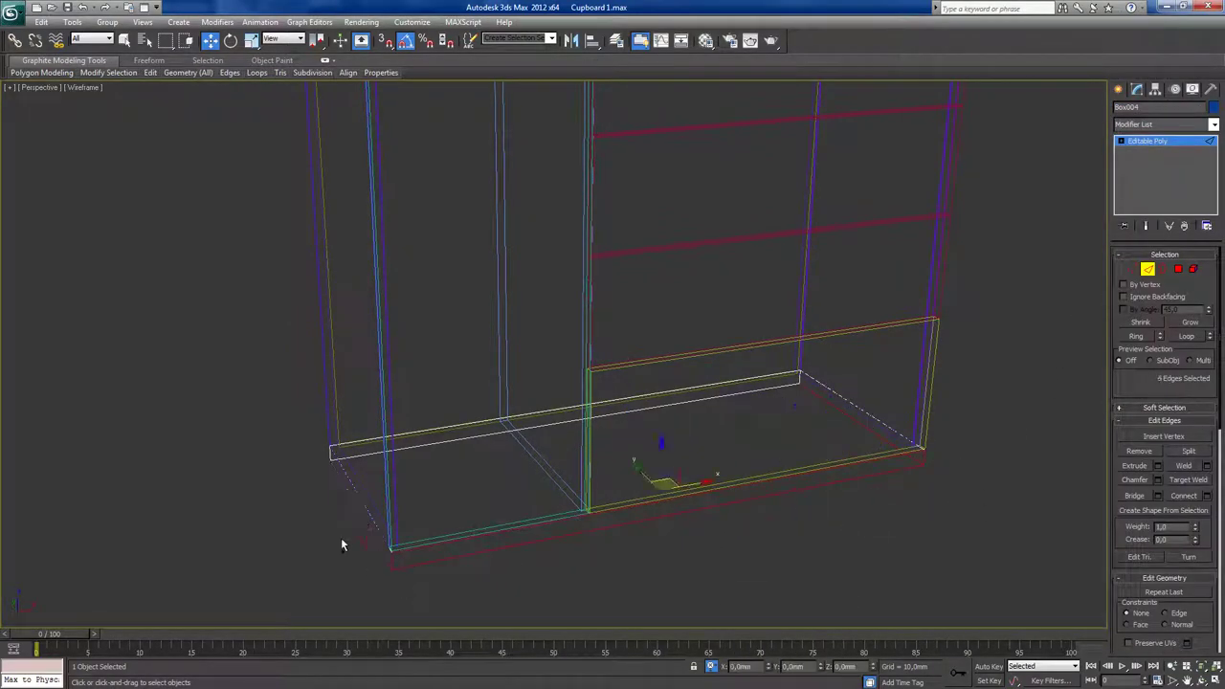
pyautogui.click(1157, 479)
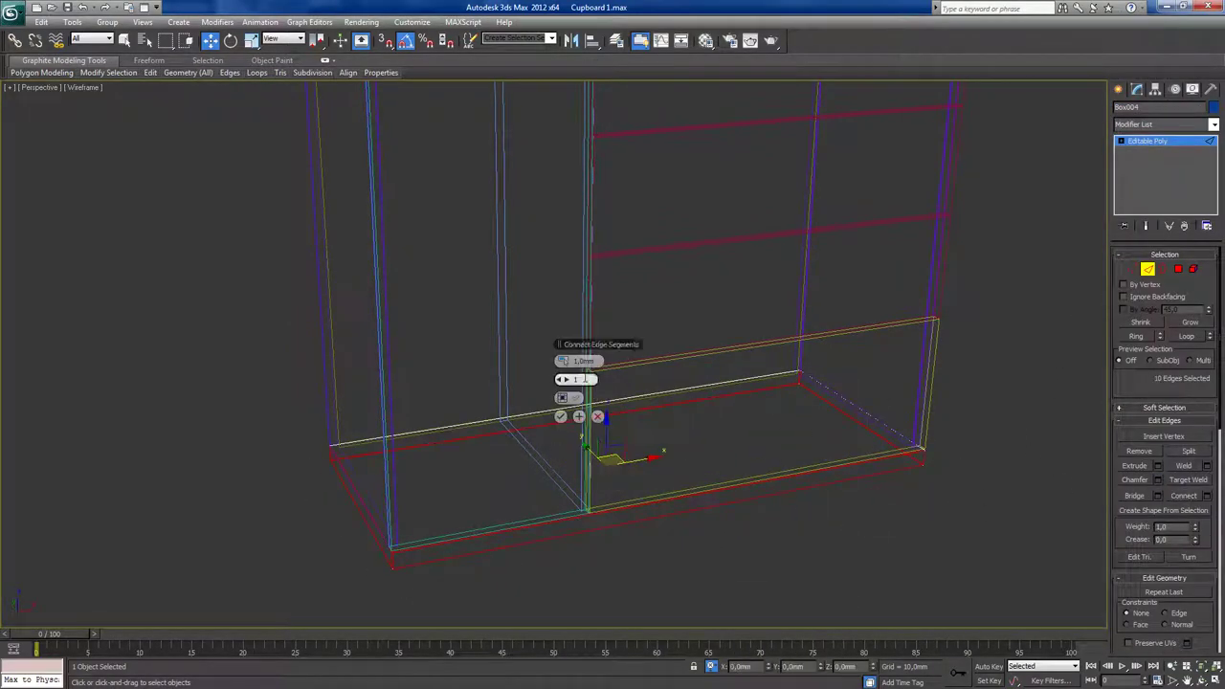
pyautogui.click(561, 418)
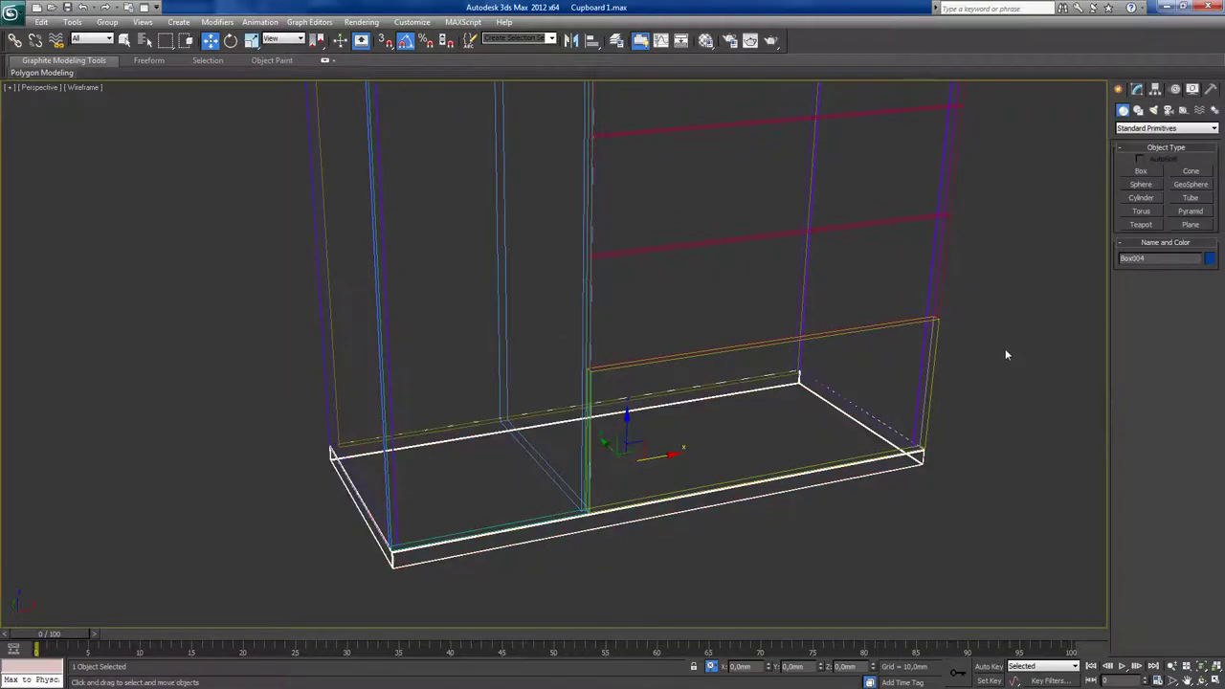
# Step: Select all edges of the door panel and chamfer them 2 mm
pyautogui.press('F3')
pyautogui.scroll(5, 588, 349)
pyautogui.moveTo(536, 403); pyautogui.dragTo(587, 349, button='middle')
pyautogui.scroll(-5, 588, 349)
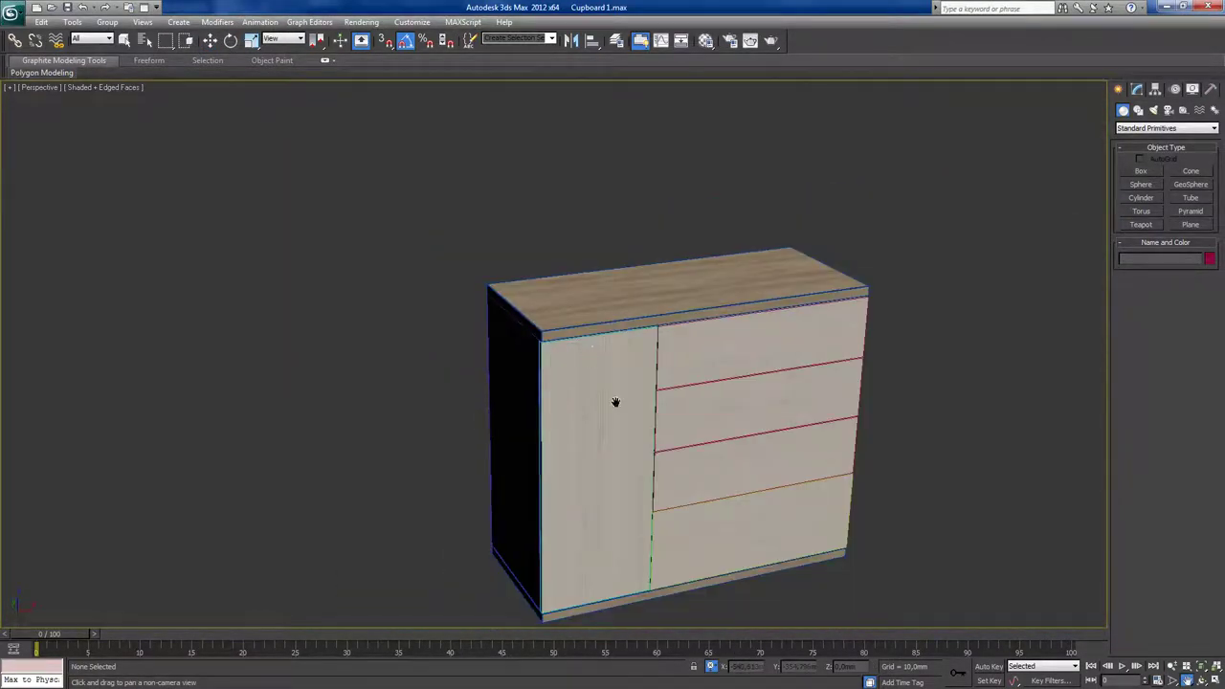
pyautogui.moveTo(616, 402)
pyautogui.keyDown('alt'); pyautogui.mouseDown(button='middle')
pyautogui.moveTo(670, 364)
pyautogui.moveTo(578, 383)
pyautogui.mouseUp(button='middle'); pyautogui.keyUp('alt')
pyautogui.scroll(3, 603, 388)
pyautogui.scroll(-1, 604, 388)
pyautogui.click(548, 343)
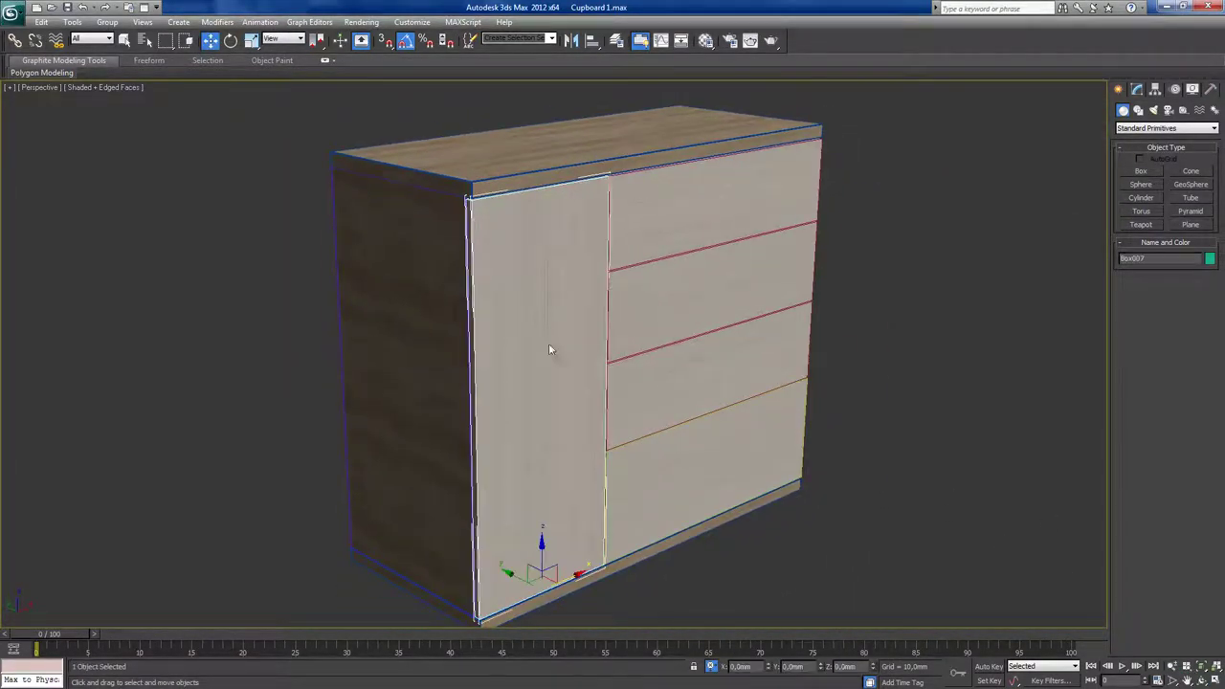
pyautogui.click(1137, 88)
pyautogui.press('2')
pyautogui.moveTo(698, 623); pyautogui.dragTo(372, 432)
pyautogui.click(1159, 480)
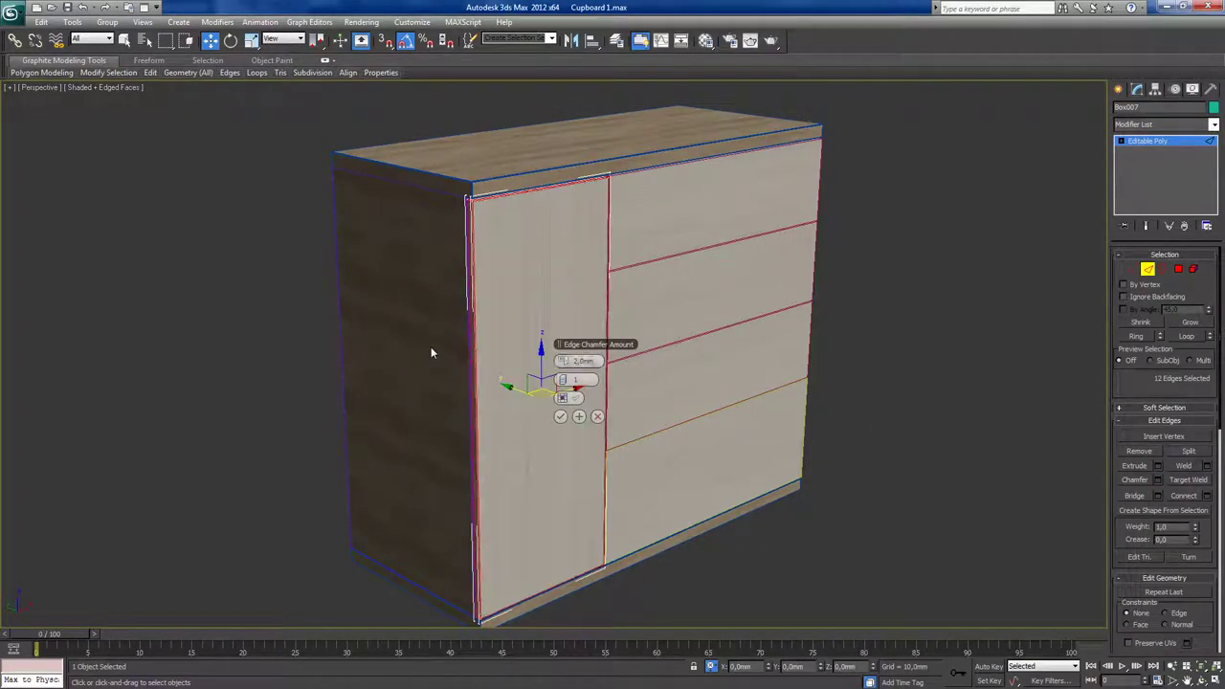
# Step: Chamfer the edges of the top and second drawer fronts 2 mm
pyautogui.click(561, 413)
pyautogui.rightClick(720, 213)
pyautogui.click(686, 342)
pyautogui.moveTo(977, 355); pyautogui.dragTo(532, 111)
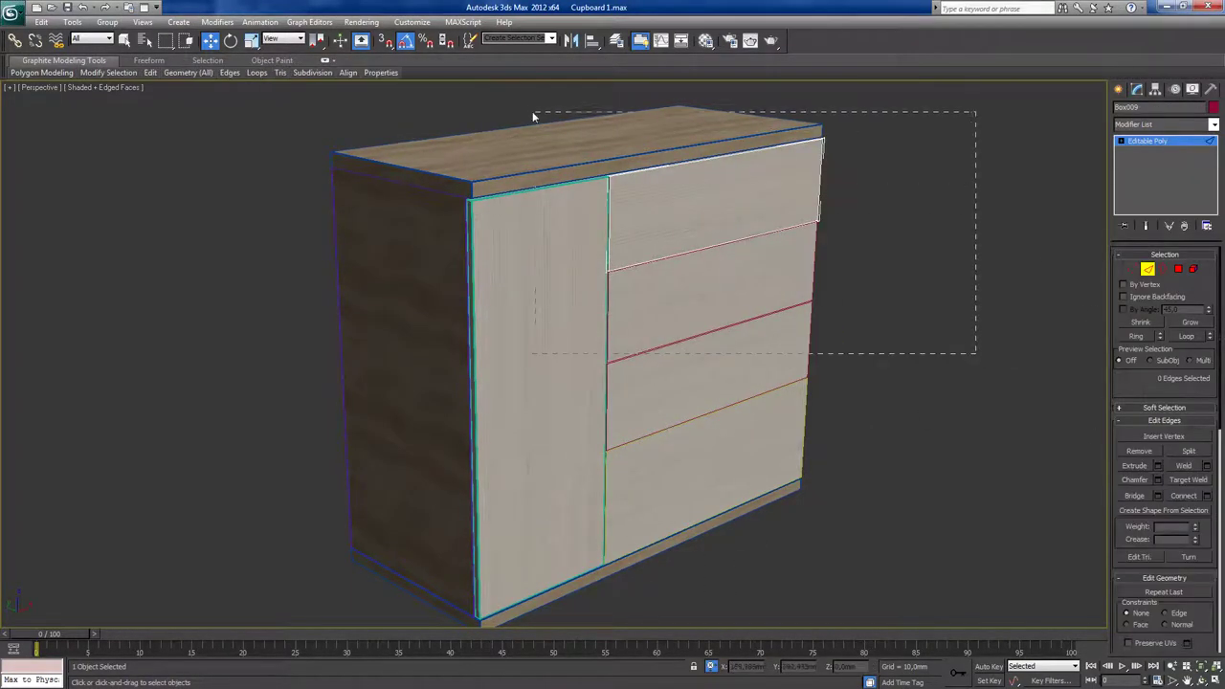
pyautogui.click(1206, 496)
pyautogui.click(561, 380)
pyautogui.click(561, 416)
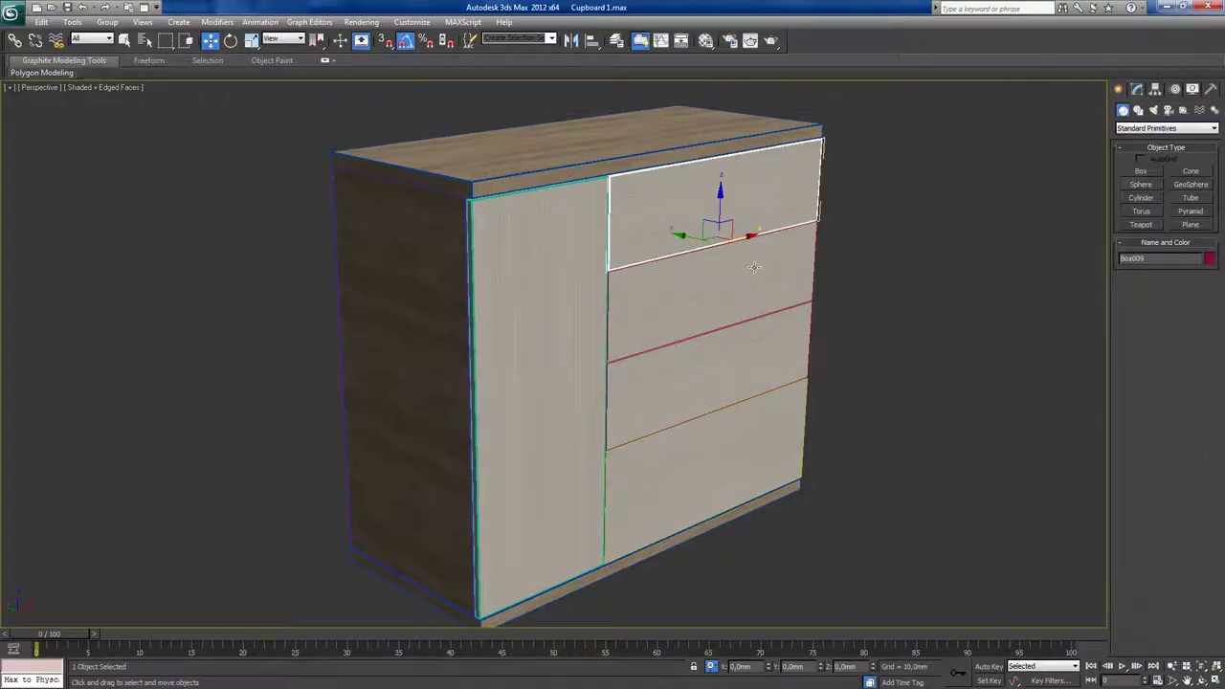
pyautogui.click(1159, 481)
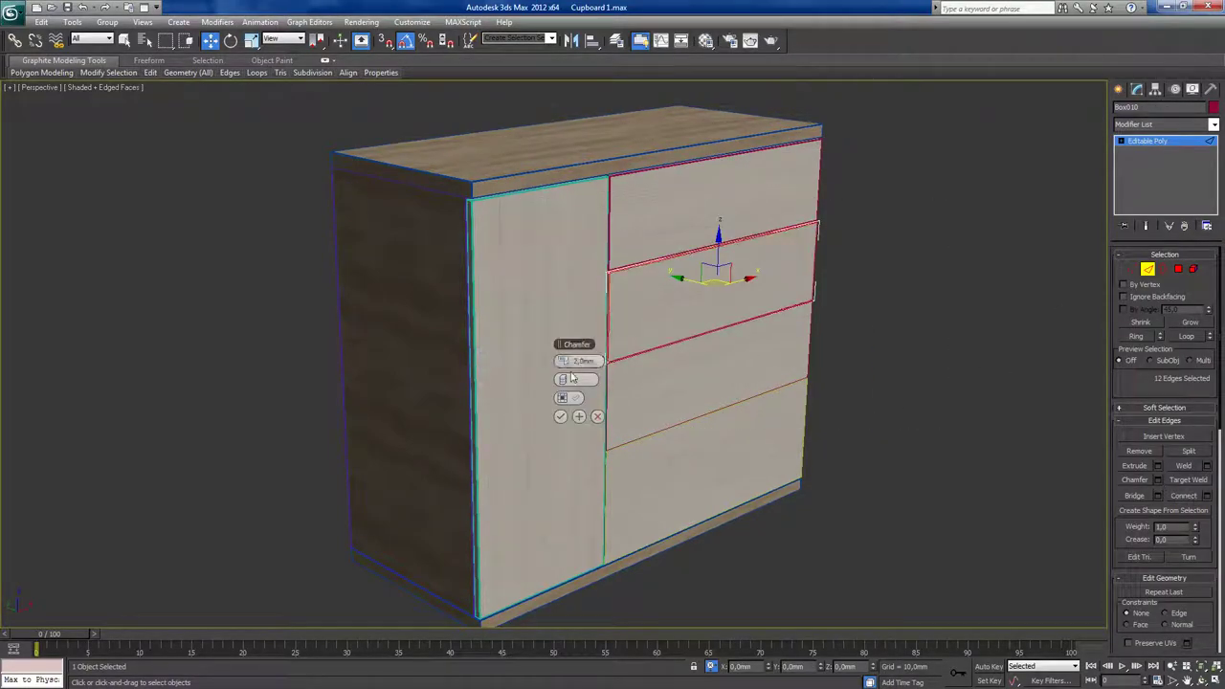
pyautogui.click(561, 417)
# Step: Convert the third drawer front to Editable Poly and chamfer all its edges 2 mm
pyautogui.click(1123, 89)
pyautogui.rightClick(772, 459)
pyautogui.click(794, 456)
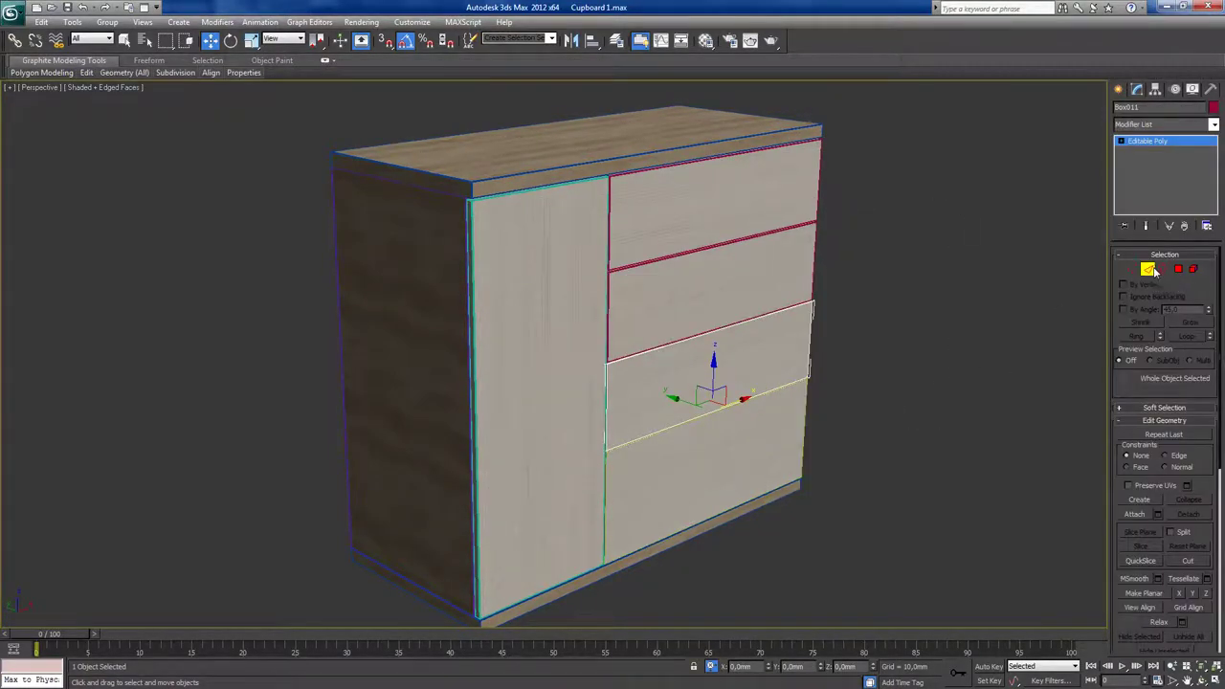
pyautogui.press('2')
pyautogui.hotkey('ctrl', 'a')
pyautogui.click(1157, 496)
pyautogui.click(561, 380)
# Step: Convert the bottom drawer front to Editable Poly and chamfer all its edges 2 mm
pyautogui.click(561, 417)
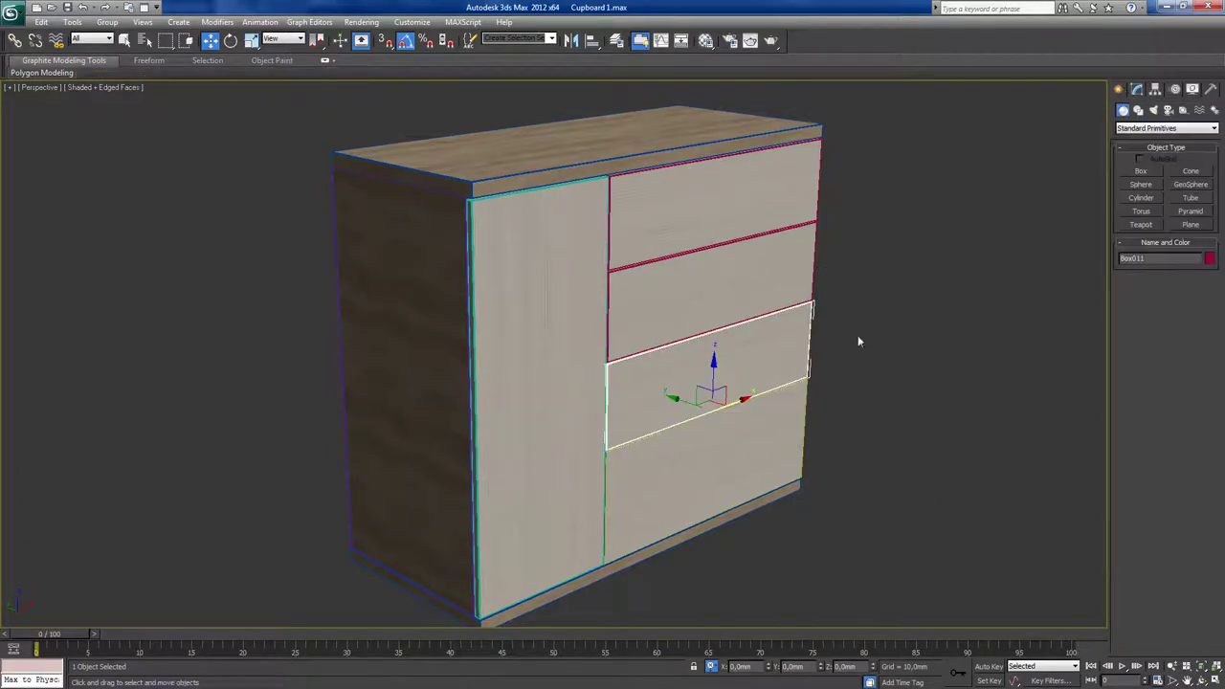
pyautogui.click(779, 536)
pyautogui.rightClick(779, 544)
pyautogui.click(728, 556)
pyautogui.press('2')
pyautogui.hotkey('ctrl', 'a')
pyautogui.click(1157, 479)
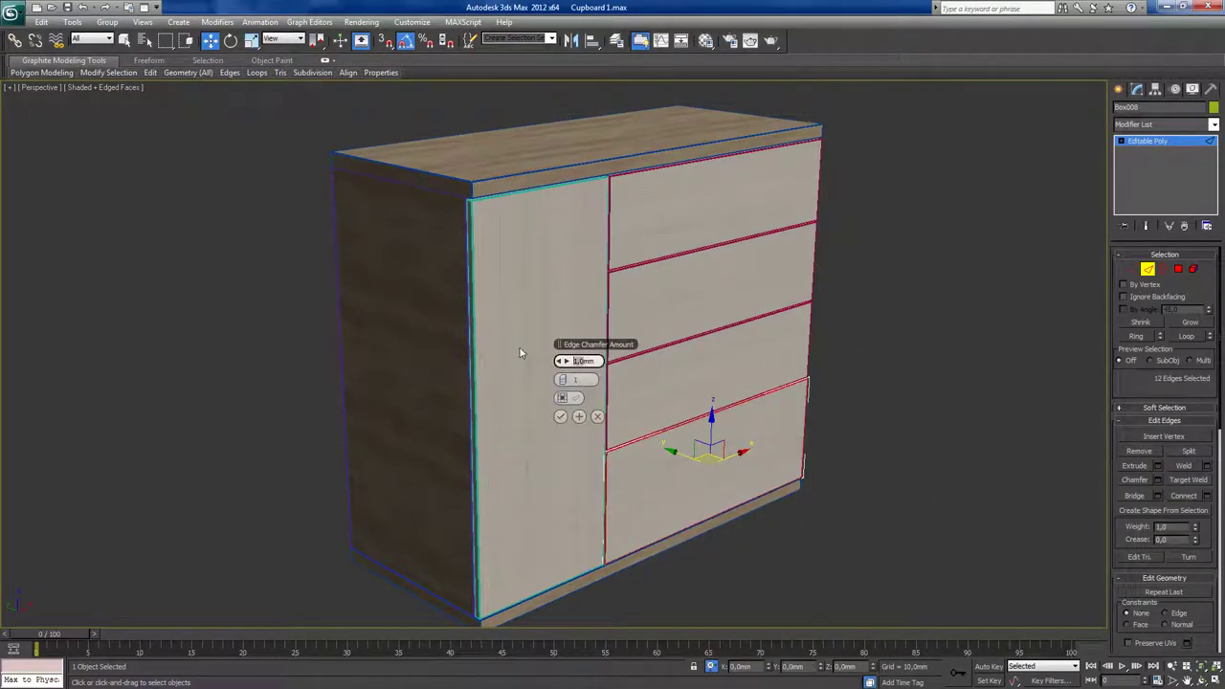
pyautogui.click(561, 417)
# Step: Select every cupboard part and group them as Group001
pyautogui.click(1118, 89)
pyautogui.click(863, 582)
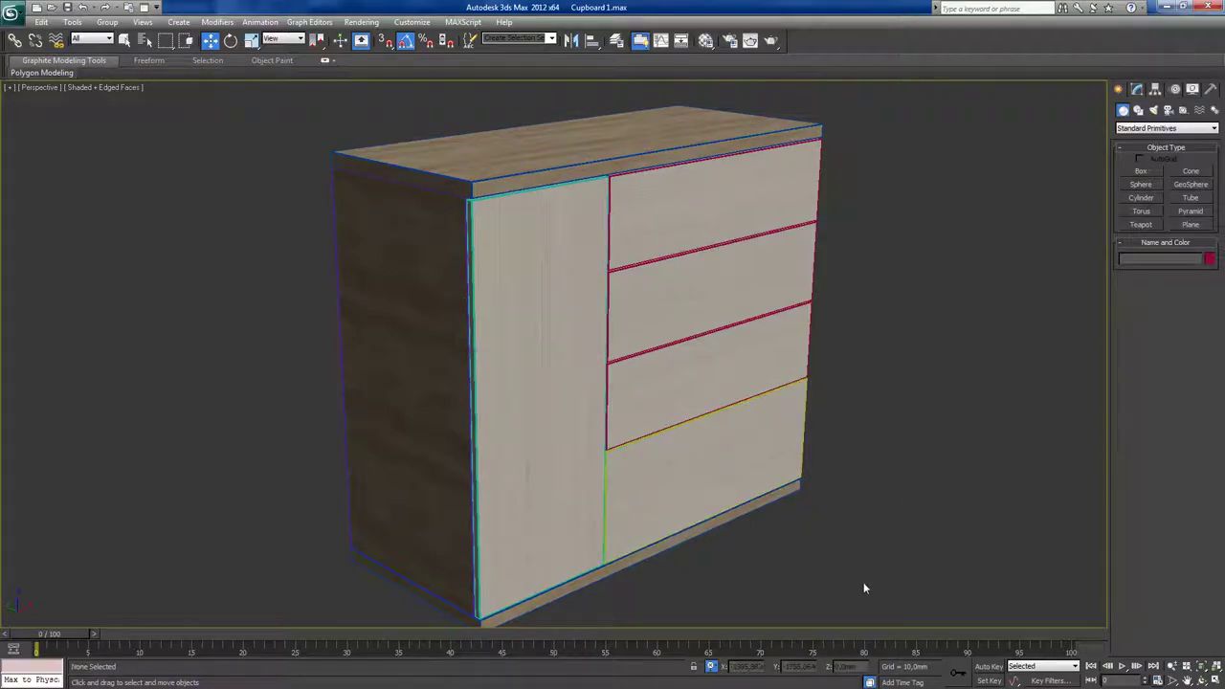
pyautogui.hotkey('ctrl', 'a')
pyautogui.click(107, 21)
pyautogui.click(120, 36)
pyautogui.click(625, 371)
# Step: Create a box 14000 mm long, 25000 mm wide and 5000 mm high beside the cupboard
pyautogui.click(898, 327)
pyautogui.moveTo(887, 462); pyautogui.dragTo(839, 444, button='middle')
pyautogui.scroll(-5, 838, 444)
pyautogui.click(1141, 170)
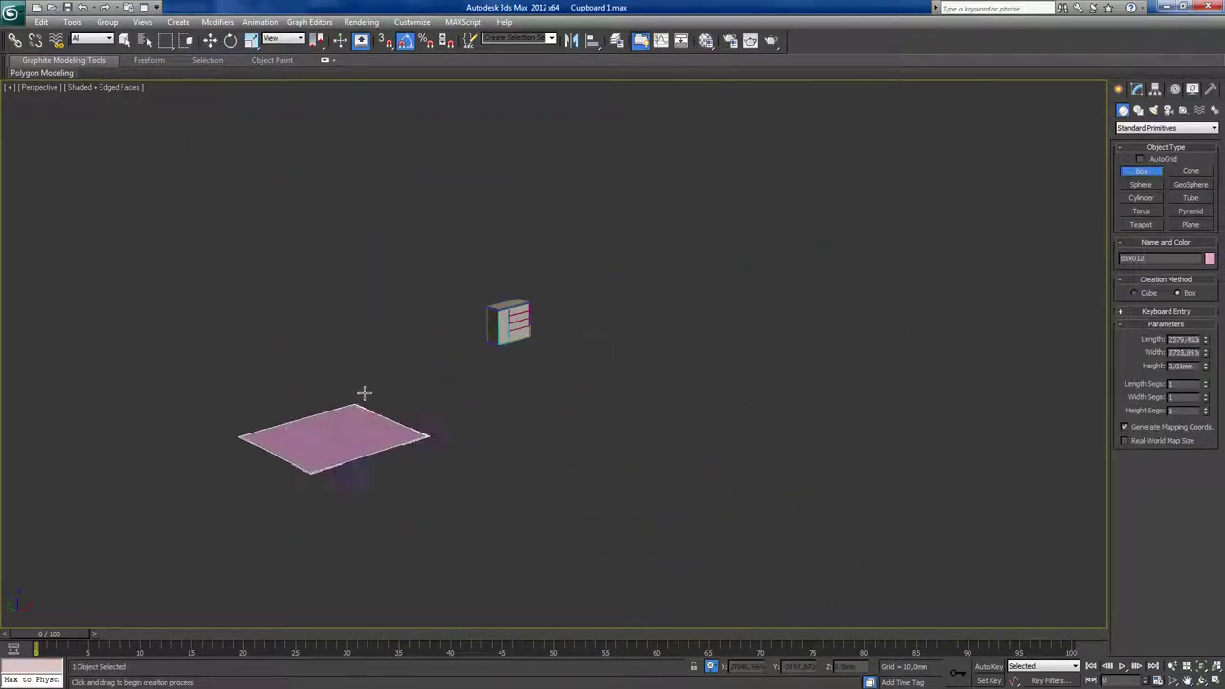
pyautogui.moveTo(345, 443); pyautogui.dragTo(695, 133)
pyautogui.write('14000')
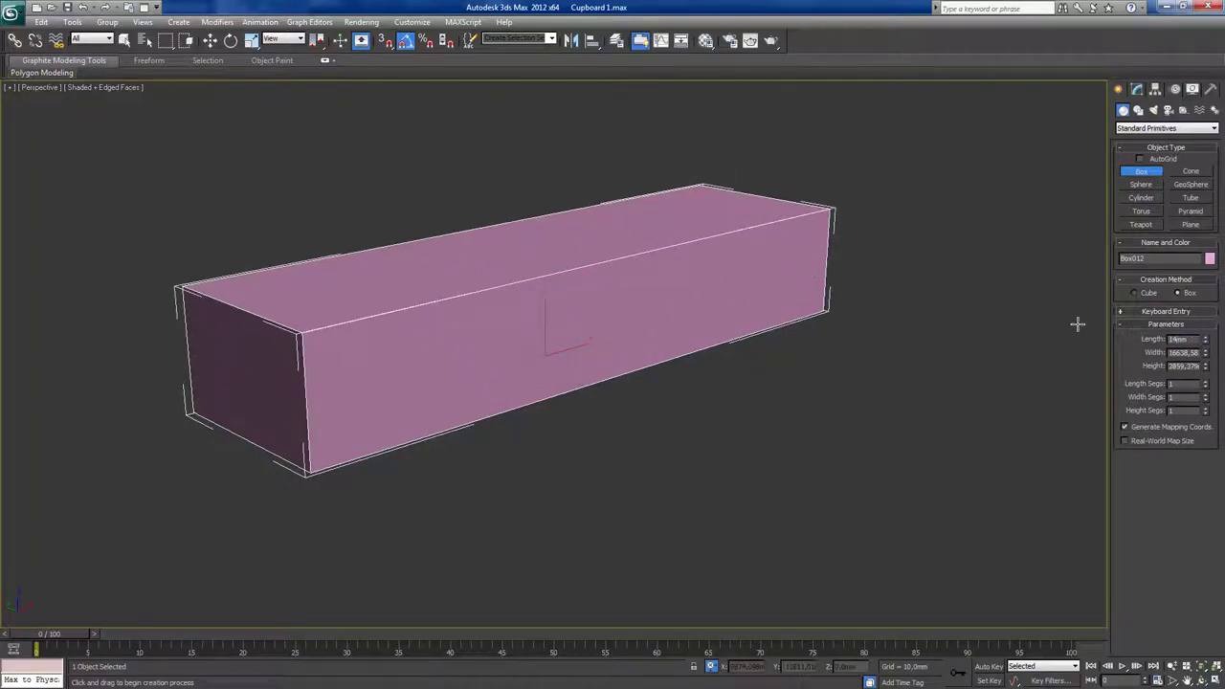
pyautogui.press('Tab')
pyautogui.write('0')
pyautogui.press('Tab')
pyautogui.write('5000')
pyautogui.press('Return')
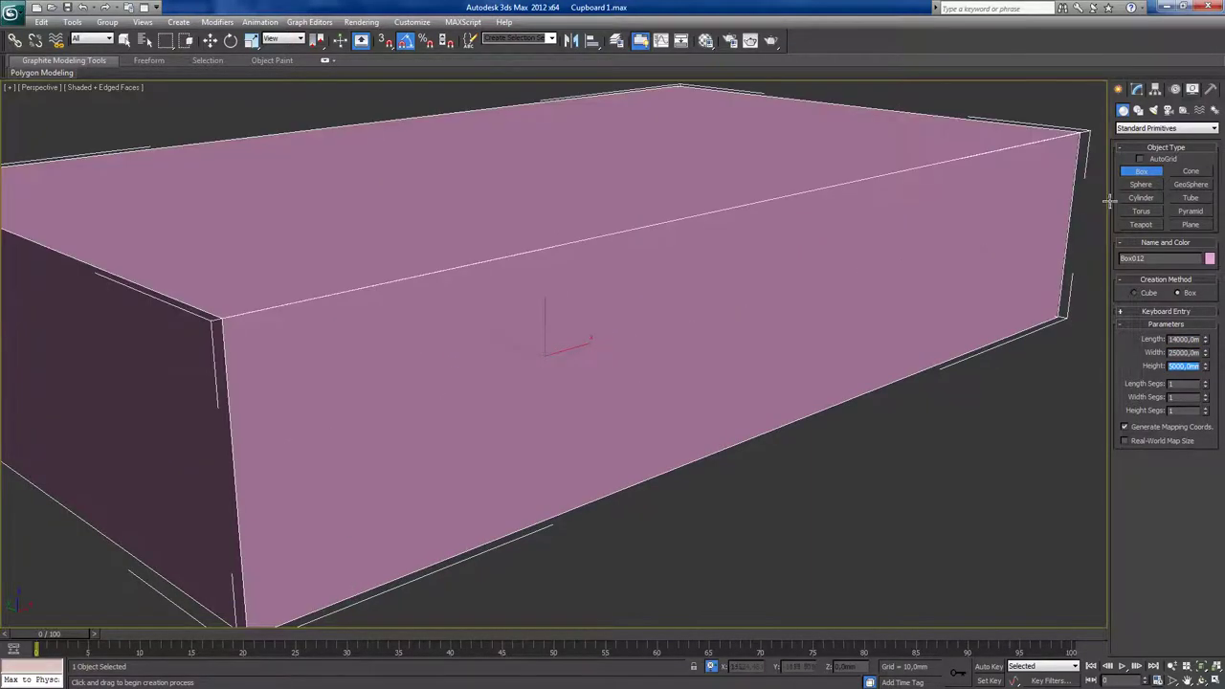
pyautogui.press('w')
# Step: Convert the box to Editable Poly and delete its top and side faces, leaving floor and back wall
pyautogui.rightClick(710, 421)
pyautogui.click(660, 542)
pyautogui.press('4')
pyautogui.click(780, 287)
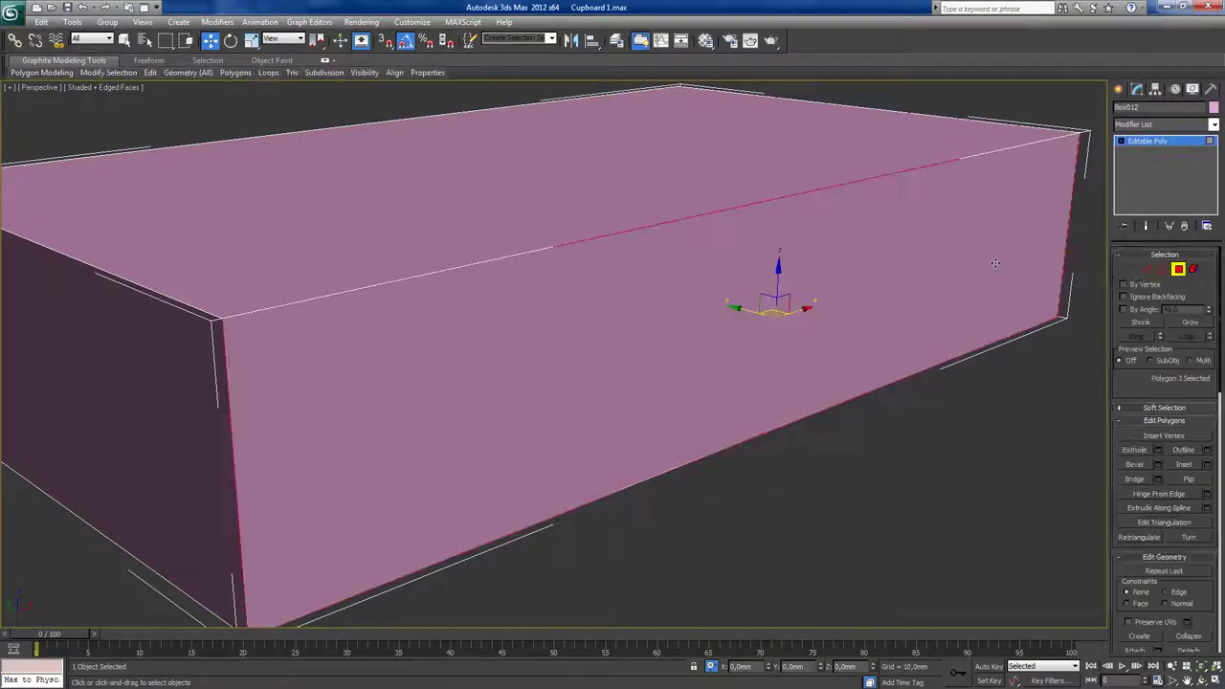
pyautogui.press('Delete')
pyautogui.press('Delete')
pyautogui.press('F3')
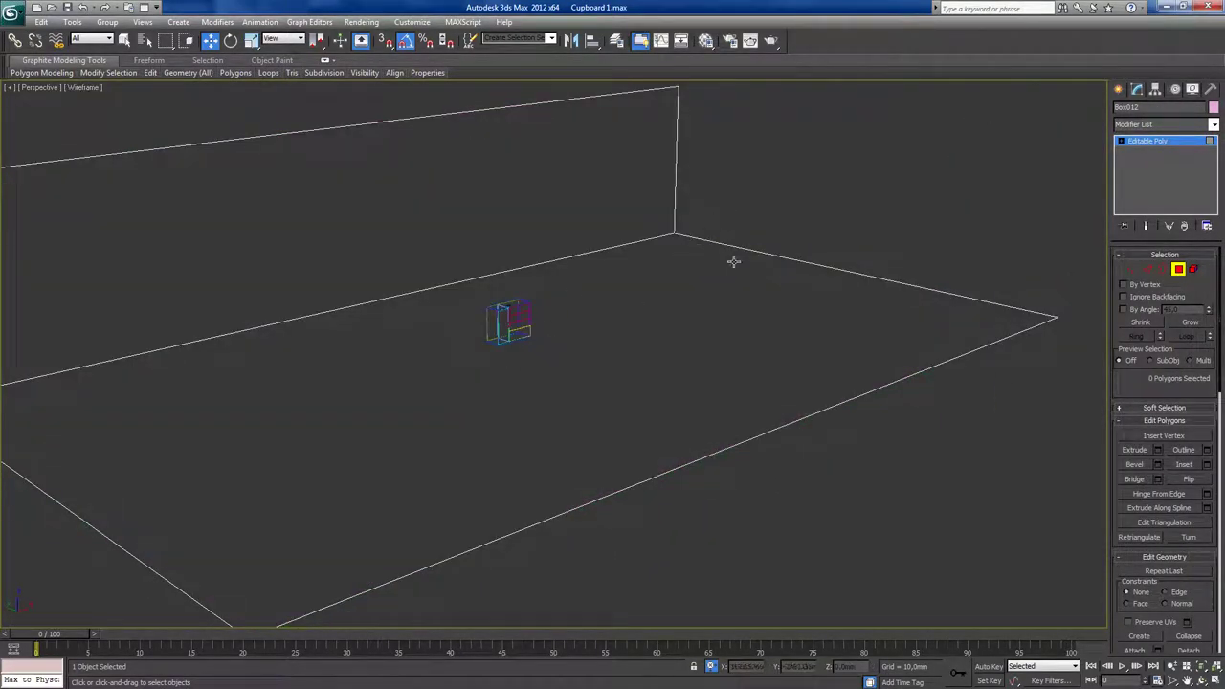
pyautogui.press('F3')
# Step: Align the cupboard group centre-to-centre on the backdrop
pyautogui.hotkey('alt', 'a')
pyautogui.click(512, 308)
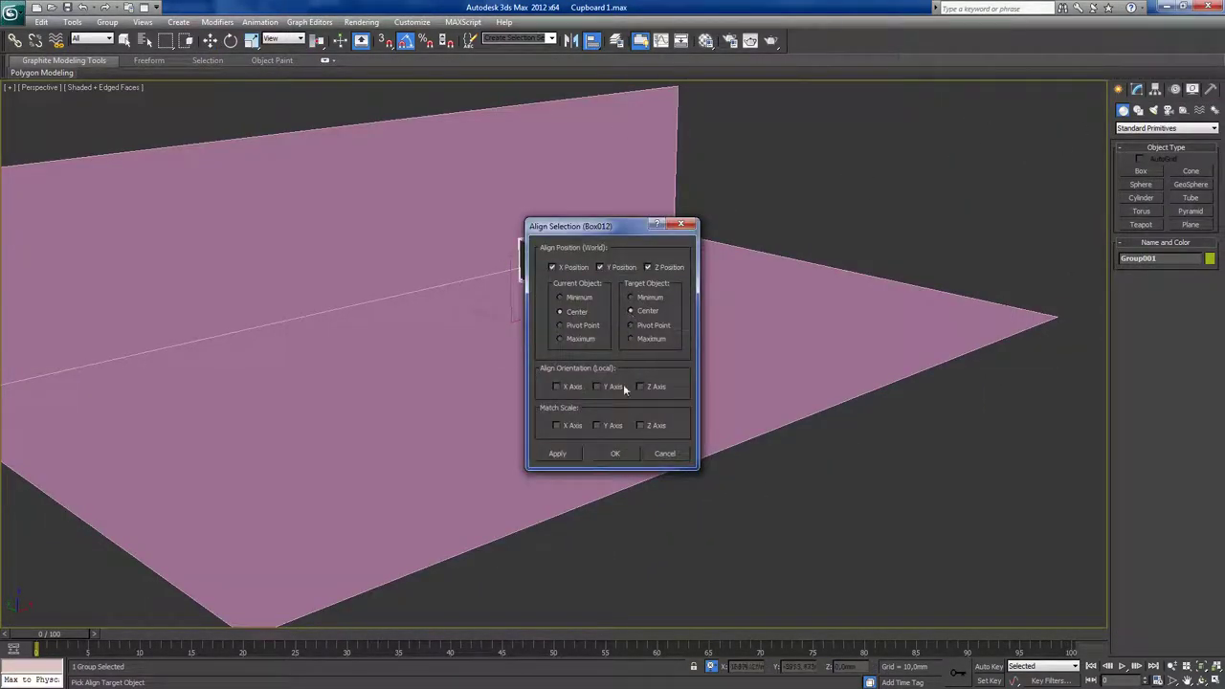
pyautogui.click(615, 454)
# Step: Check the cupboard's placement in the top and left views, then select the backdrop wall
pyautogui.hotkey('alt', 'w')
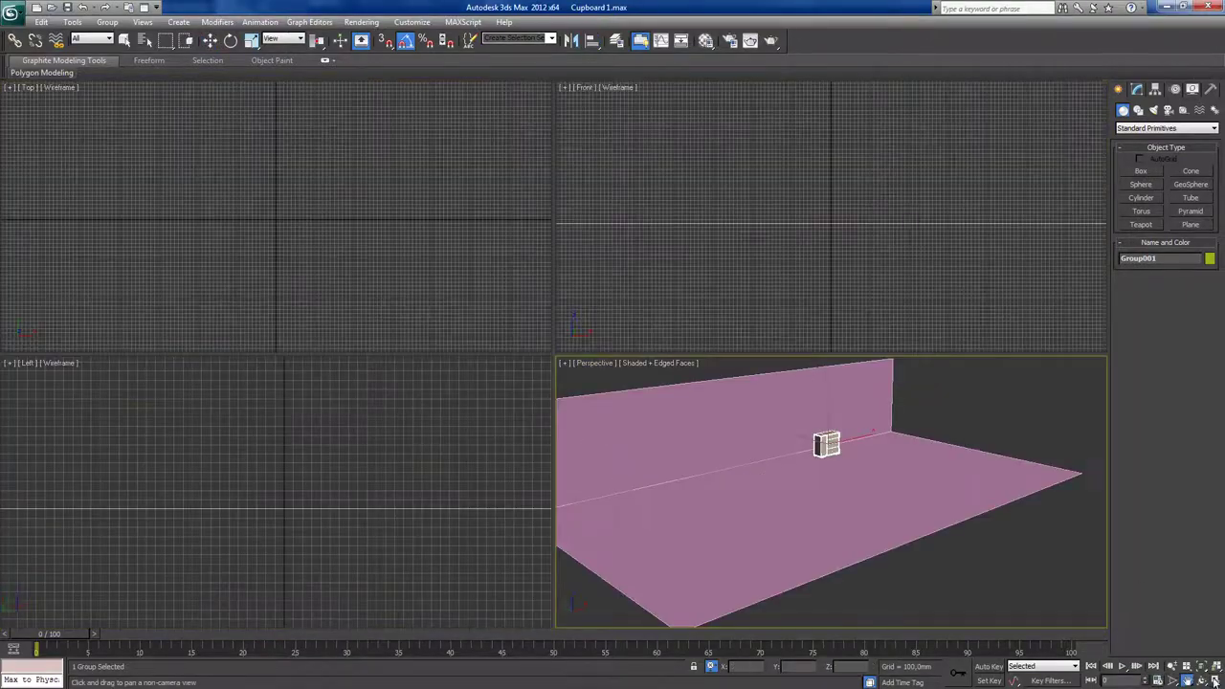
pyautogui.press('z')
pyautogui.press('z')
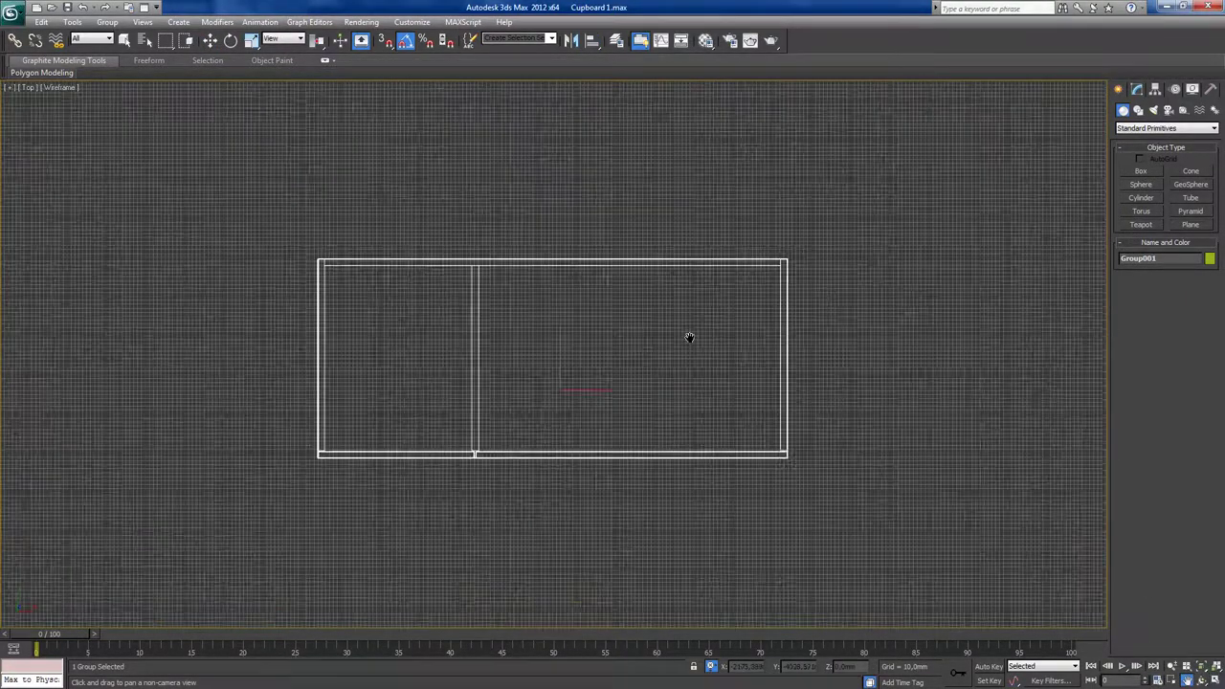
pyautogui.hotkey('alt', 'w')
pyautogui.press('w')
pyautogui.hotkey('alt', 'w')
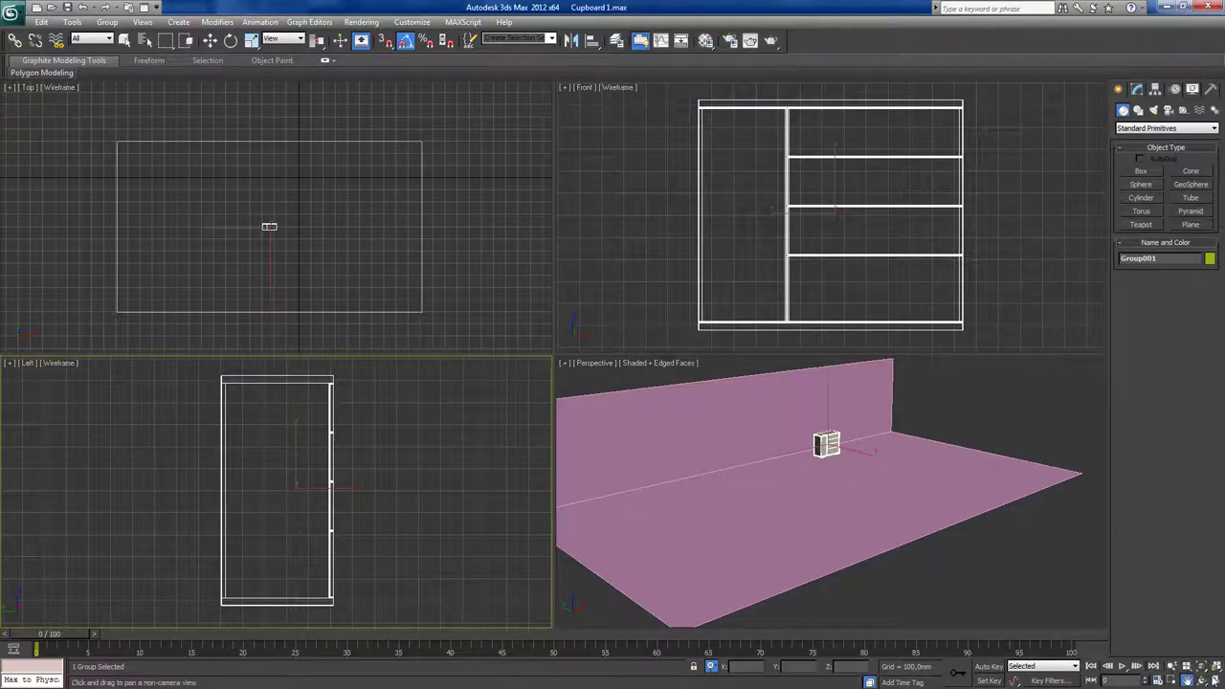
pyautogui.hotkey('alt', 'w')
pyautogui.press('w')
pyautogui.press('z')
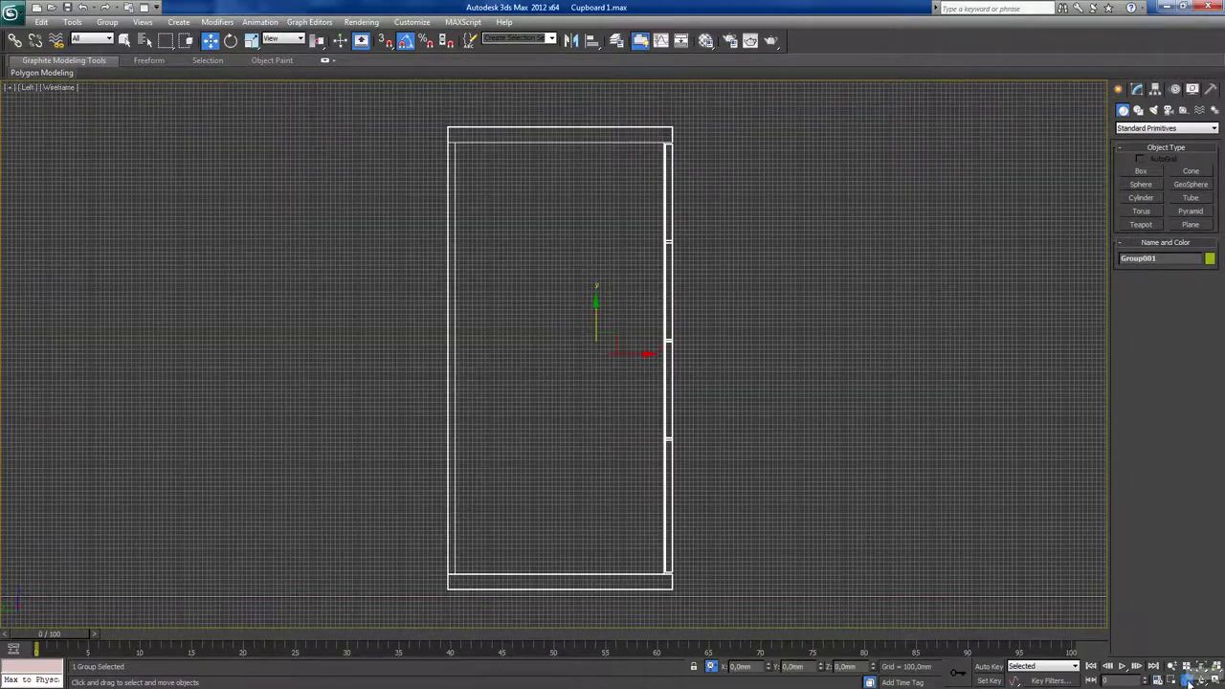
pyautogui.click(637, 278)
pyautogui.hotkey('alt', 'w')
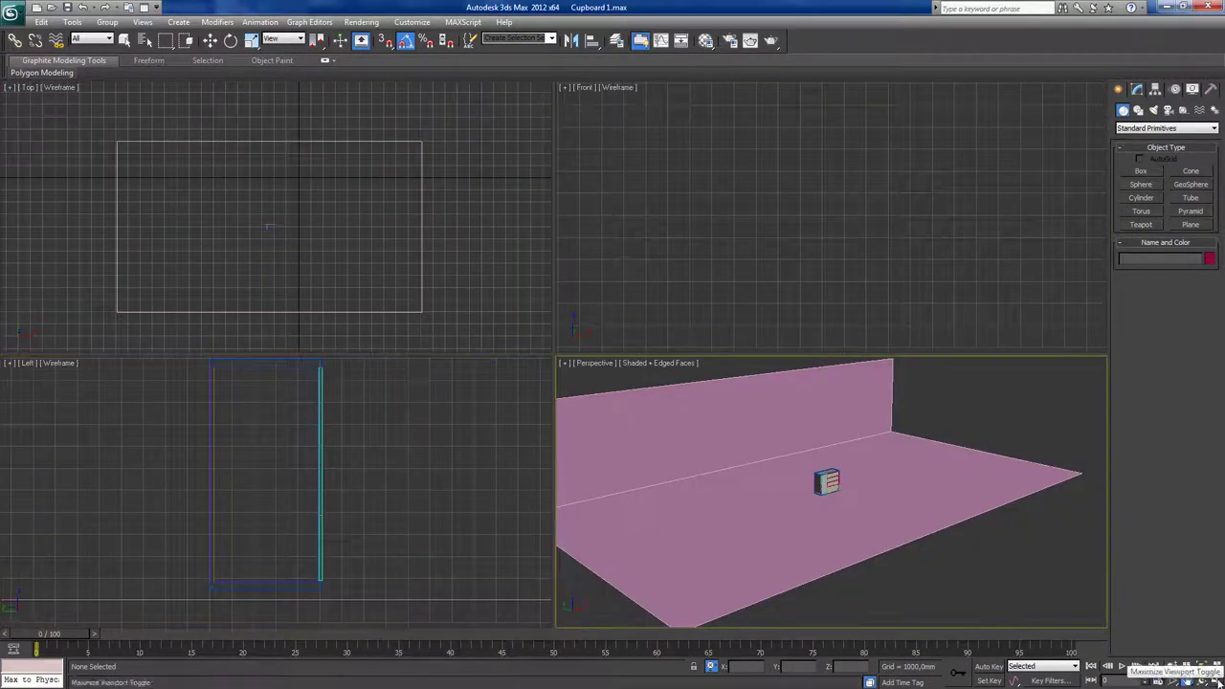
pyautogui.hotkey('alt', 'w')
pyautogui.click(1138, 88)
# Step: Add a Normal modifier to flip the backdrop's normals
pyautogui.click(1214, 124)
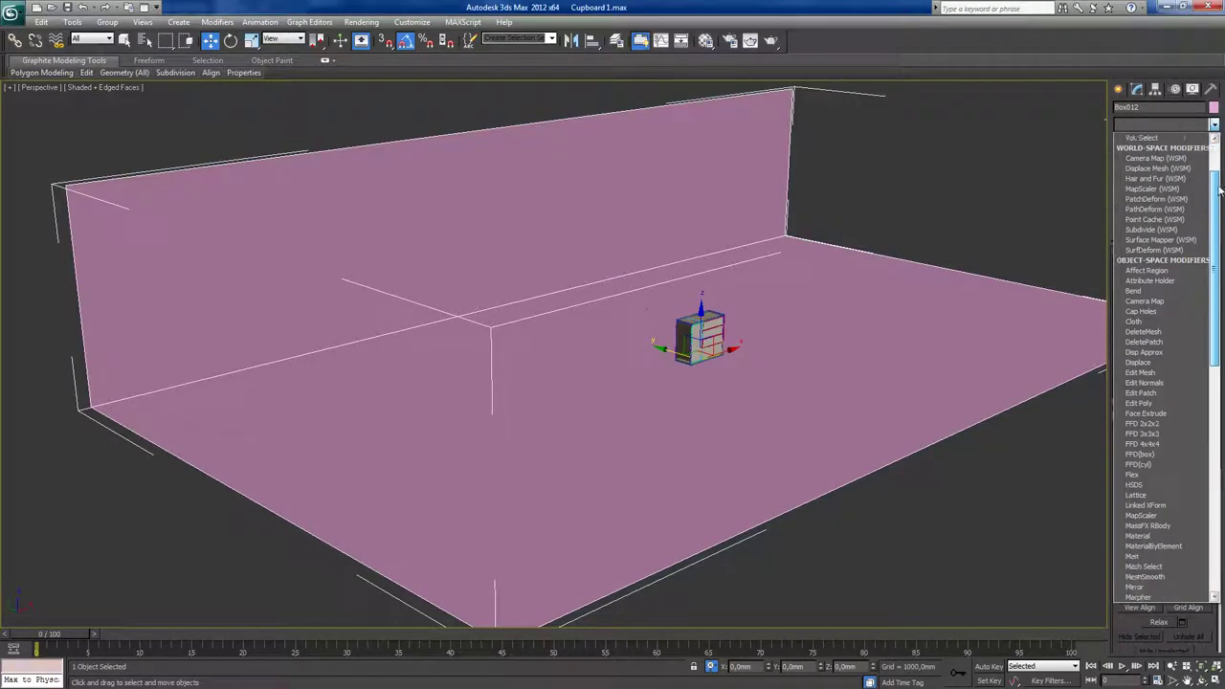
pyautogui.click(1173, 293)
pyautogui.click(1119, 88)
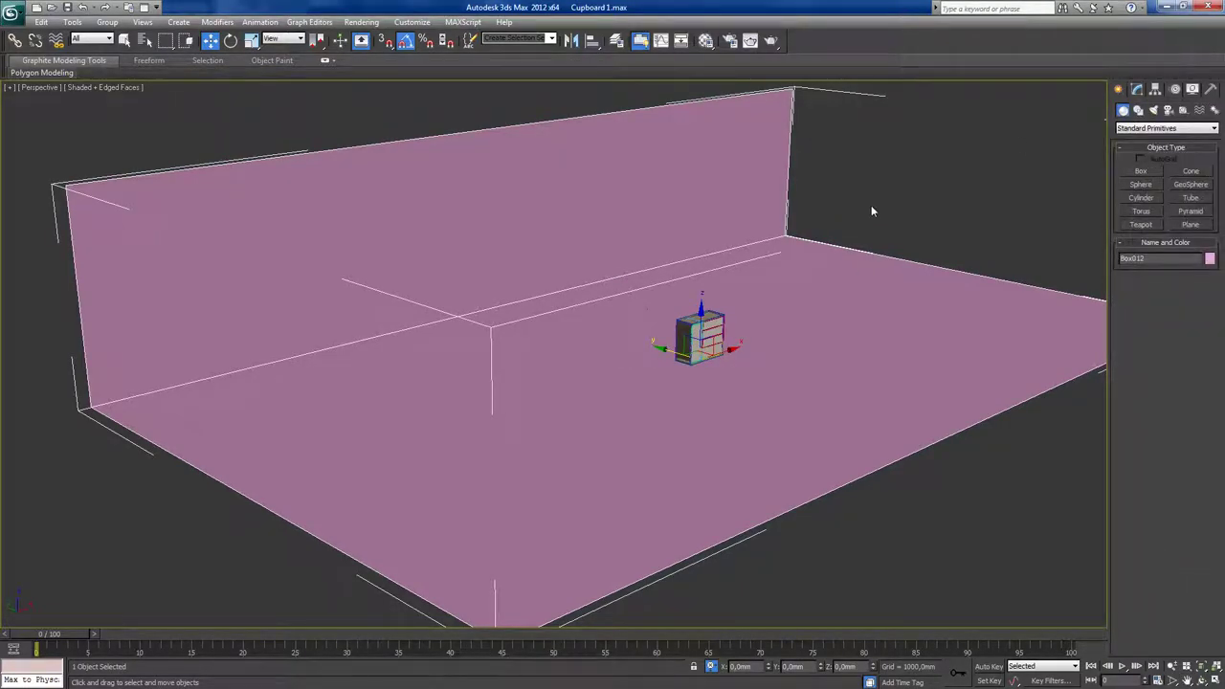
# Step: Chamfer the backdrop's floor-to-wall edge at 1500 mm with 18 segments
pyautogui.rightClick(761, 325)
pyautogui.click(814, 422)
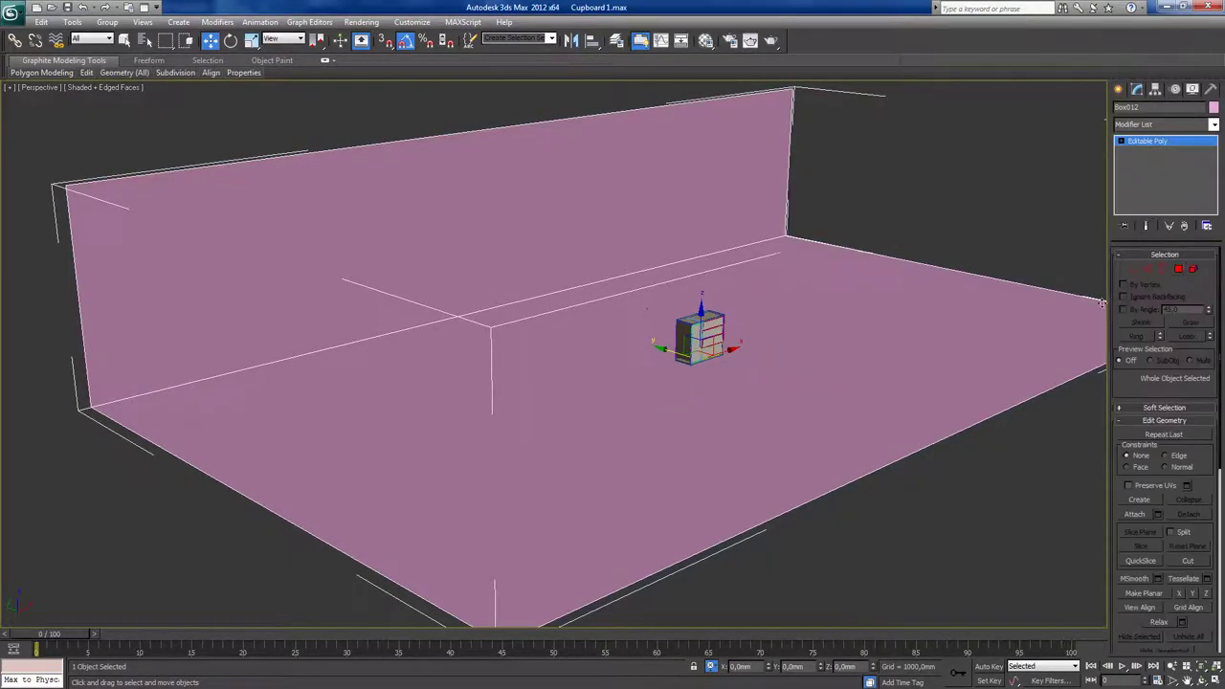
pyautogui.click(763, 277)
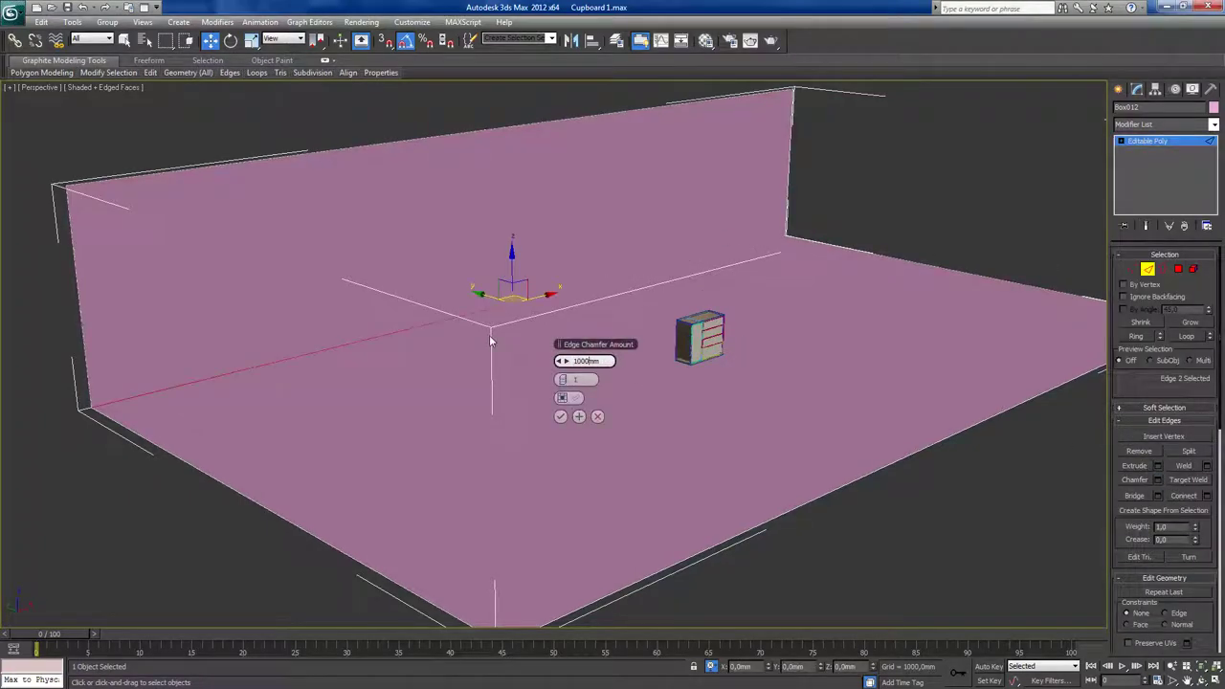
pyautogui.moveTo(491, 341); pyautogui.dragTo(511, 344)
pyautogui.moveTo(563, 379); pyautogui.dragTo(611, 385)
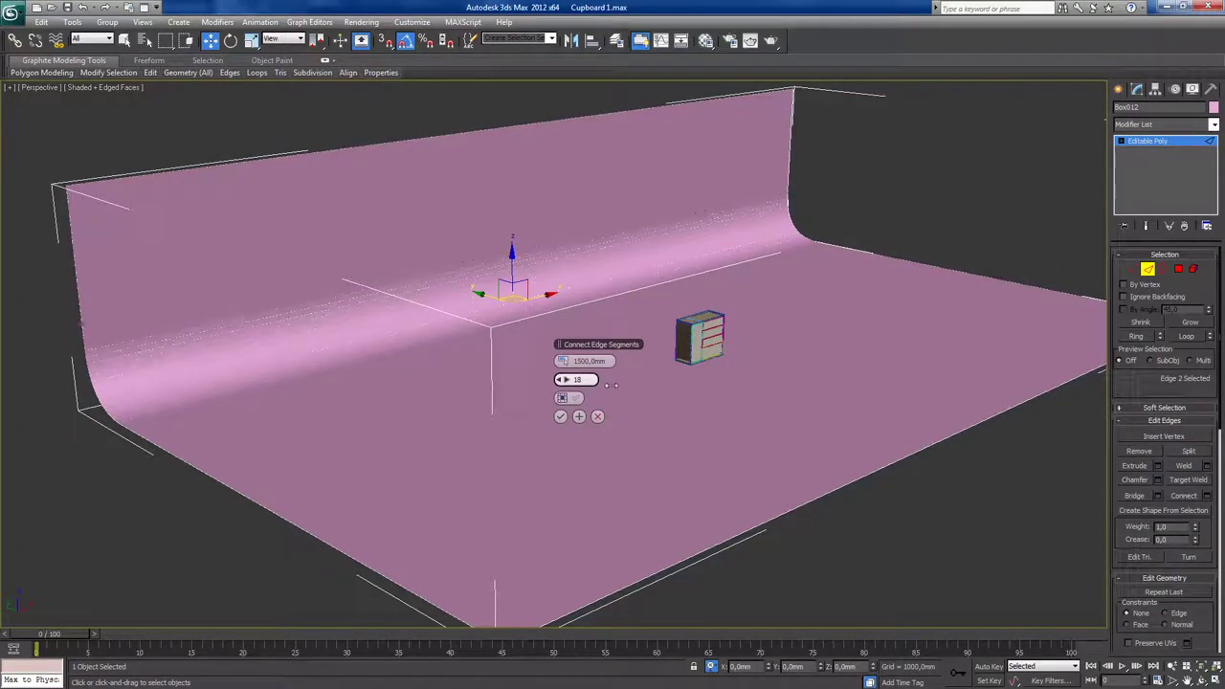
pyautogui.click(561, 417)
# Step: Assign a V-Ray material to the backdrop from the Material Editor
pyautogui.click(1119, 88)
pyautogui.press('m')
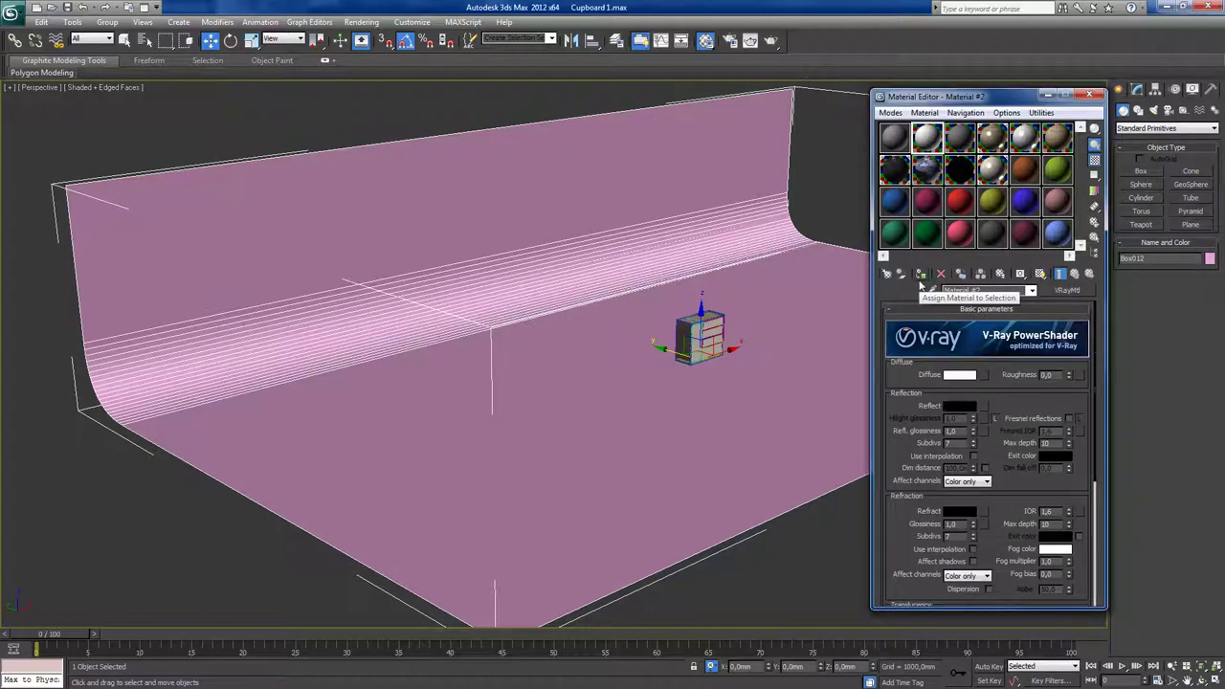
pyautogui.click(921, 286)
pyautogui.click(1090, 96)
pyautogui.hotkey('alt', 'w')
pyautogui.hotkey('alt', 'w')
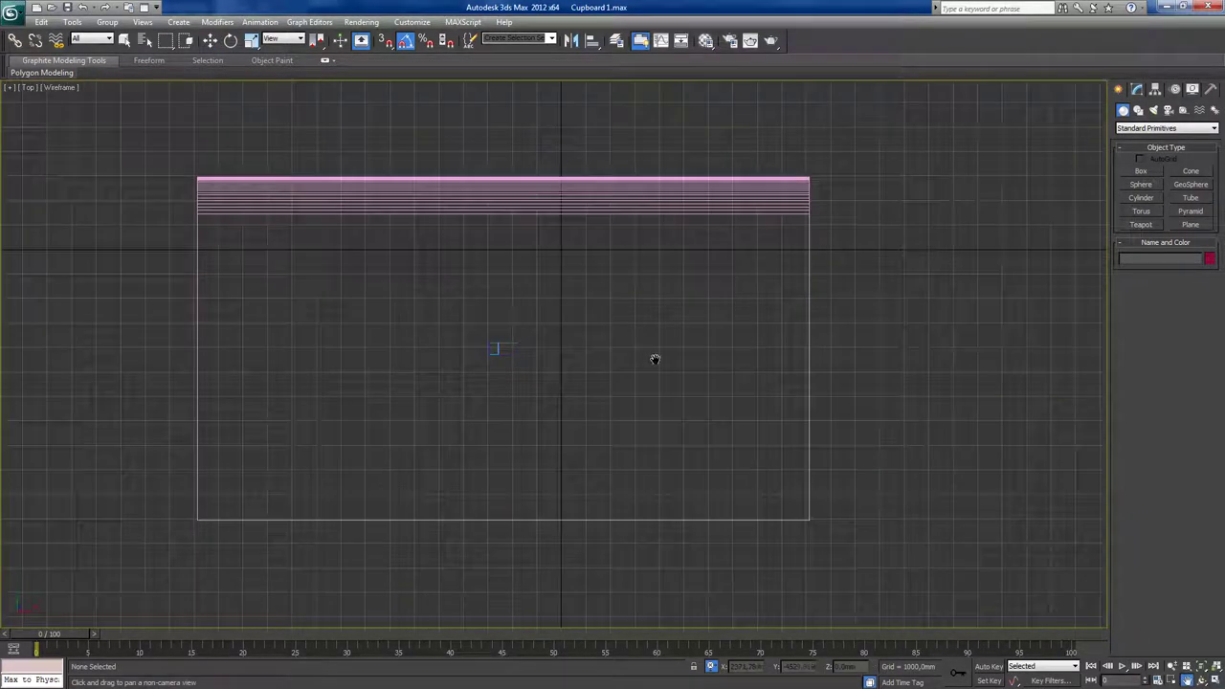
# Step: Draw a large VRay plane light covering the whole backdrop in the Top view
pyautogui.click(1154, 109)
pyautogui.click(1167, 127)
pyautogui.click(1167, 159)
pyautogui.click(1141, 170)
pyautogui.moveTo(201, 184)
pyautogui.mouseDown()
pyautogui.moveTo(804, 517)
pyautogui.moveTo(796, 509)
pyautogui.mouseUp()
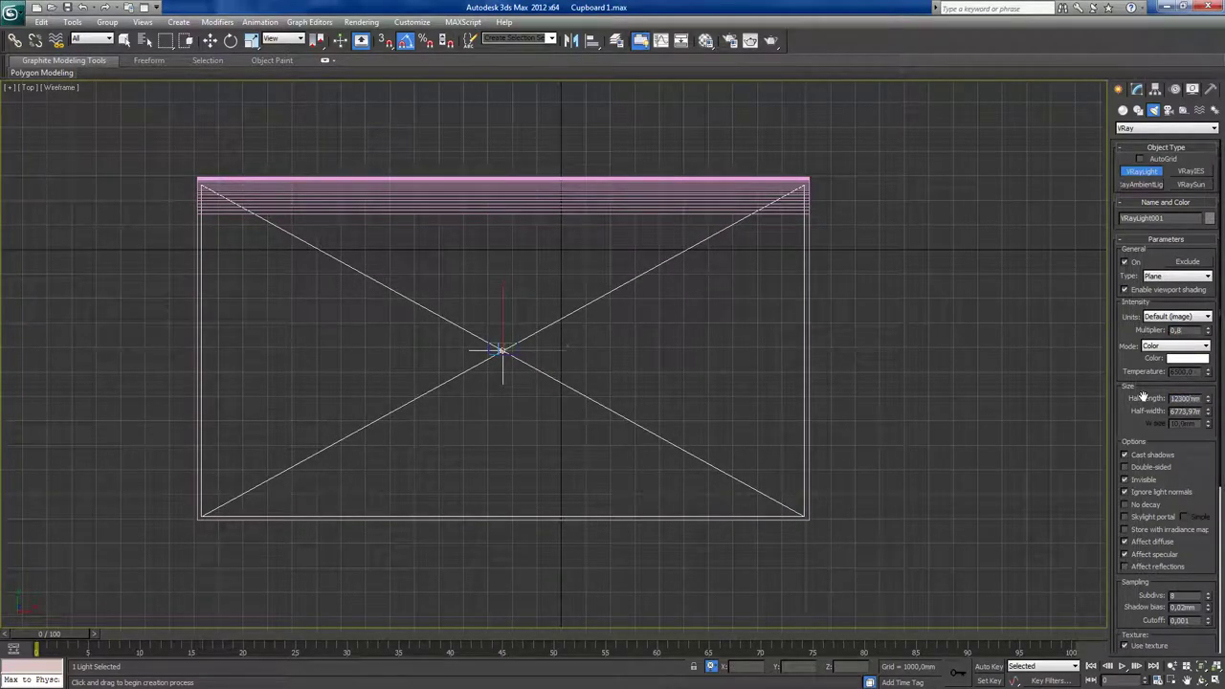
# Step: Set the overhead panel light's half-width to 6800 and check it in the front view
pyautogui.press('Tab')
pyautogui.write('6800')
pyautogui.press('Return')
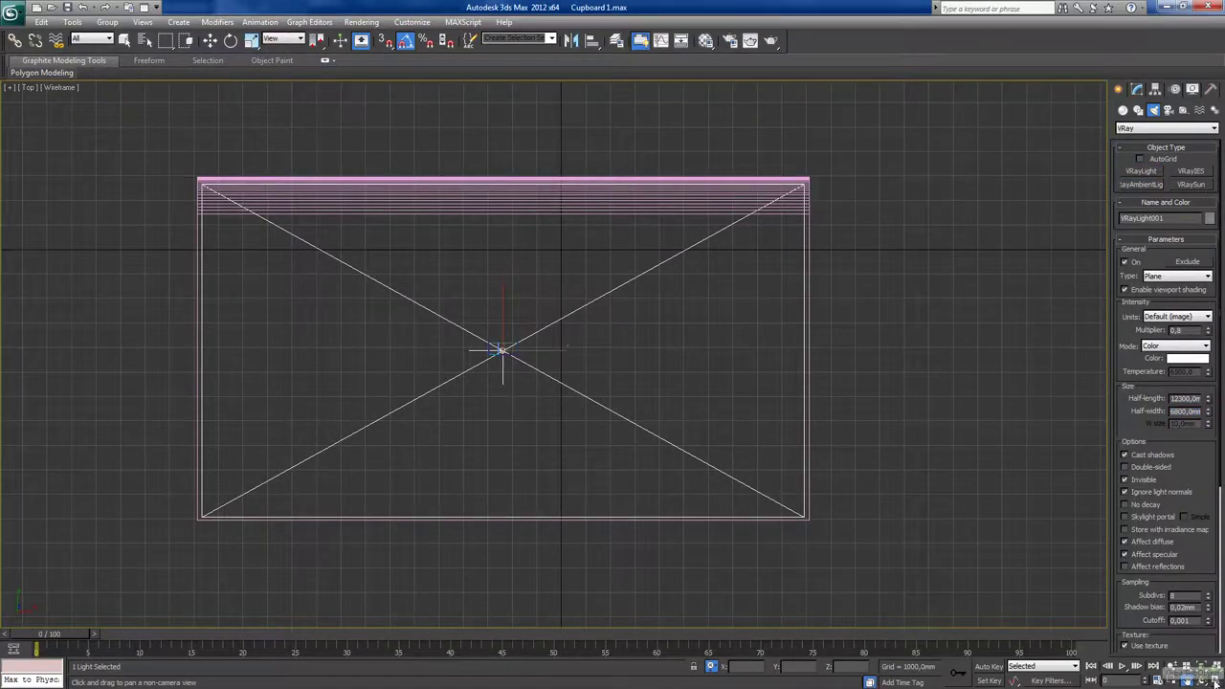
pyautogui.hotkey('alt', 'w')
pyautogui.moveTo(621, 259); pyautogui.dragTo(753, 258, button='middle')
pyautogui.scroll(-3, 752, 257)
pyautogui.click(1034, 402)
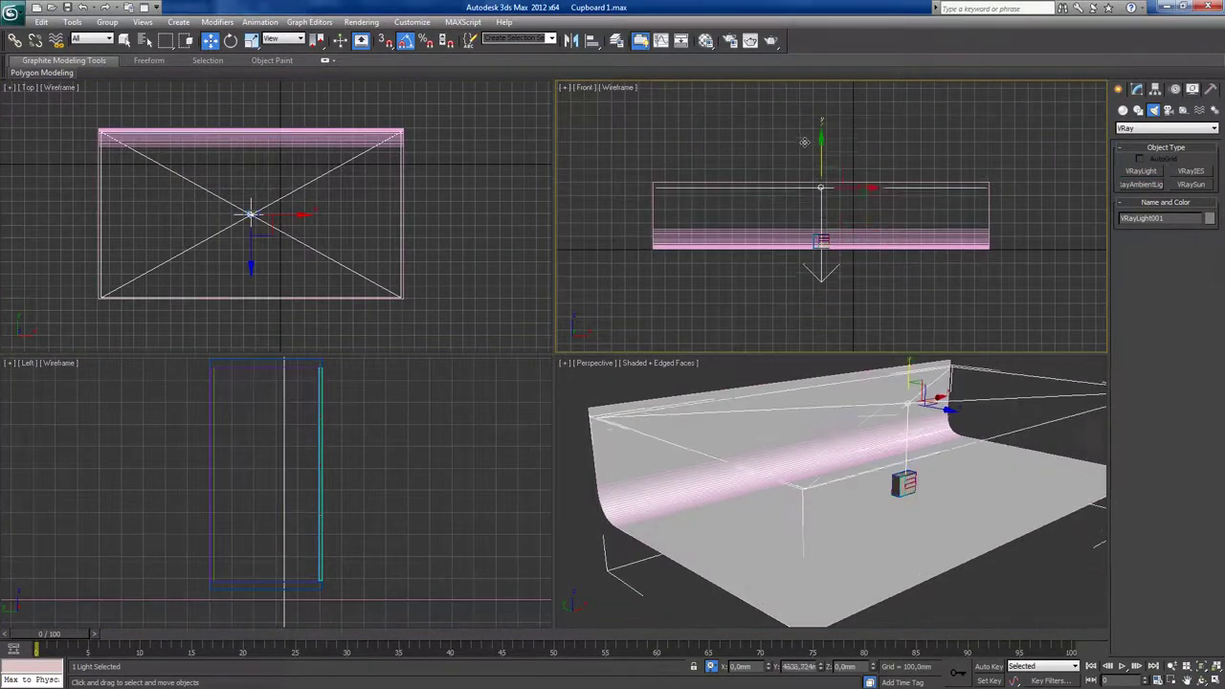
pyautogui.hotkey('alt', 'w')
# Step: Add a strip plane light across the backdrop, tilt it toward the cupboard and raise it
pyautogui.click(1141, 171)
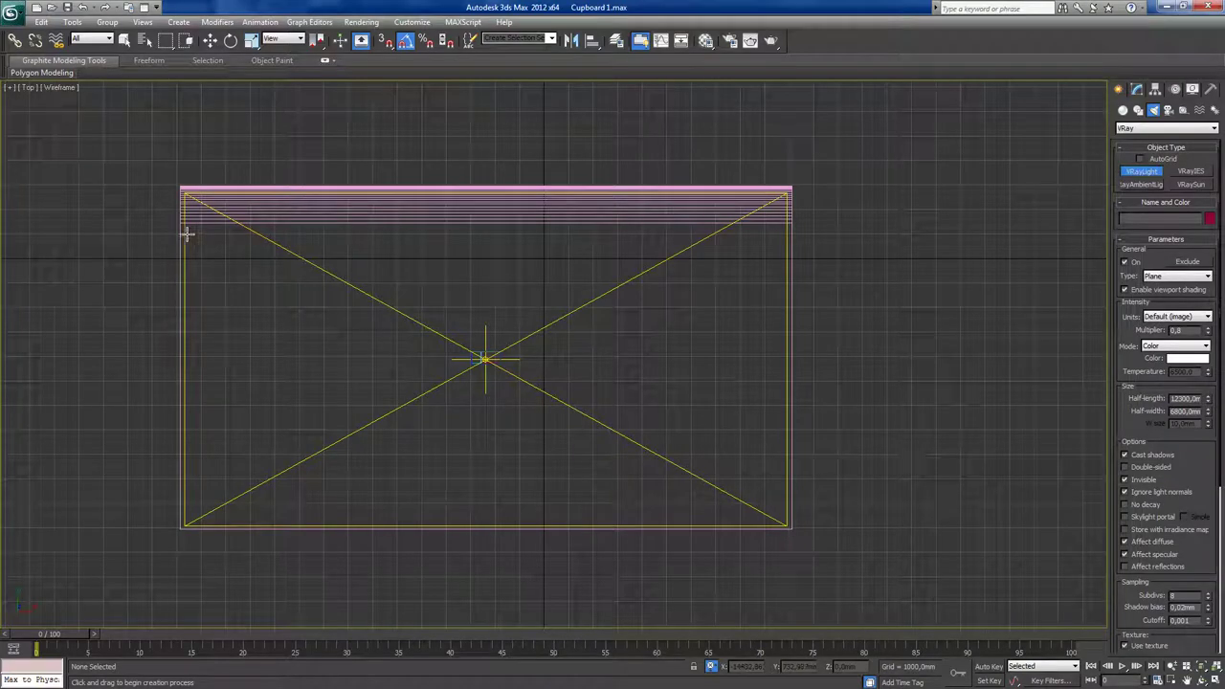
pyautogui.moveTo(187, 235); pyautogui.dragTo(782, 307)
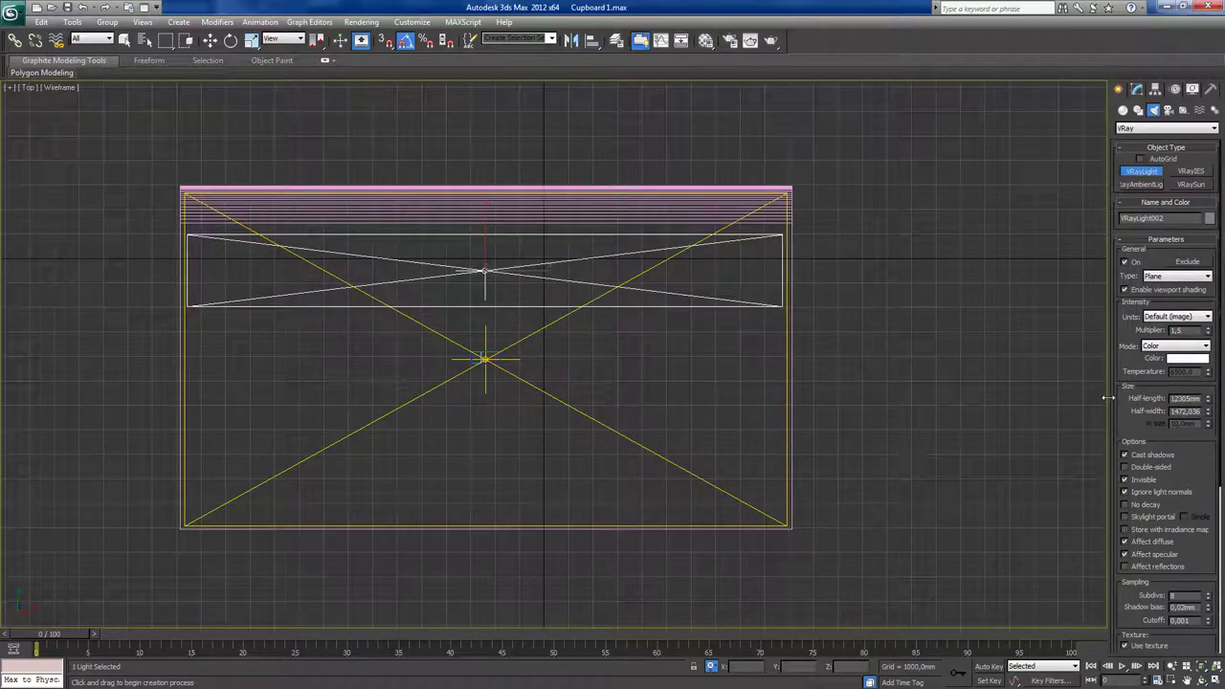
pyautogui.press('Tab')
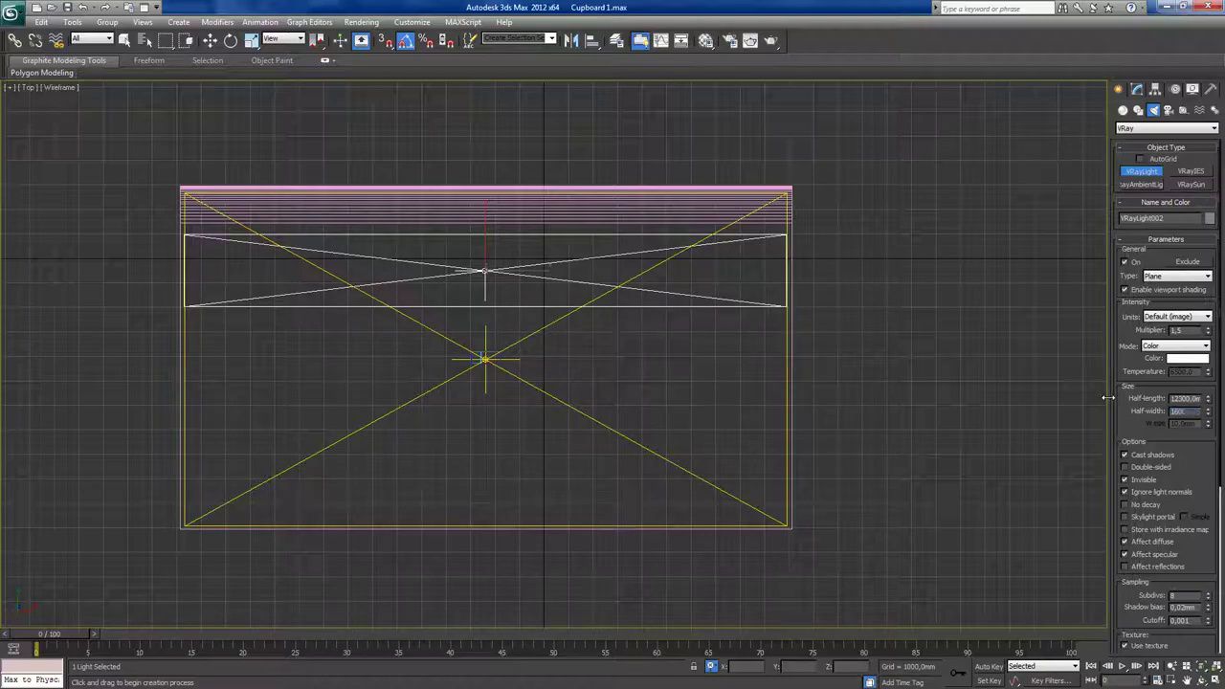
pyautogui.click(209, 41)
pyautogui.press('e')
pyautogui.moveTo(484, 271); pyautogui.dragTo(484, 278)
pyautogui.hotkey('alt', 'w')
pyautogui.press('w')
pyautogui.moveTo(839, 210)
pyautogui.mouseDown()
pyautogui.moveTo(812, 143)
pyautogui.moveTo(813, 158)
pyautogui.mouseUp()
pyautogui.hotkey('alt', 'w')
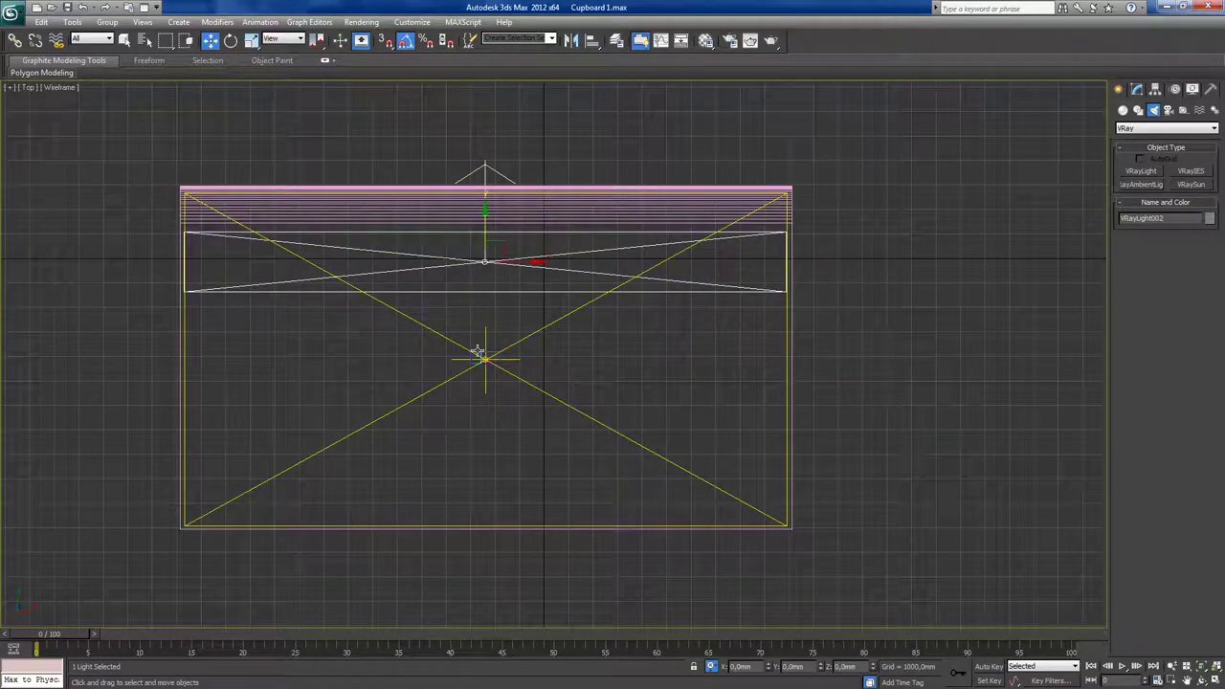
# Step: Draw a small plane light in front of the cupboard and rotate it about 46°
pyautogui.click(487, 263)
pyautogui.click(849, 302)
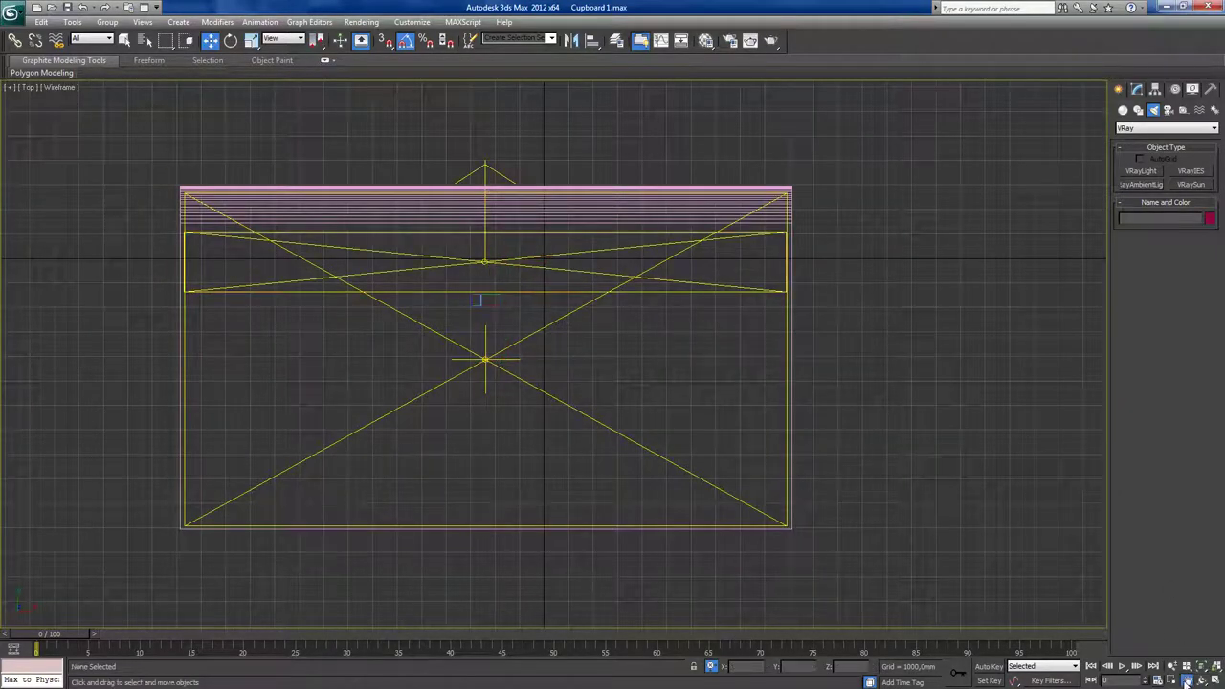
pyautogui.moveTo(537, 354); pyautogui.dragTo(633, 372)
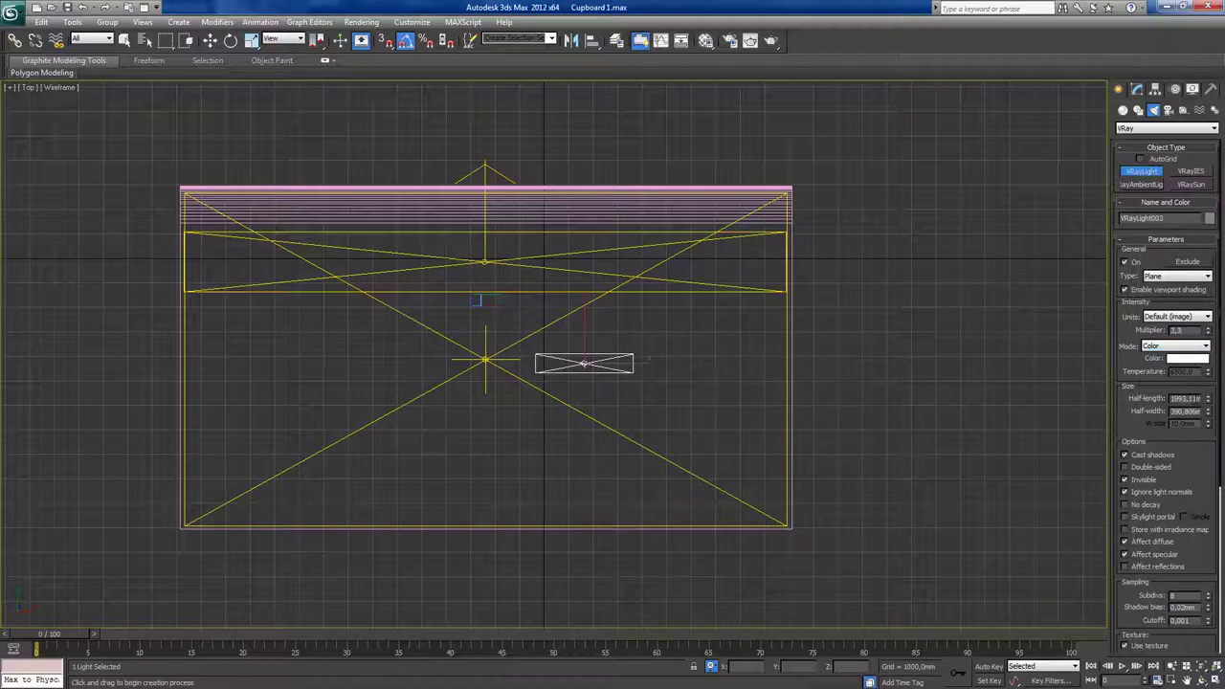
pyautogui.press('e')
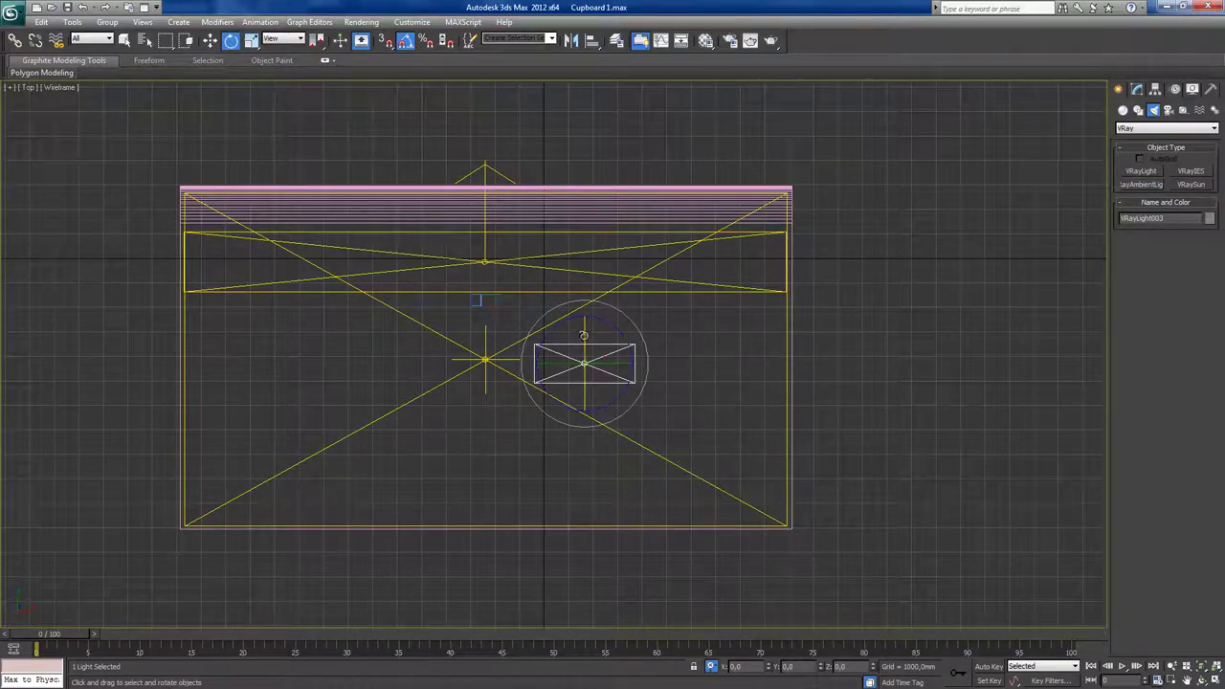
pyautogui.moveTo(586, 316); pyautogui.dragTo(611, 316)
# Step: Shift-clone the small light to the left side with a mirrored angle, then review both lights
pyautogui.press('w')
pyautogui.moveTo(586, 360)
pyautogui.mouseDown()
pyautogui.moveTo(482, 341)
pyautogui.moveTo(460, 373)
pyautogui.mouseUp()
pyautogui.press('e')
pyautogui.press('w')
pyautogui.keyDown('ctrl'); pyautogui.click(565, 330); pyautogui.keyUp('ctrl')
pyautogui.hotkey('alt', 'w')
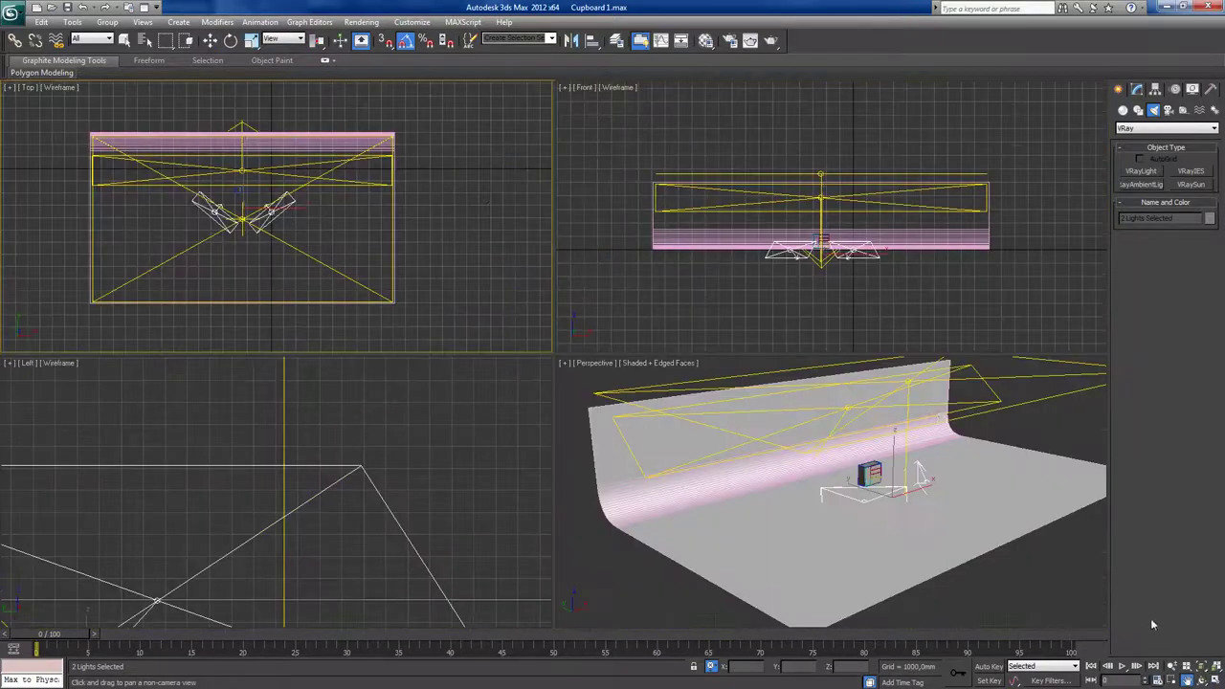
pyautogui.rightClick(833, 220)
pyautogui.hotkey('alt', 'w')
pyautogui.hotkey('ctrl', 'd')
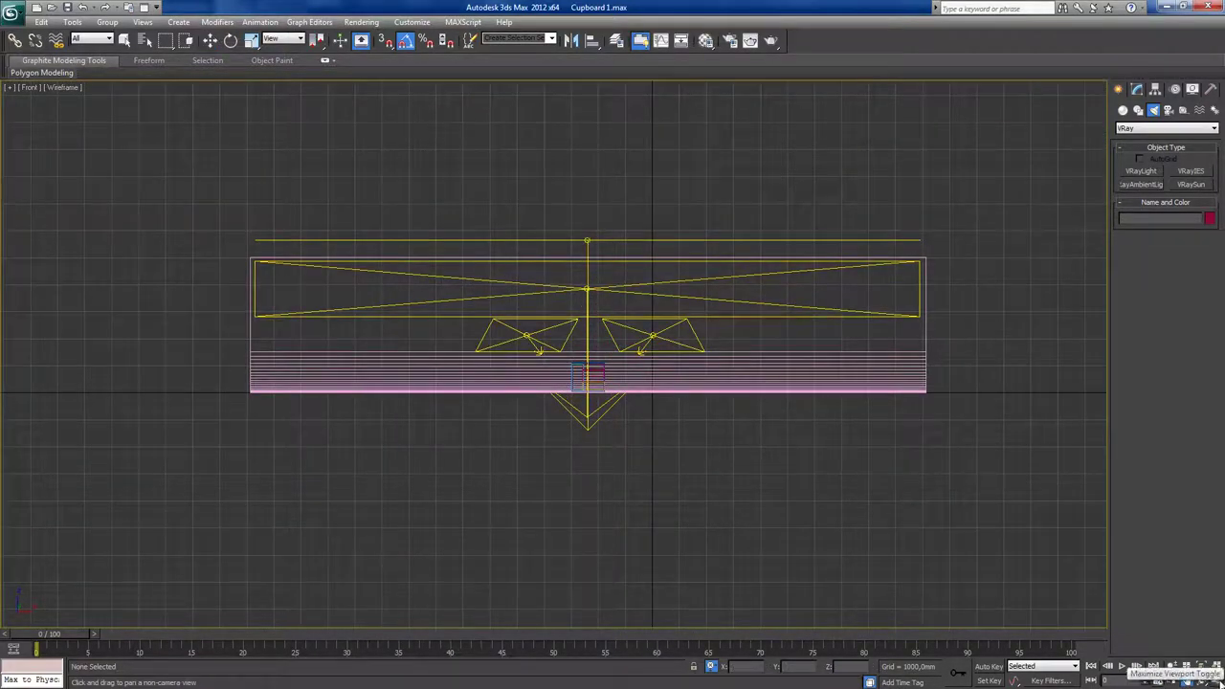
pyautogui.click(1187, 680)
pyautogui.hotkey('alt', 'w')
pyautogui.click(868, 474)
# Step: Zoom in on the cupboard and orbit to view its front face-on
pyautogui.press('z')
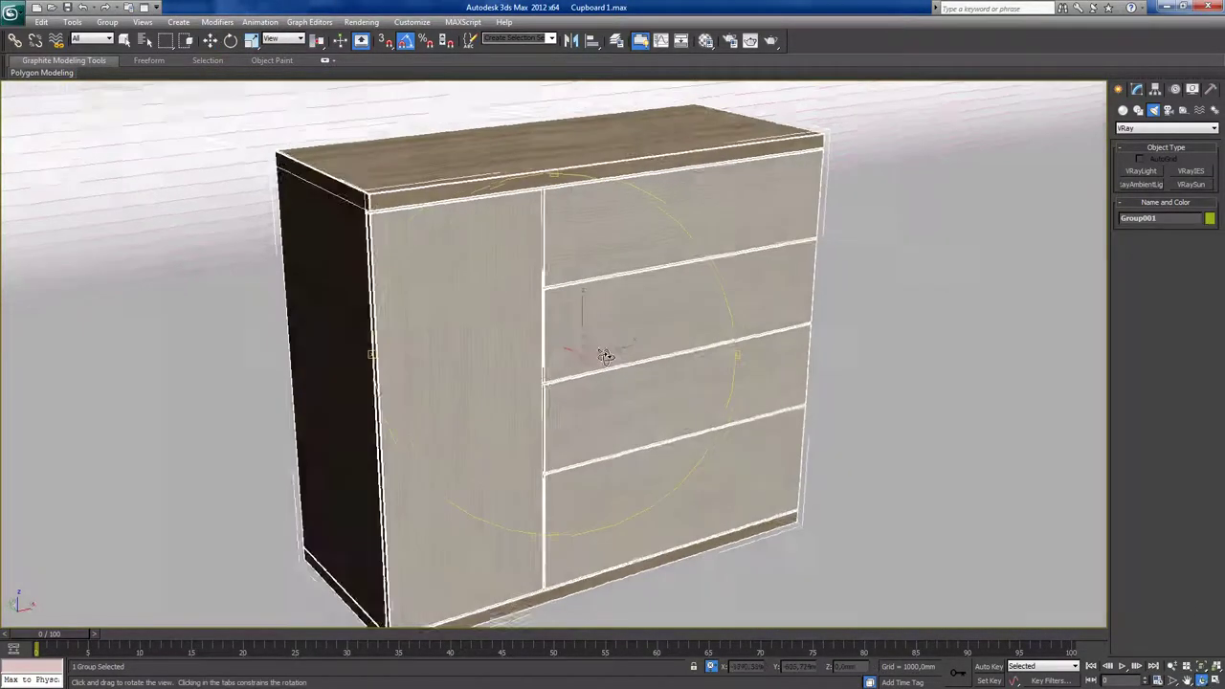
pyautogui.moveTo(612, 364); pyautogui.dragTo(1119, 616)
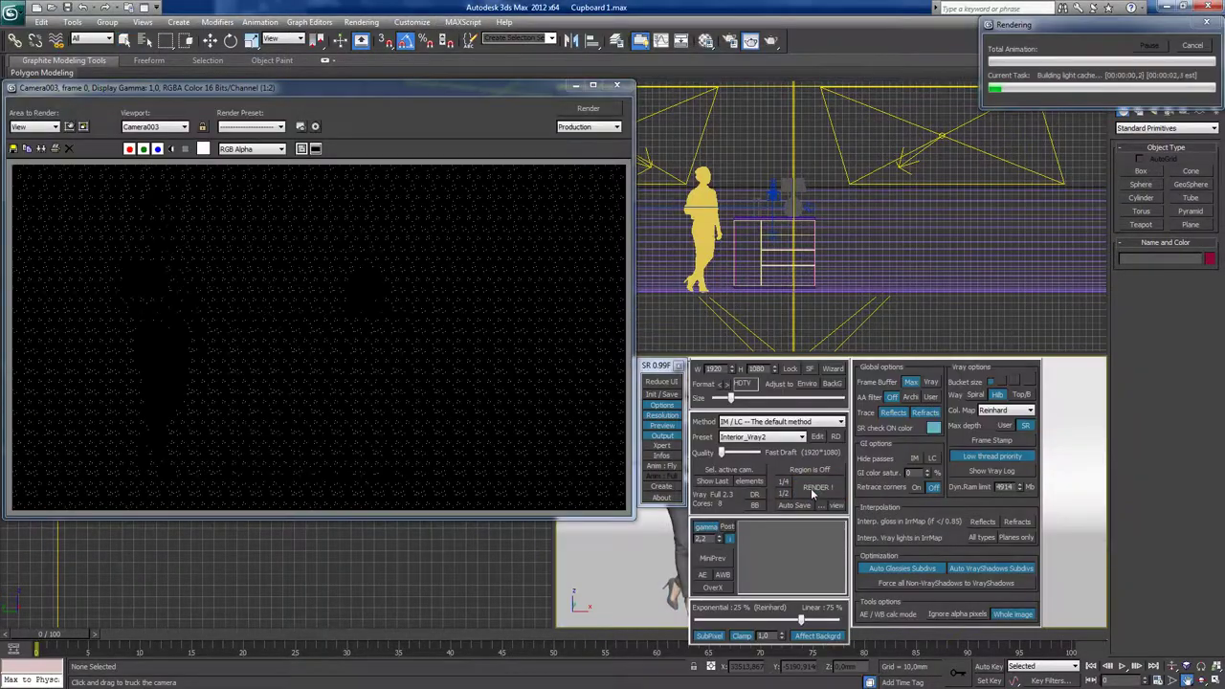